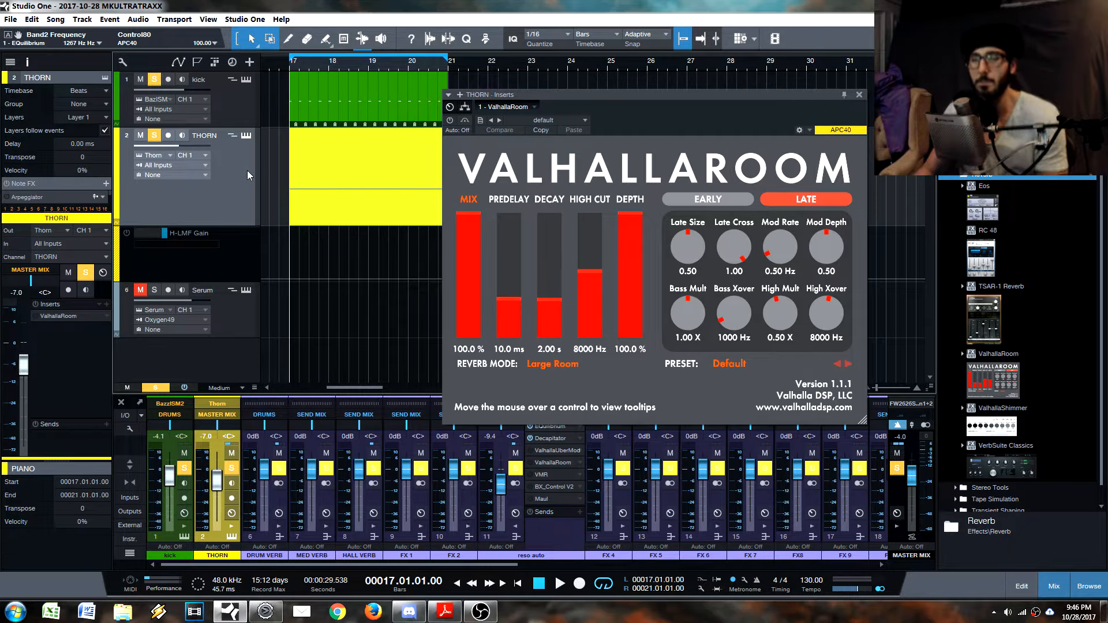
Step: Lower the THORN track's volume to -9.8 dB during playback, and stop playback
key(space)
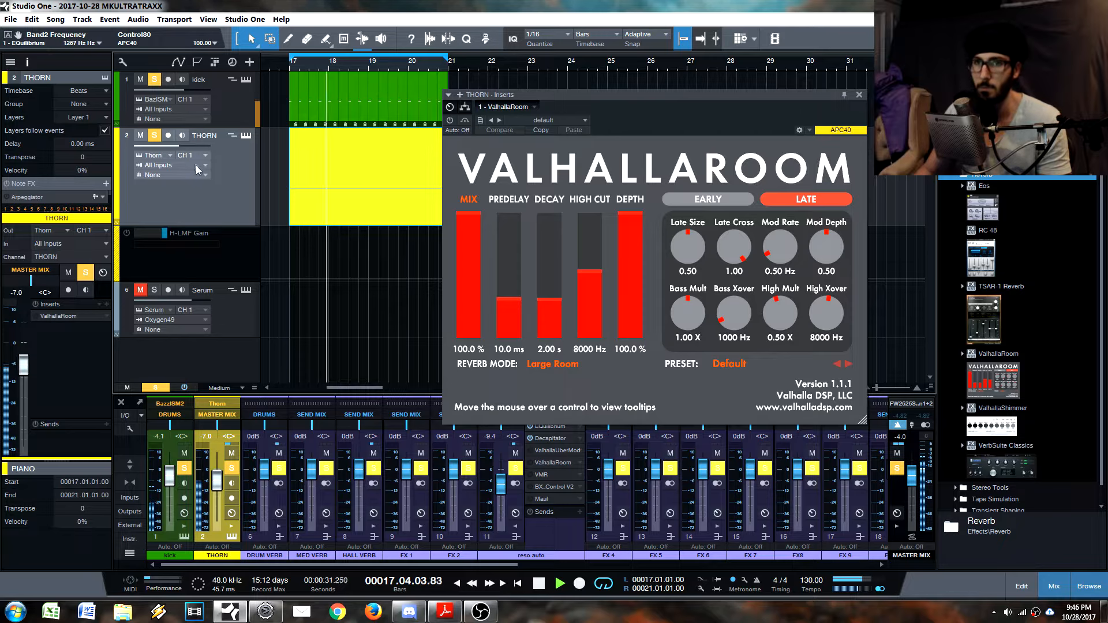
drag(190, 145, 185, 145)
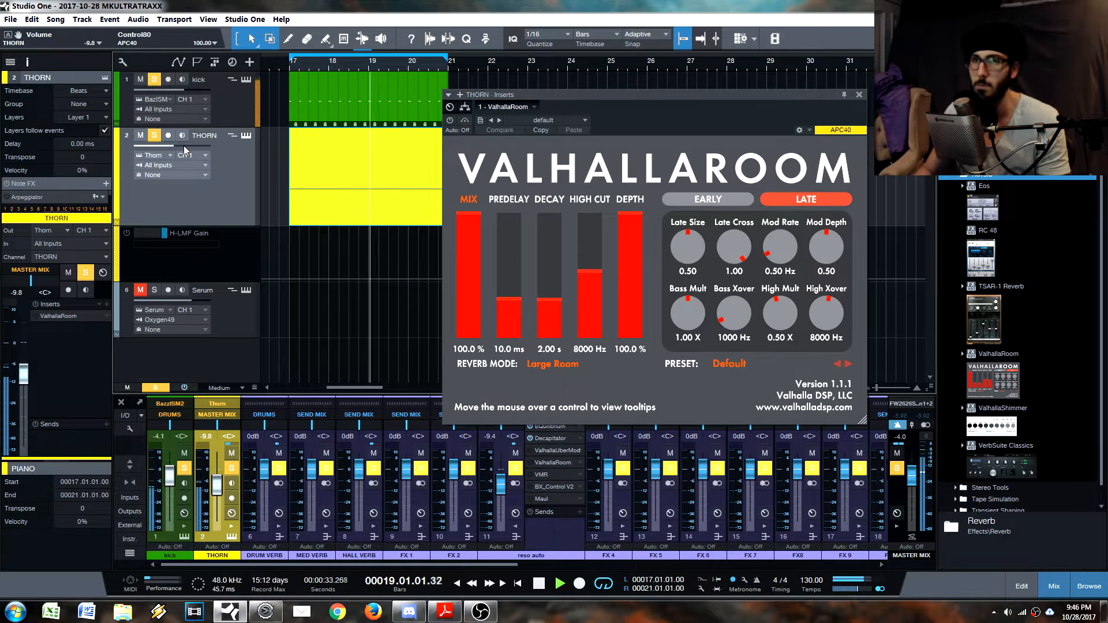
key(space)
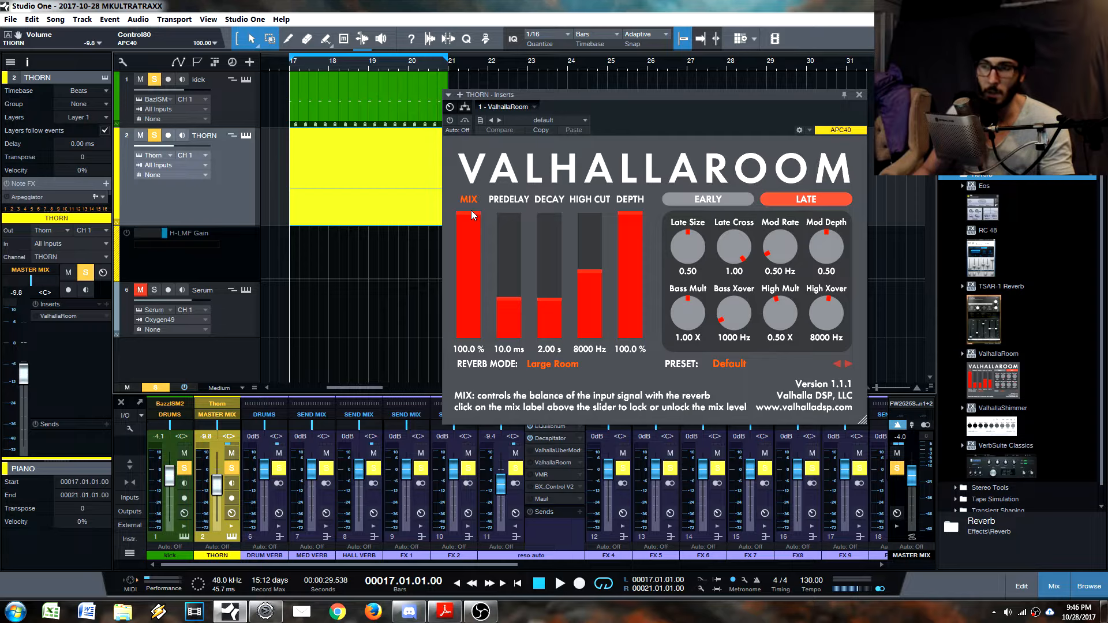
Step: Audition the THORN reverb's mix by pulling it down to 0% and raising it back to 100% with the loop playing
drag(471, 214, 472, 315)
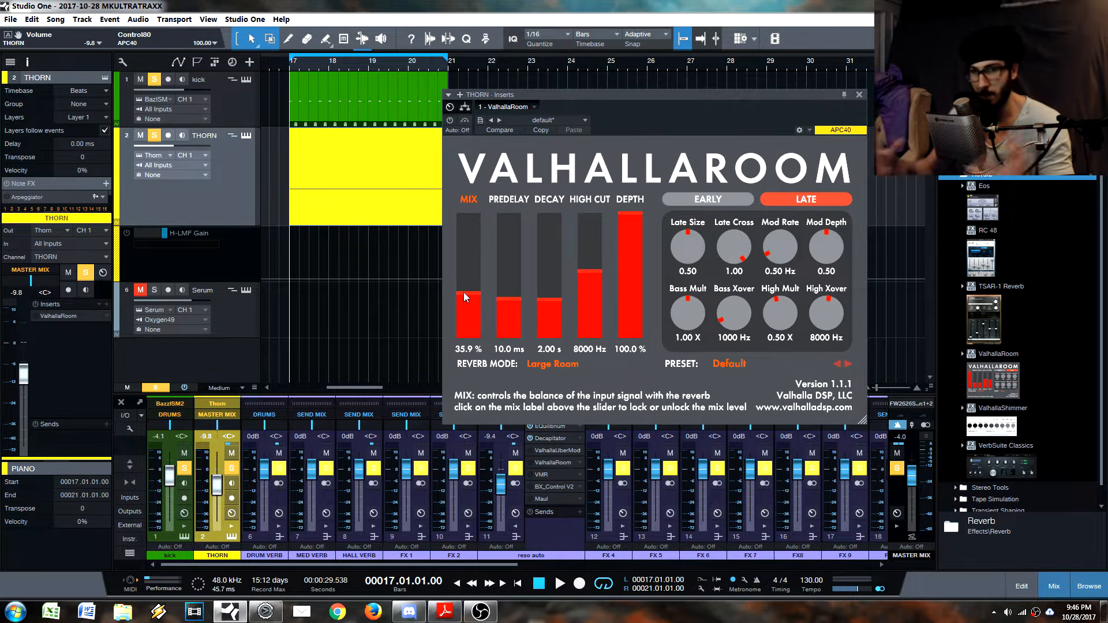
drag(468, 295, 463, 398)
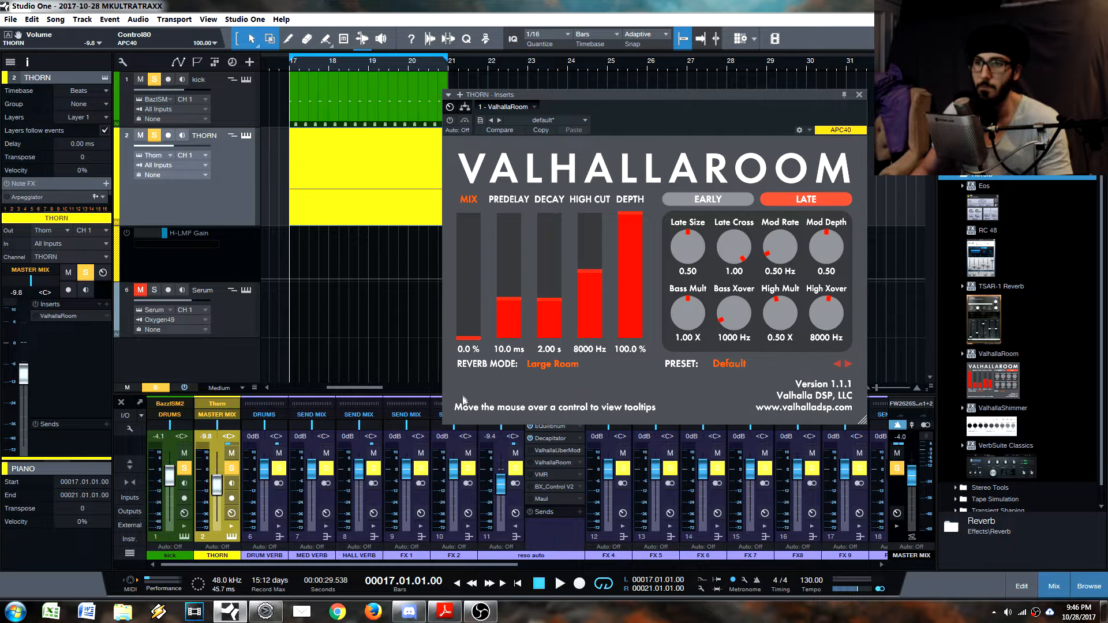
key(space)
drag(471, 341, 468, 209)
key(space)
Step: Activate the ValhallaRoom insert on the THORN channel and audition the loop through it
click(36, 316)
key(space)
key(space)
key(space)
key(space)
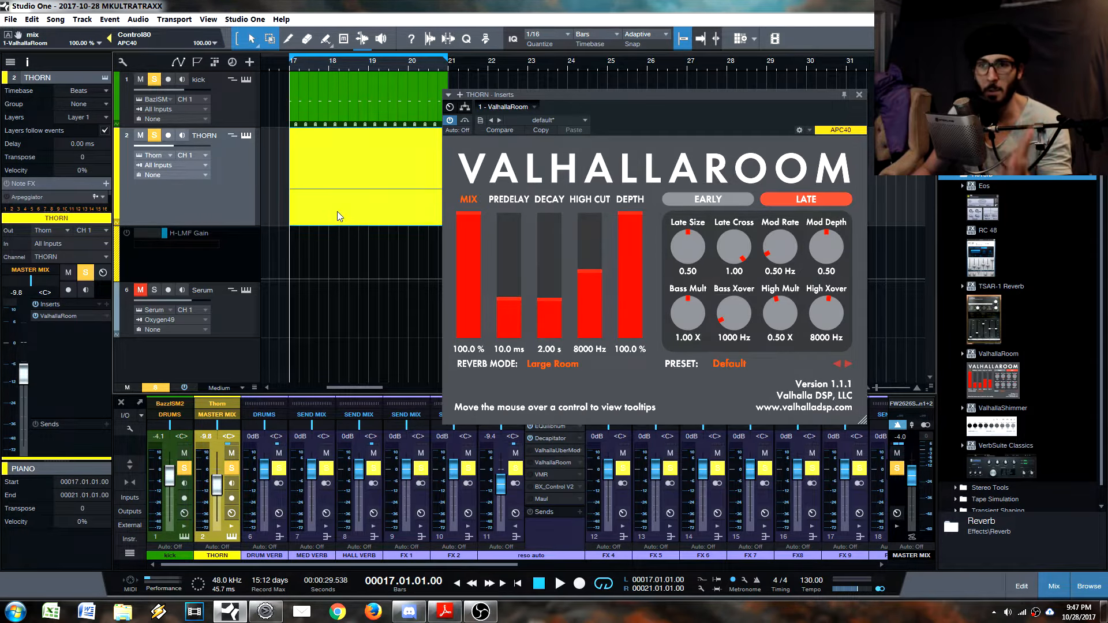
Step: Add a ValhallaRoom reverb insert to the kick track
click(228, 111)
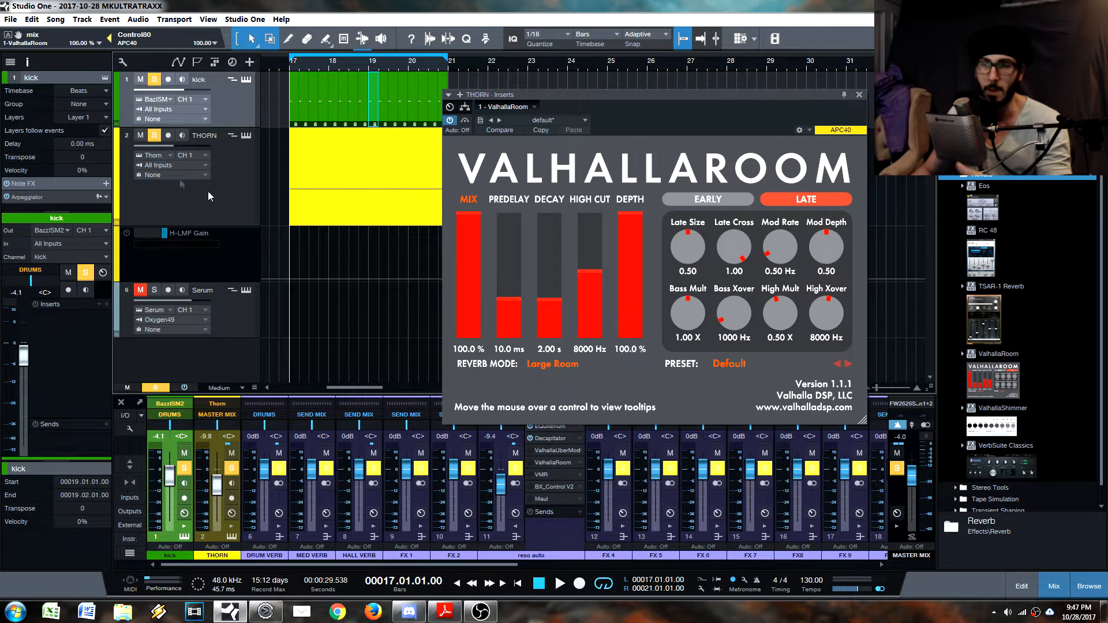
click(108, 306)
key(Return)
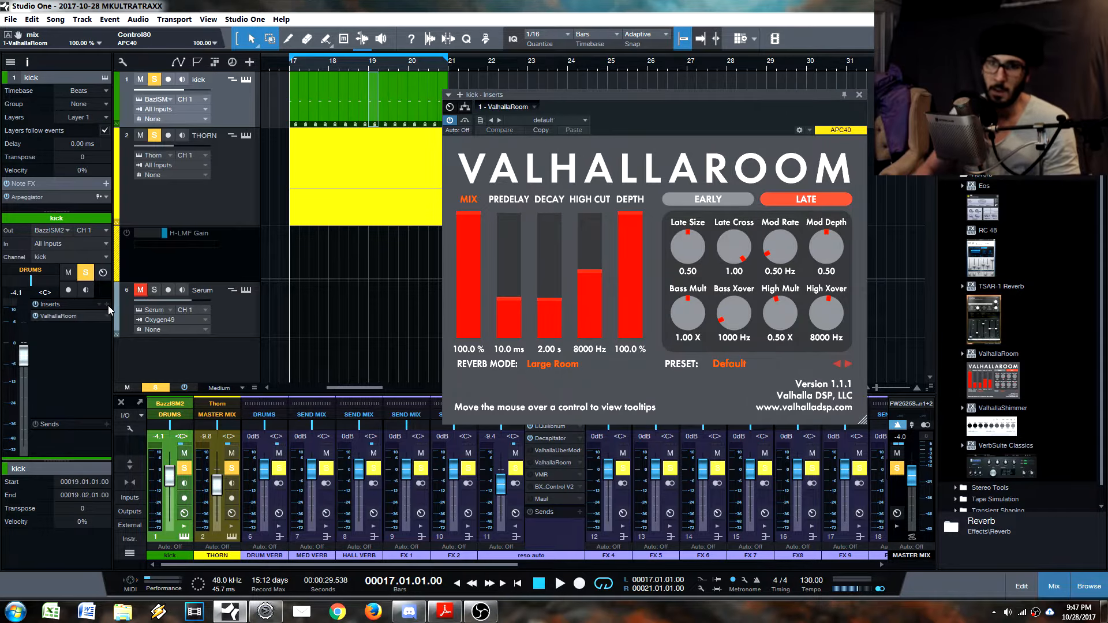
Step: Erase all kick events except those on beats 1 and 3 of bar 17, and end the loop at bar 18
drag(301, 65, 309, 84)
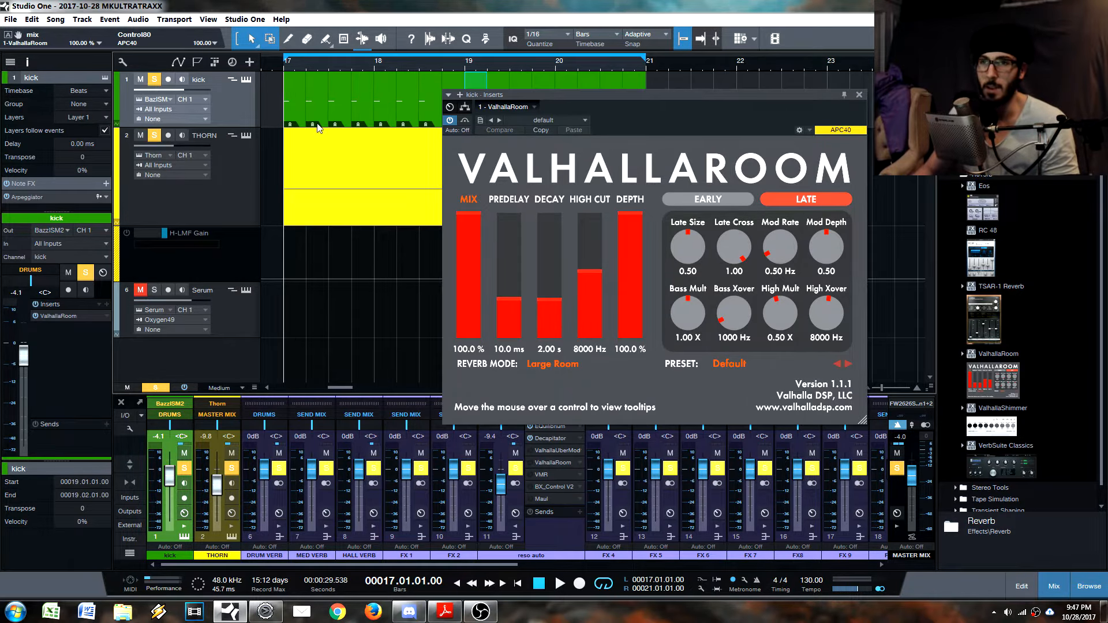
key(5)
click(316, 105)
click(359, 107)
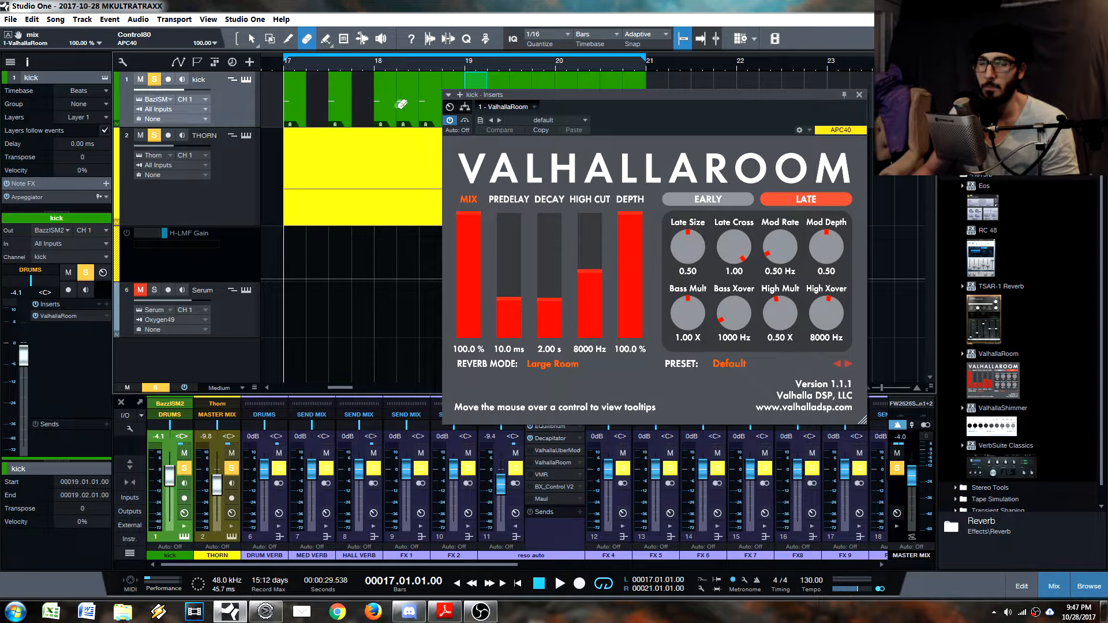
click(859, 94)
click(411, 82)
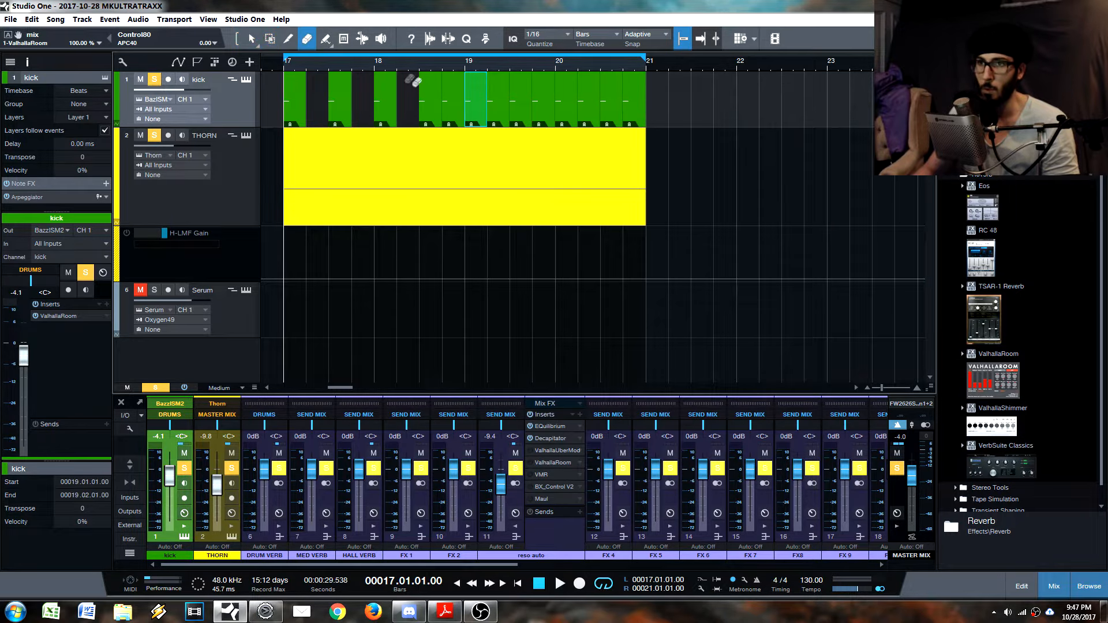
drag(415, 81, 744, 77)
click(386, 89)
key(1)
alt+click(374, 65)
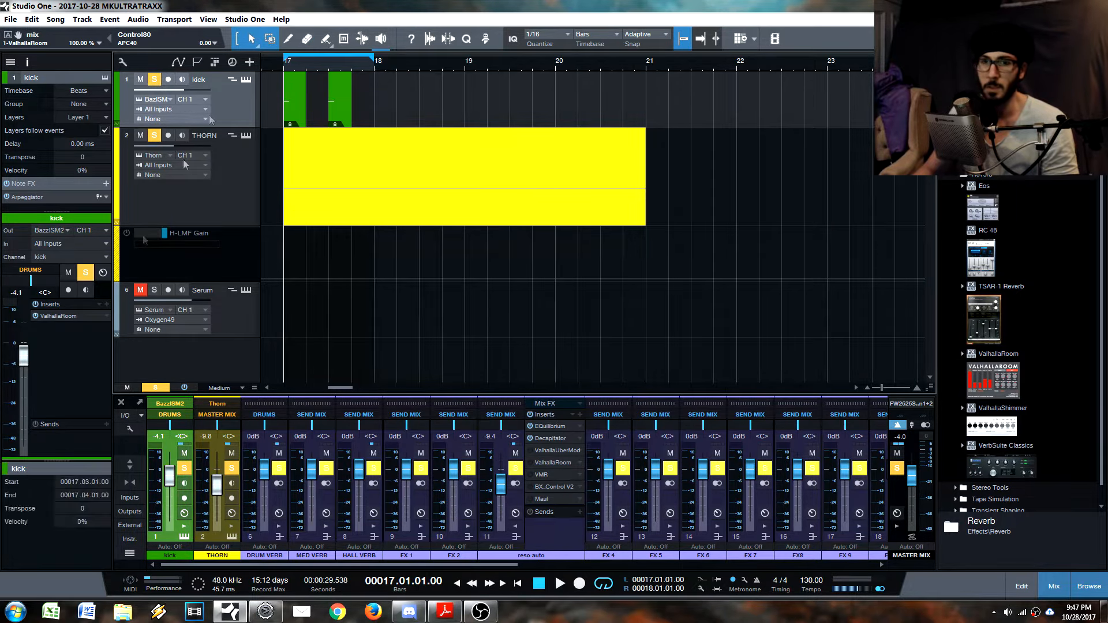
Step: Set the kick's ValhallaRoom mix to 54.4% and its predelay to 221.6 ms
click(57, 316)
drag(467, 221, 508, 240)
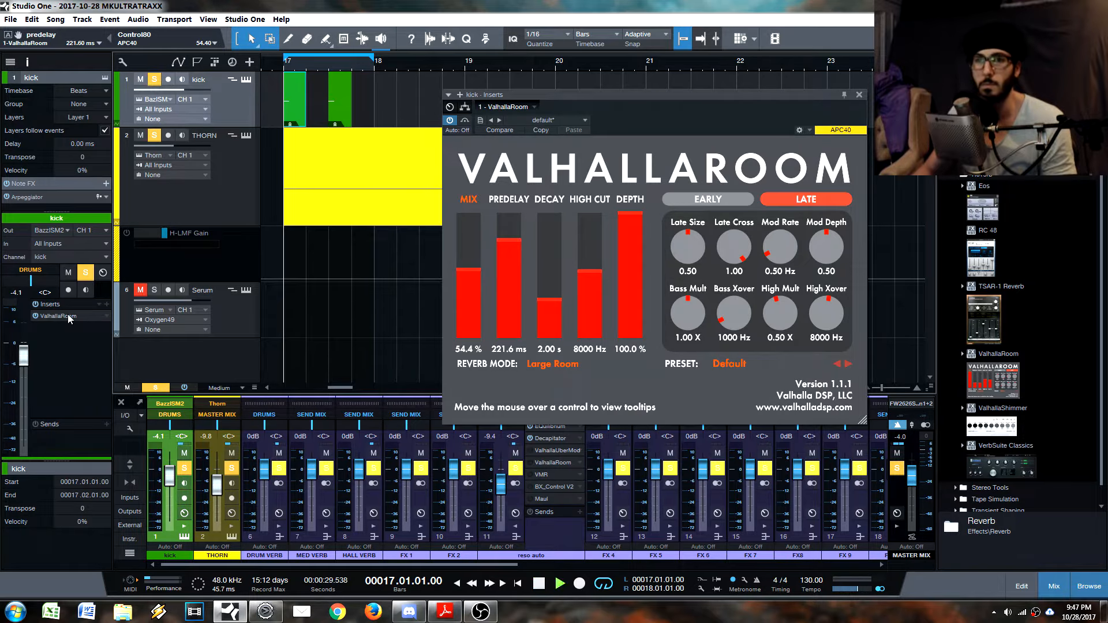
Step: Mute the THORN track and audition the kick loop while toggling its ValhallaRoom insert
click(141, 136)
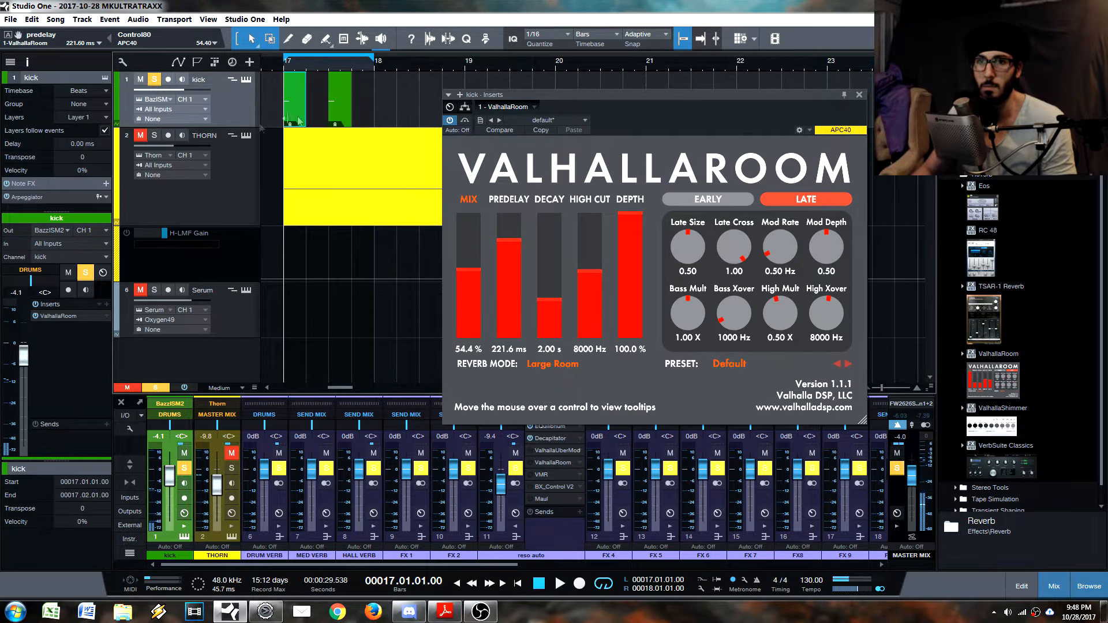
key(space)
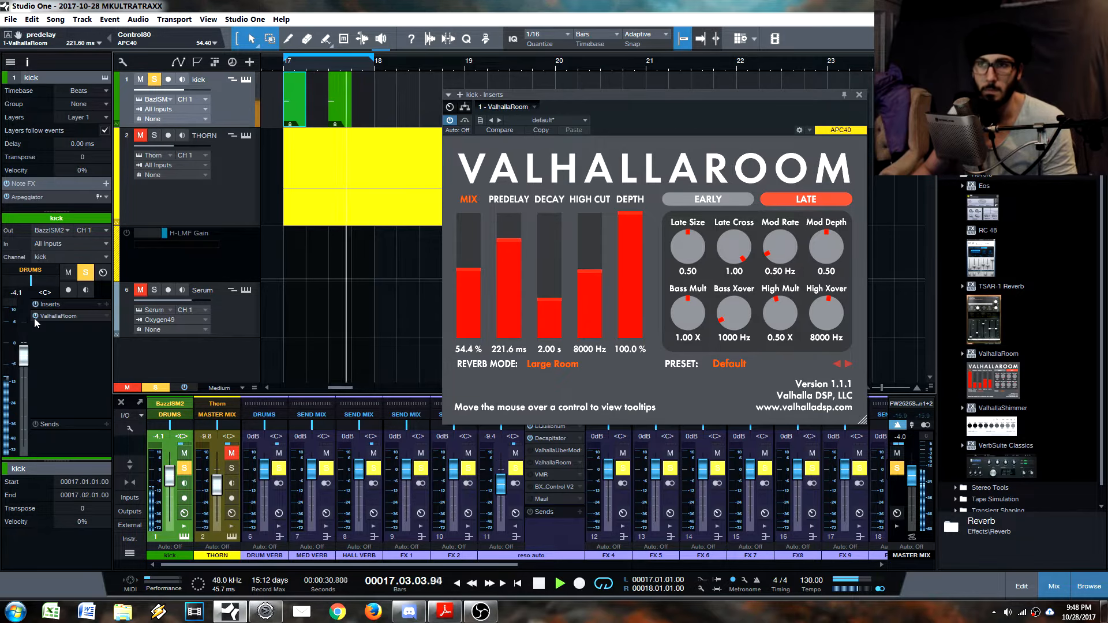
click(35, 316)
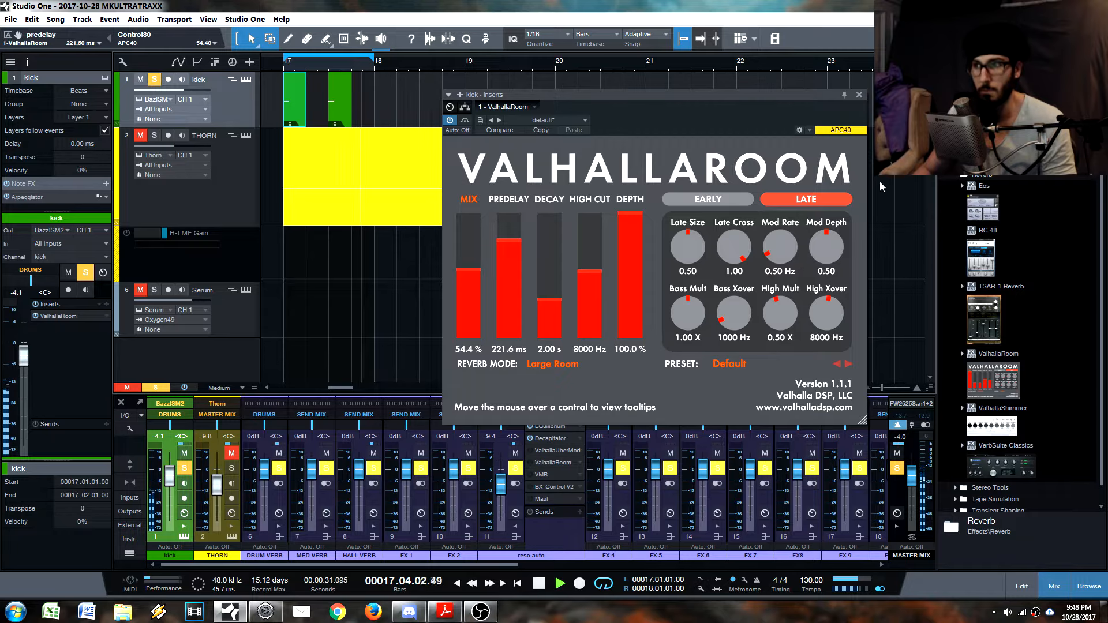
key(space)
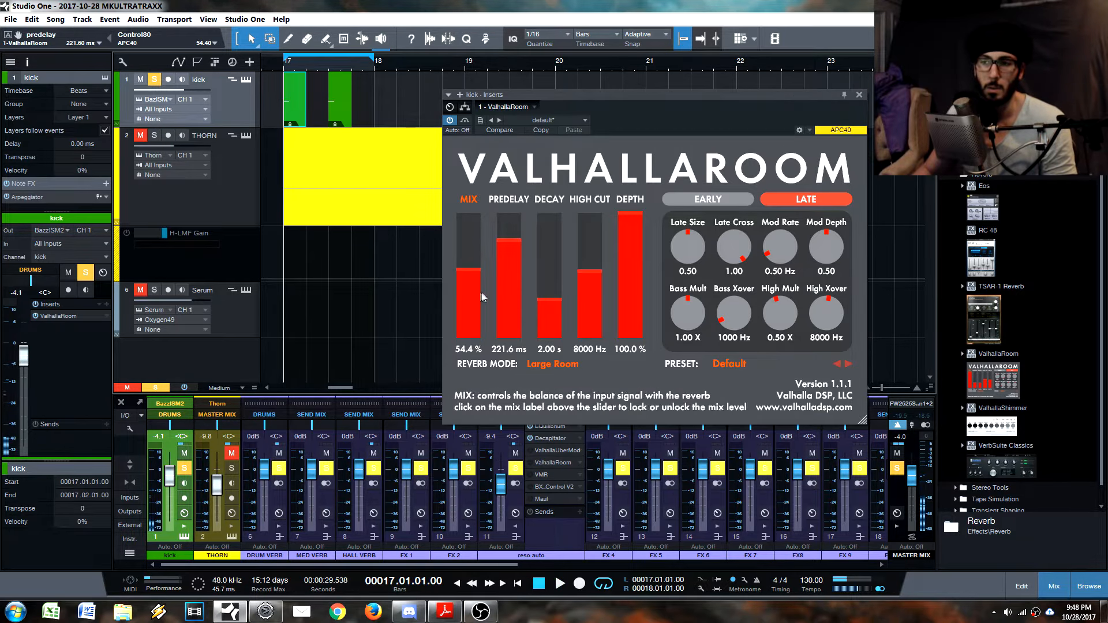
Step: Set the kick reverb's predelay to 0 ms and audition the loop
drag(511, 245, 510, 346)
key(space)
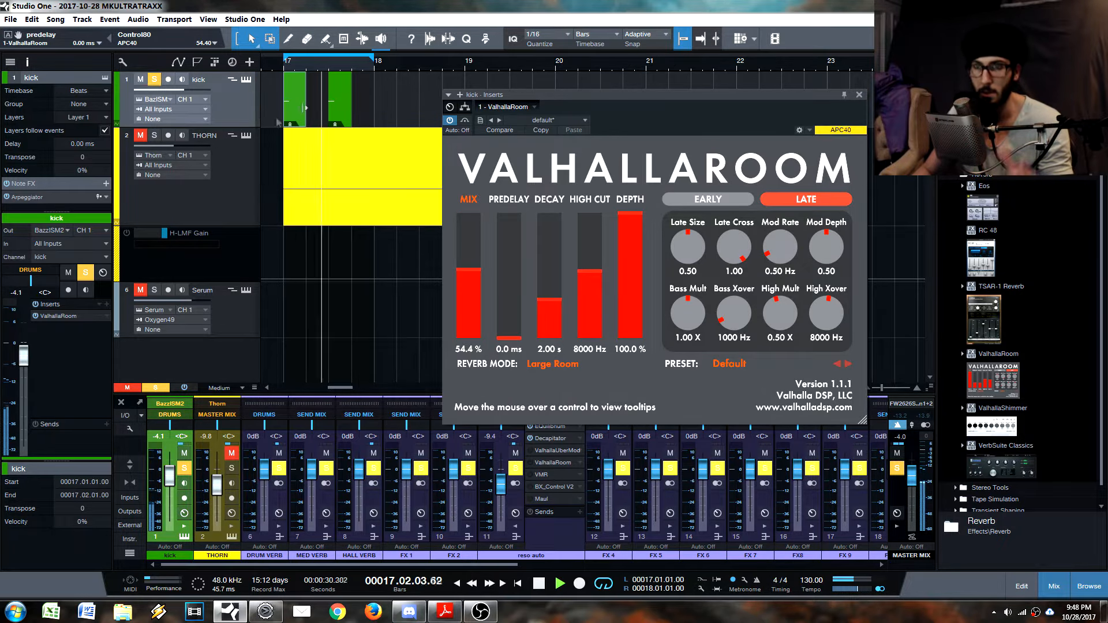
key(space)
Step: Trim the first kick event to a sixteenth, copy it to 17.01.02, 17.01.03 and 17.02.01, and audition the pattern
scroll(288, 101, up, 8)
key(3)
click(332, 100)
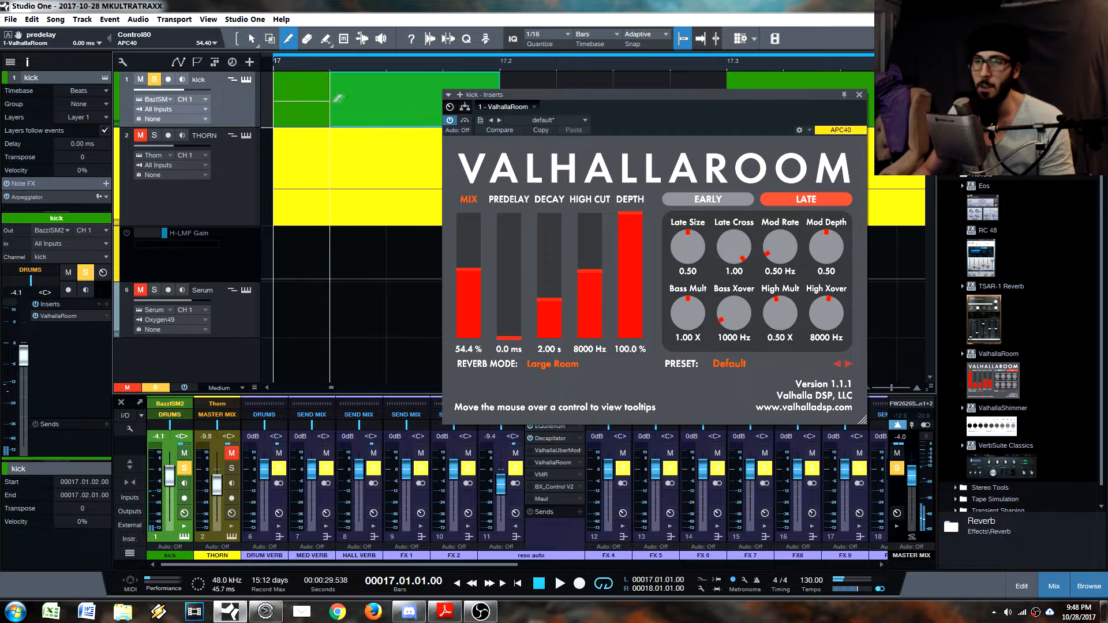
key(Delete)
key(1)
drag(303, 114, 405, 120)
scroll(381, 65, down, 5)
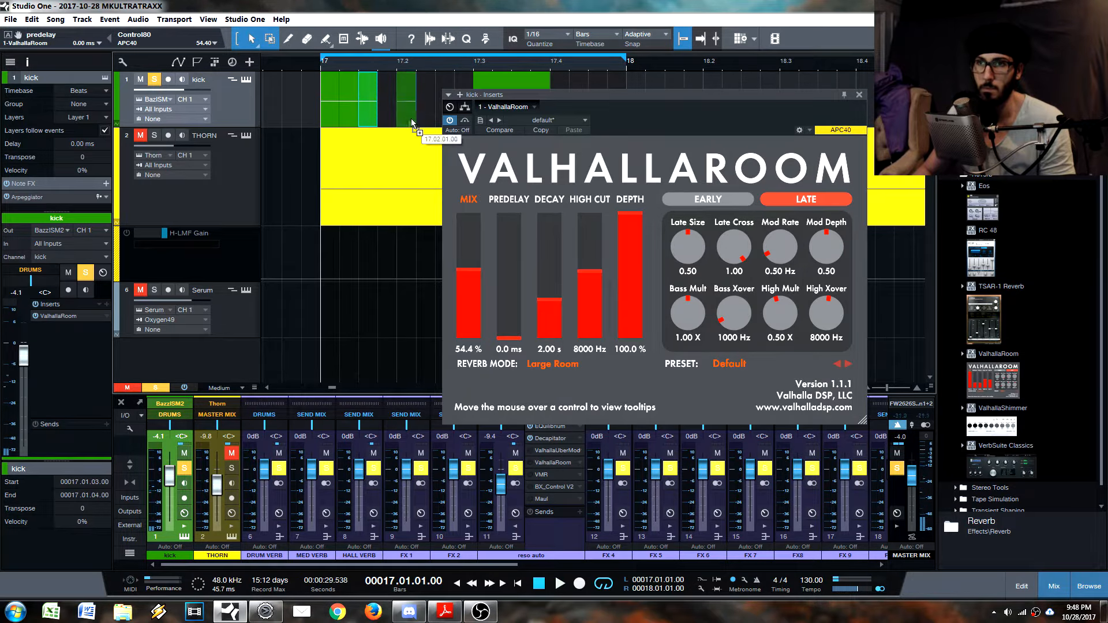
key(space)
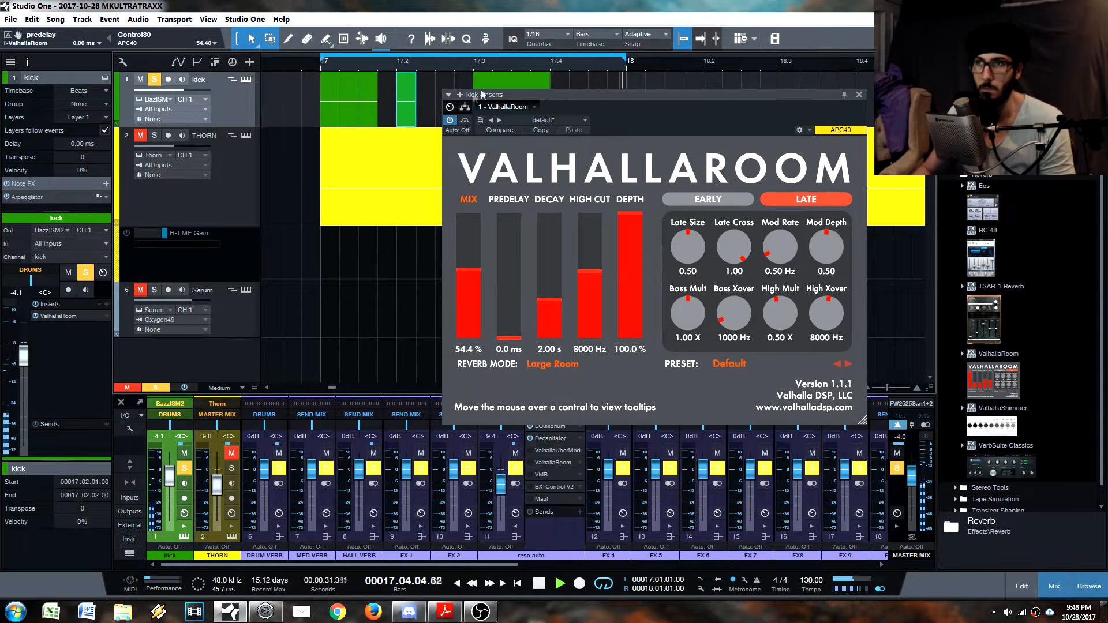
key(space)
Step: Close the reverb window, copy the kick event on beat 3 to beat 4, and audition the loop
key(Escape)
click(507, 108)
drag(507, 108, 579, 122)
key(space)
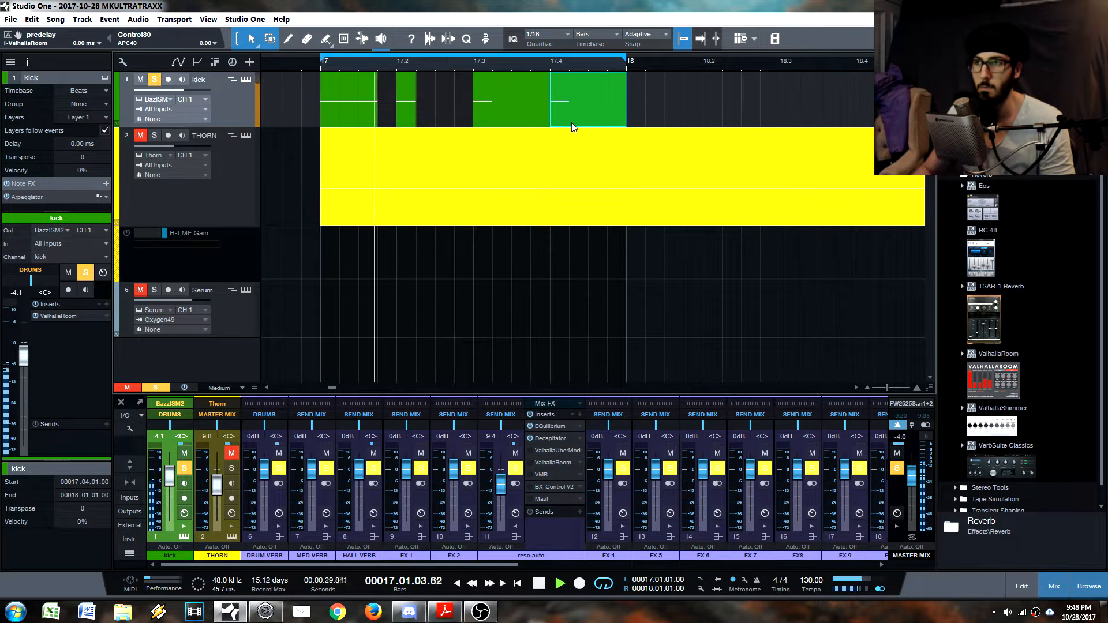
key(3)
key(space)
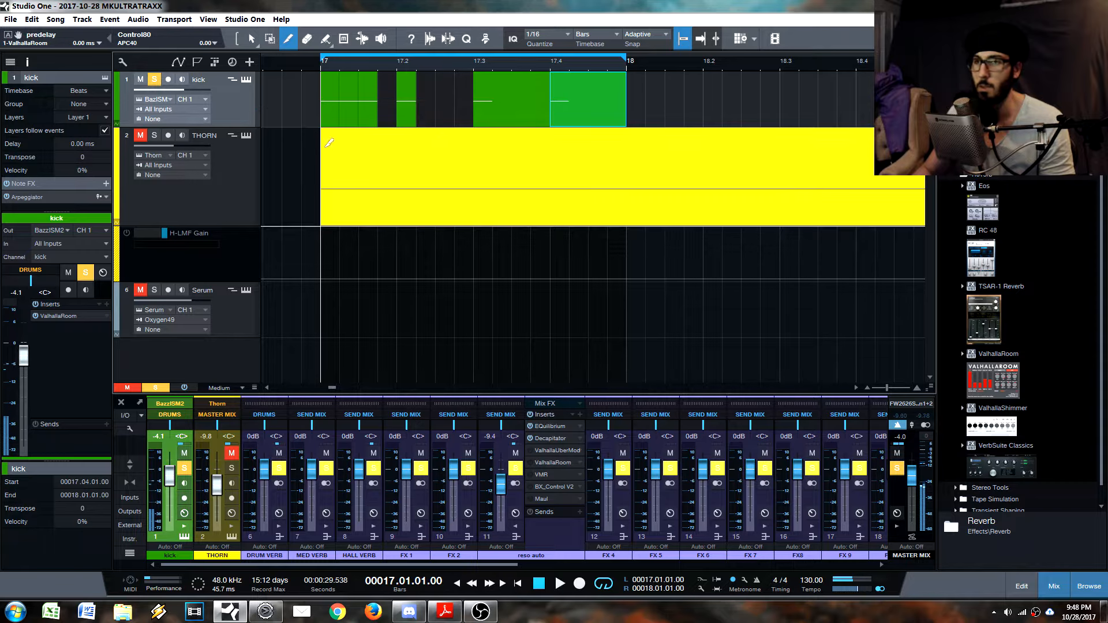
Step: Erase every kick event except the first one in bar 17, and lengthen that event towards beat 2
key(4)
drag(340, 98, 430, 105)
key(1)
drag(340, 113, 358, 112)
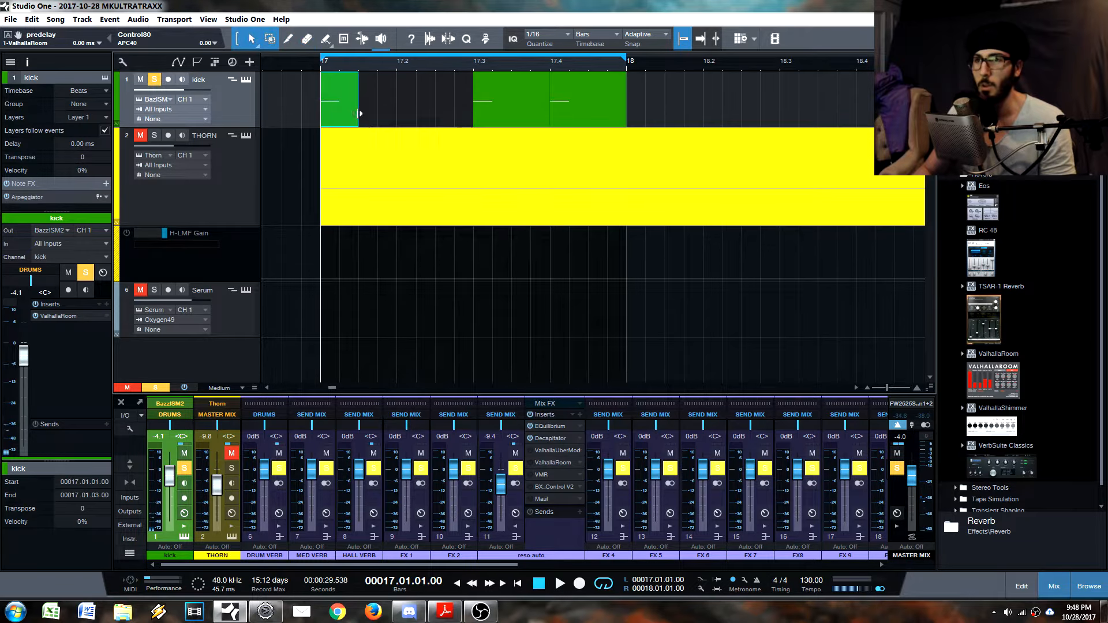
key(4)
drag(476, 112, 563, 103)
key(1)
drag(353, 121, 374, 122)
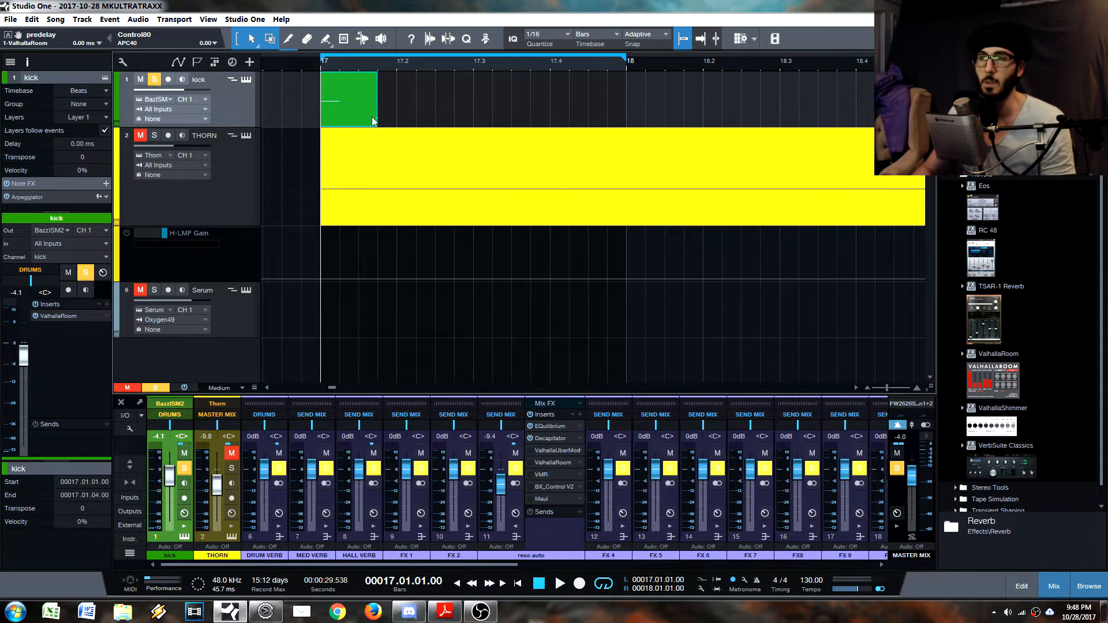
Step: Duplicate the kick event three times to fill bar 17 with one kick per beat, and select the first event
key(d)
key(d)
key(d)
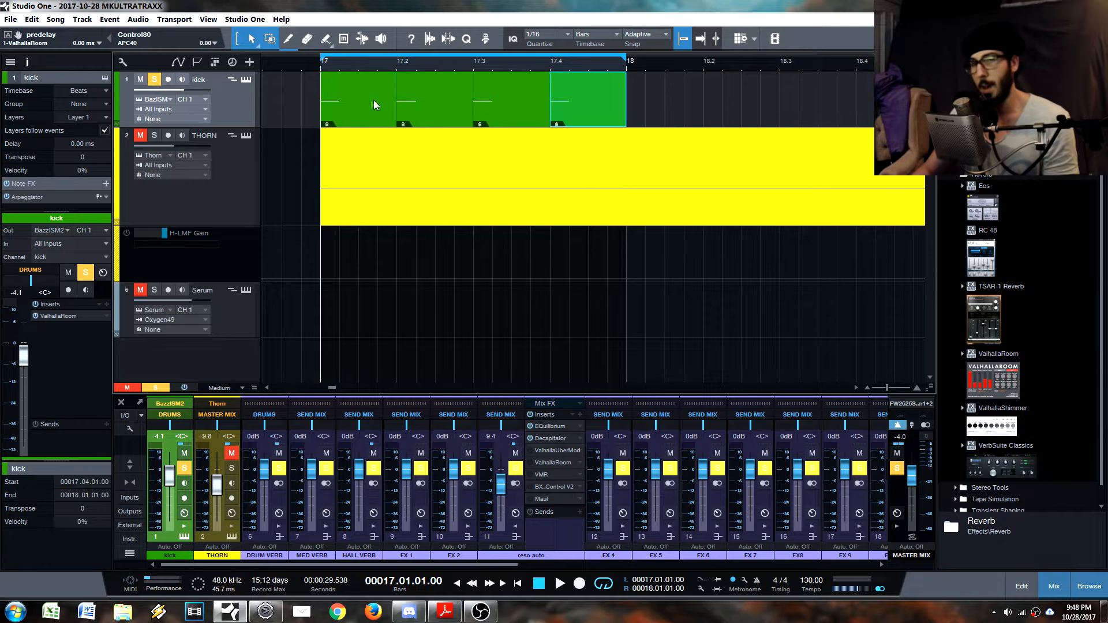
click(370, 100)
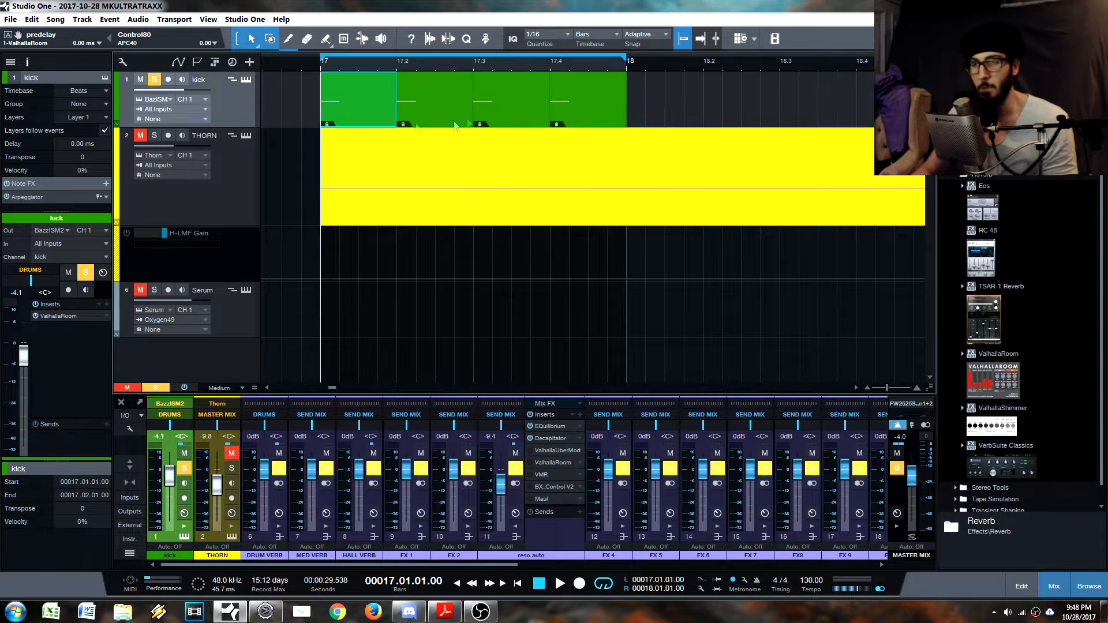
Step: In the kick's ValhallaRoom, set the mix to 53.5%, the decay to 4.49 s and the high cut to 8060 Hz
click(64, 316)
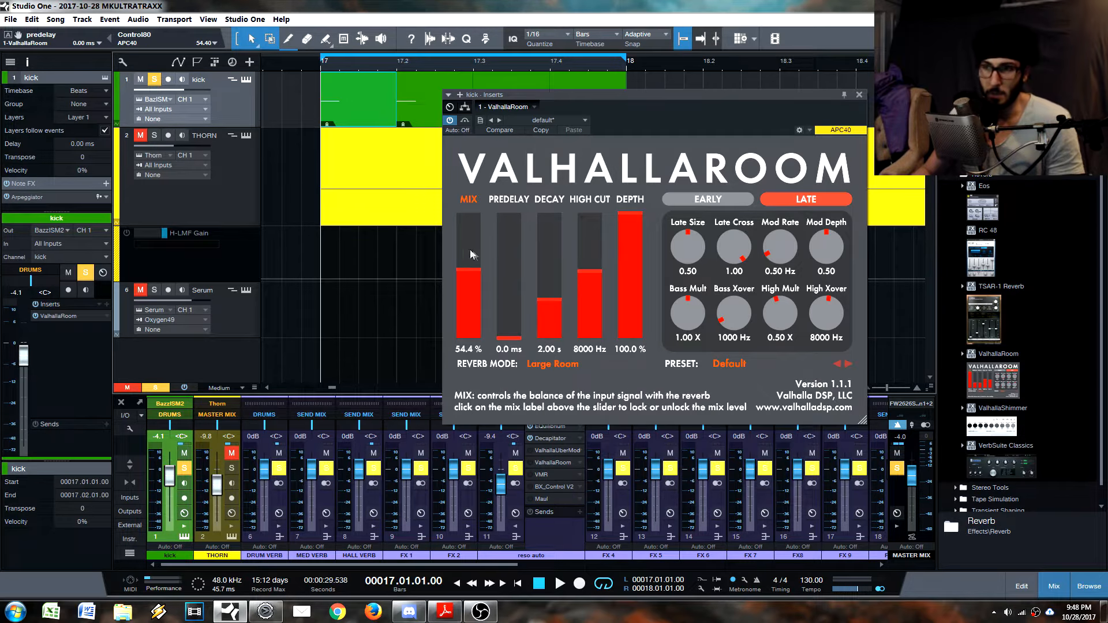
scroll(466, 305, down, 1)
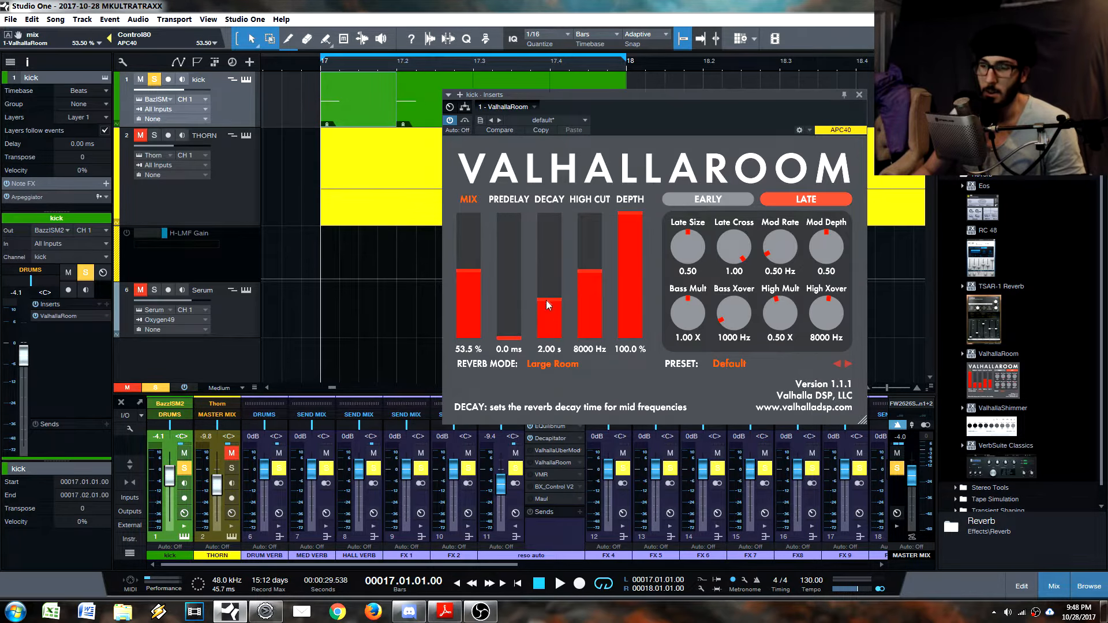
drag(548, 305, 549, 287)
scroll(589, 281, down, 1)
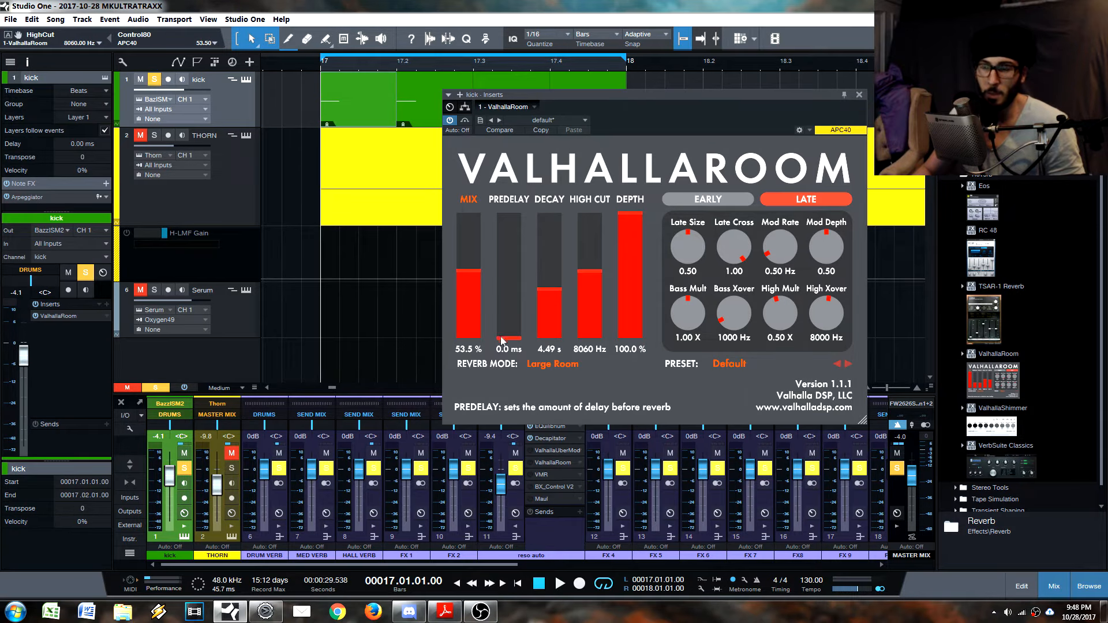
Step: Demonstrate the kick reverb's predelay by switching between 17.2 ms and 0 ms, finishing at 17.2 ms
drag(508, 344, 511, 297)
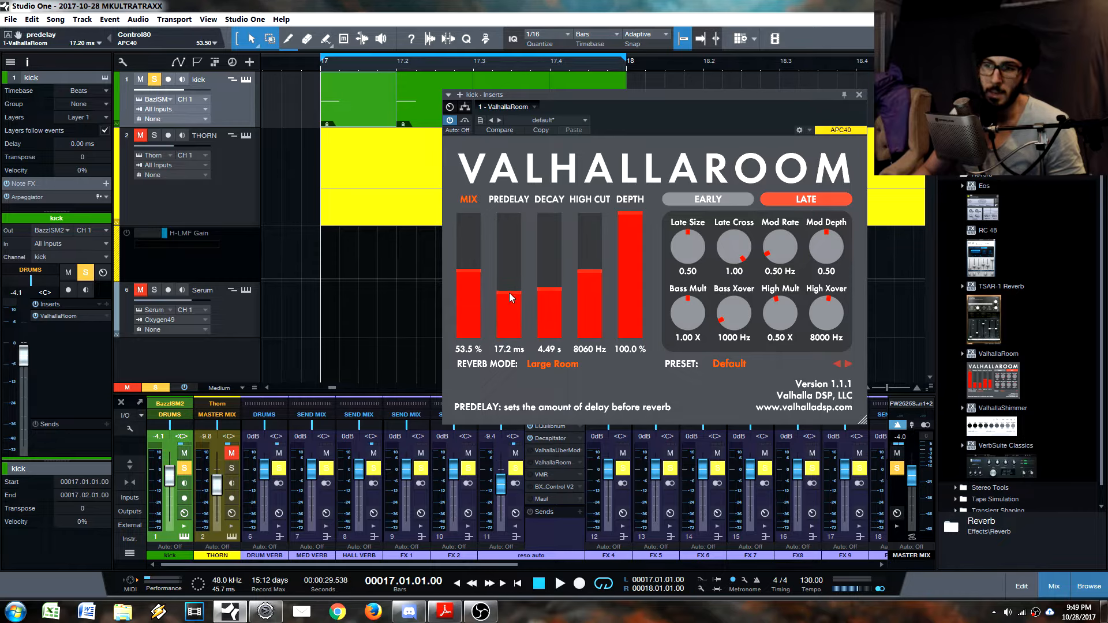
drag(511, 295, 511, 340)
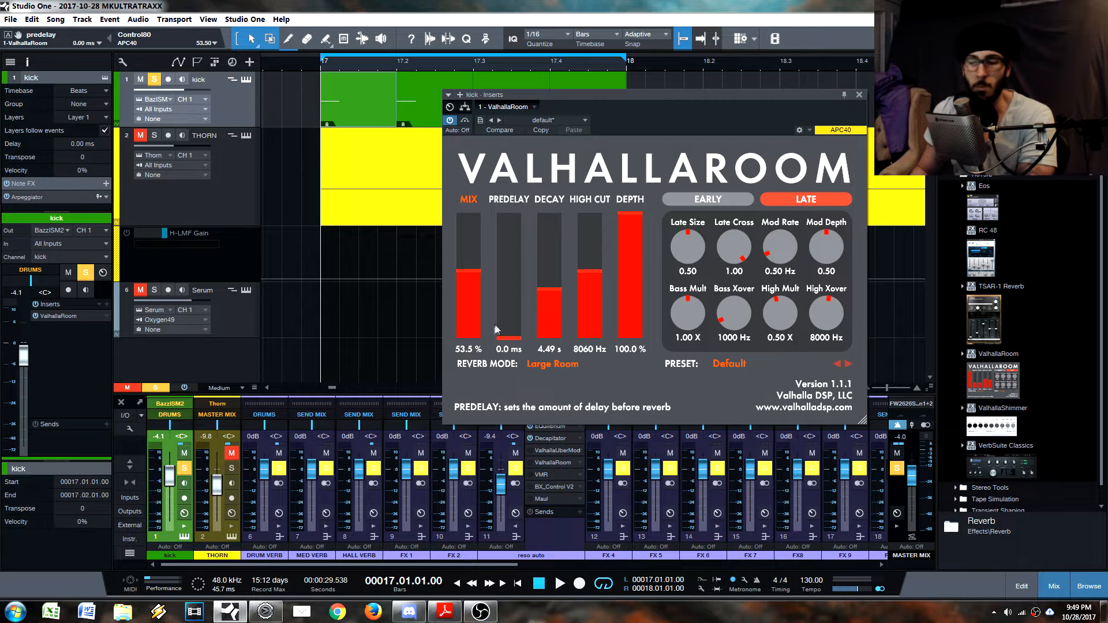
drag(504, 341, 509, 295)
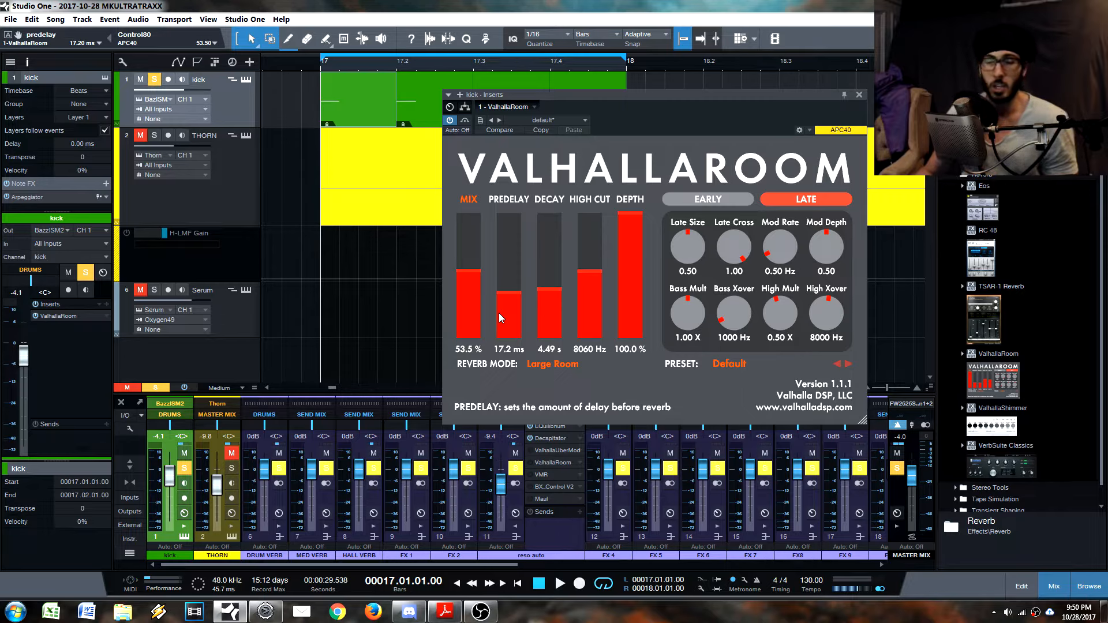
Step: Select the THORN track and solo it alongside the kick
click(168, 145)
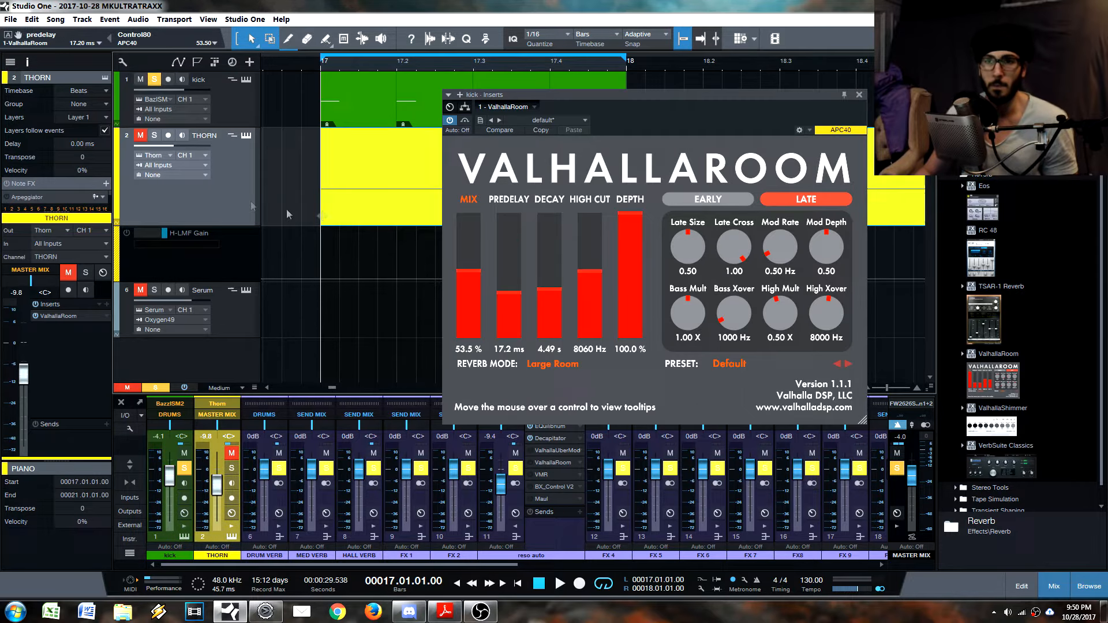
click(154, 136)
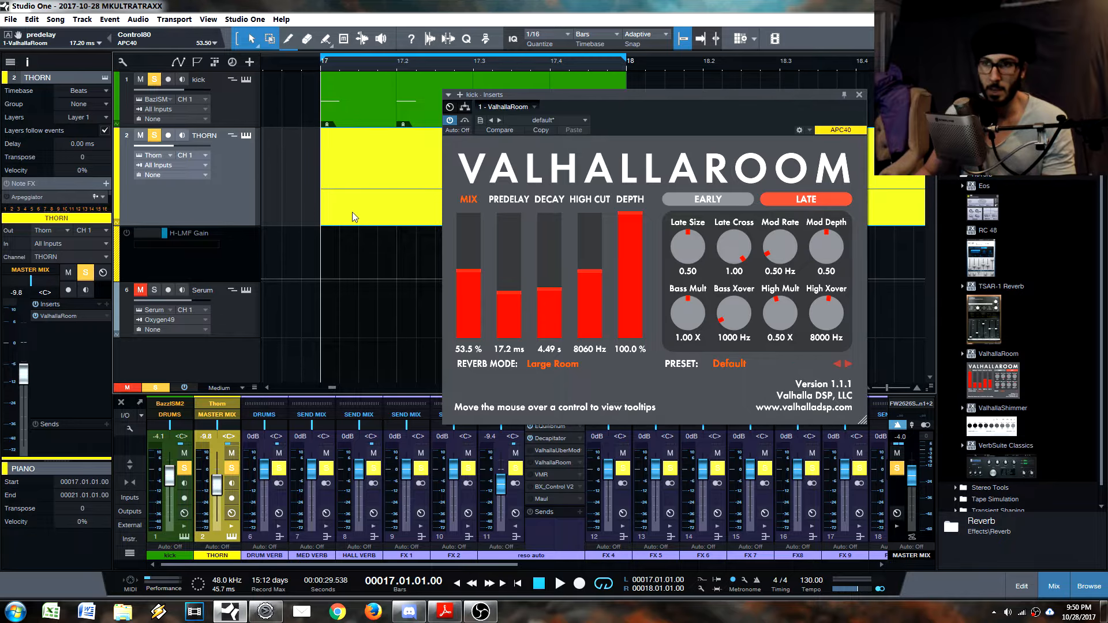
Step: Leave only THORN soloed, open its ValhallaRoom in place of the kick's, set the mix to 41.5% and audition it
click(859, 95)
click(67, 316)
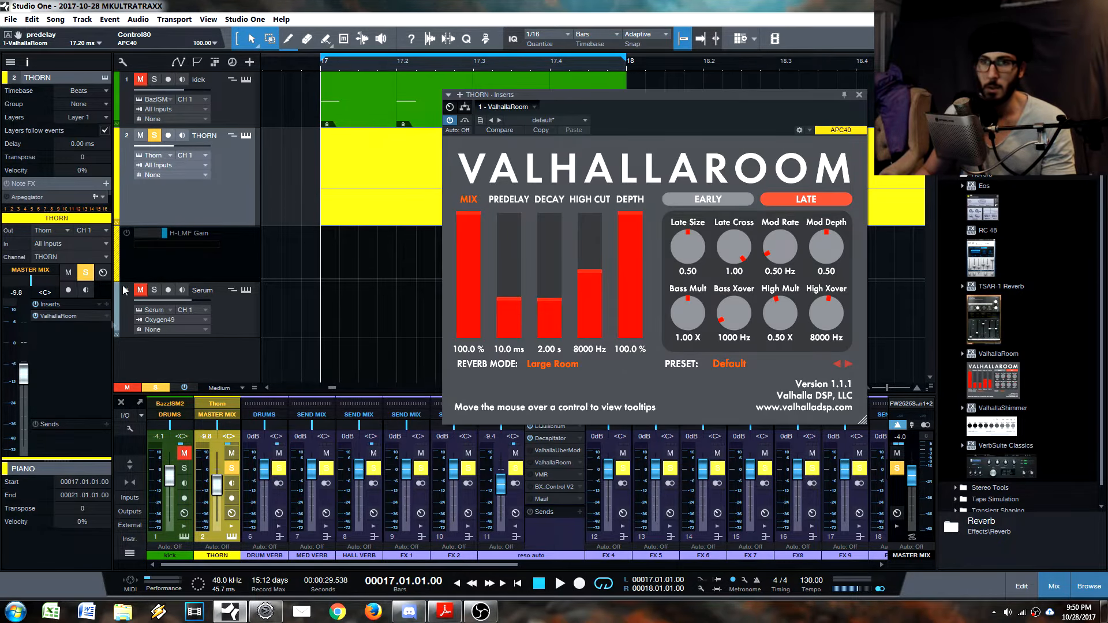
drag(461, 264, 461, 286)
key(space)
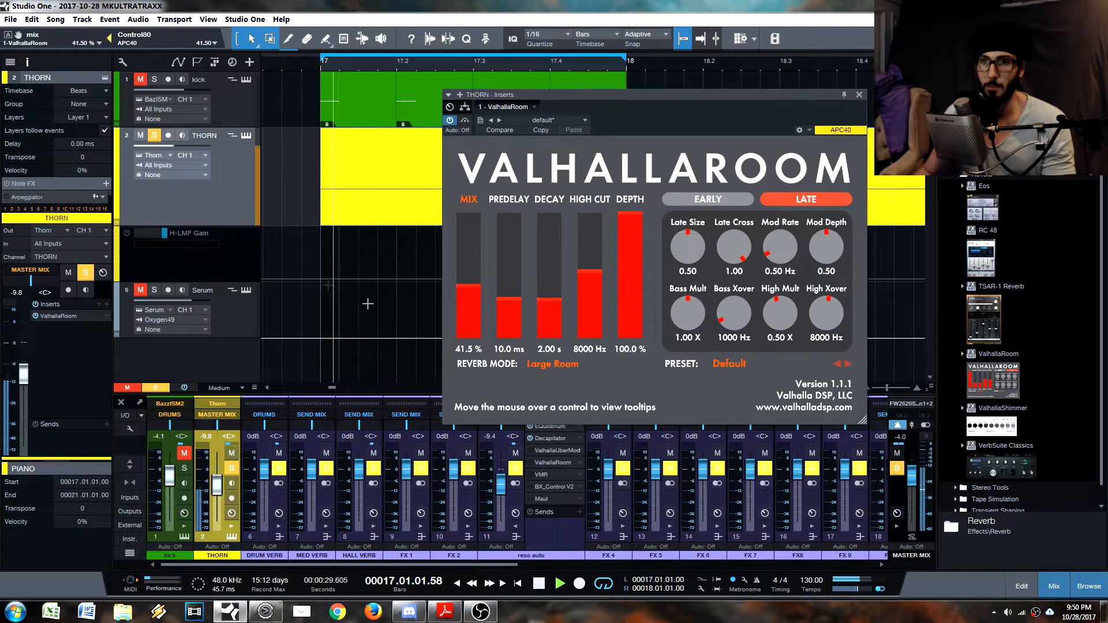
key(space)
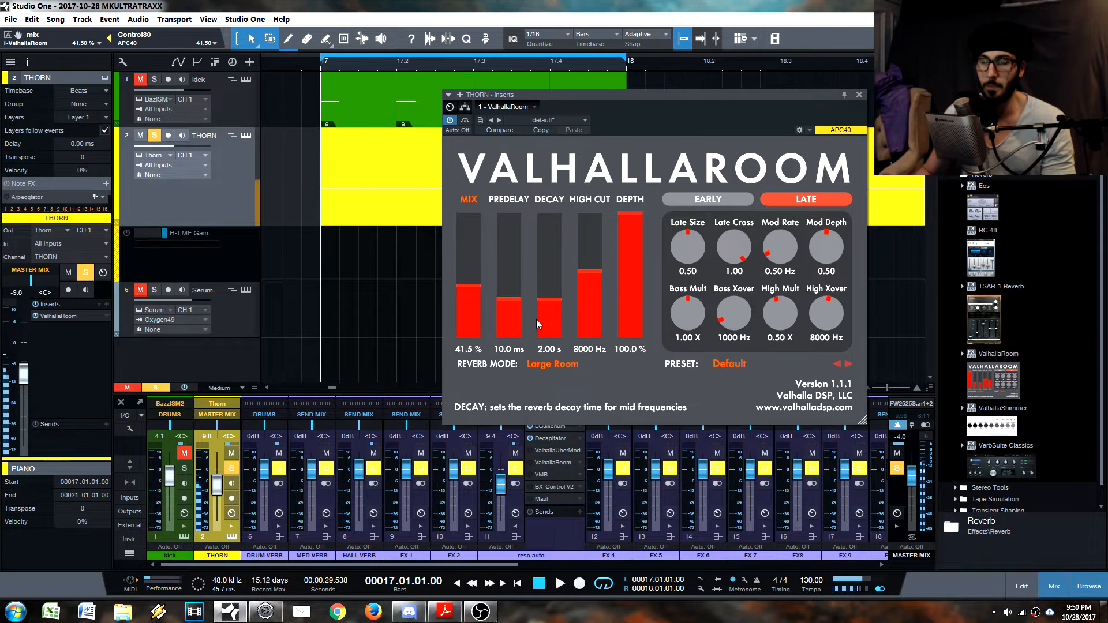
Step: Raise THORN's reverb decay to 16.85 s, reduce it to 3.26 s, and audition it with the predelay at 0 ms
drag(557, 305, 541, 319)
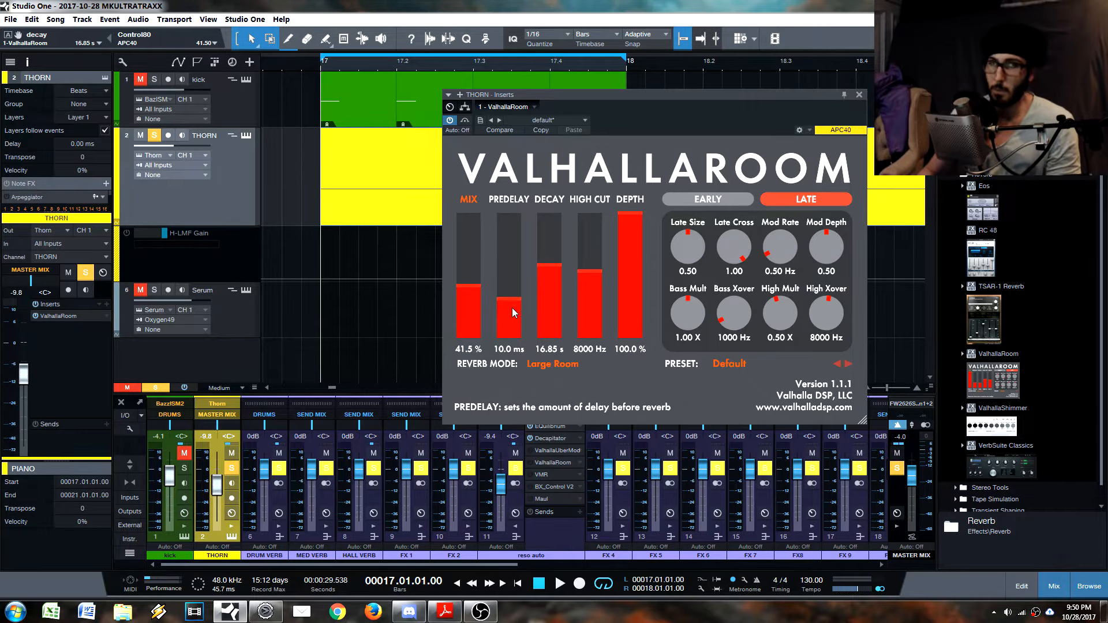
drag(541, 269, 546, 292)
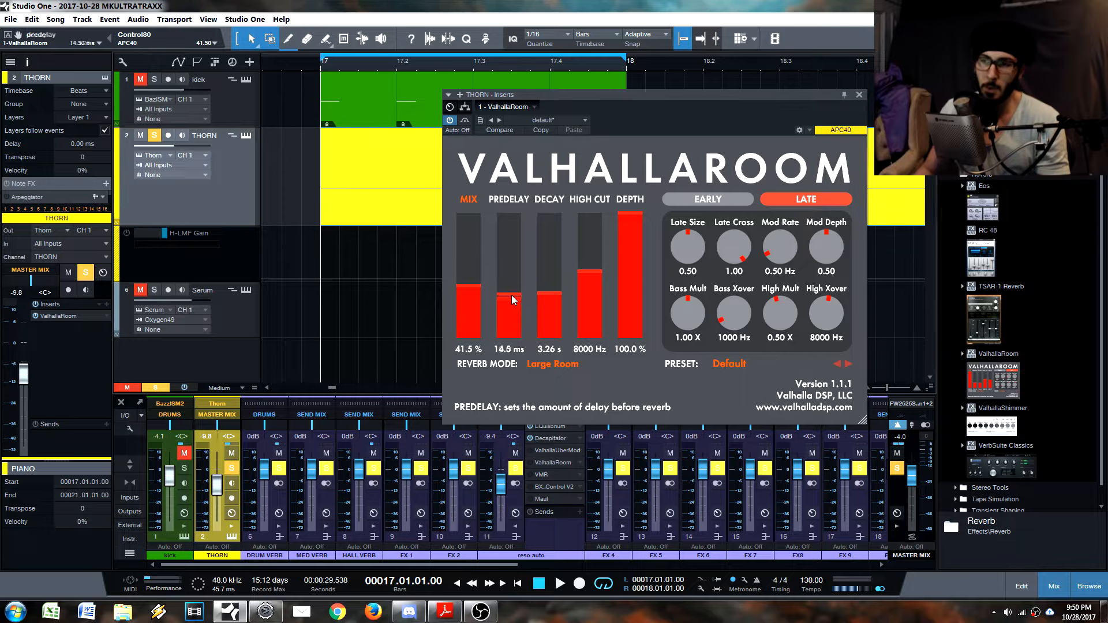
drag(511, 295, 512, 326)
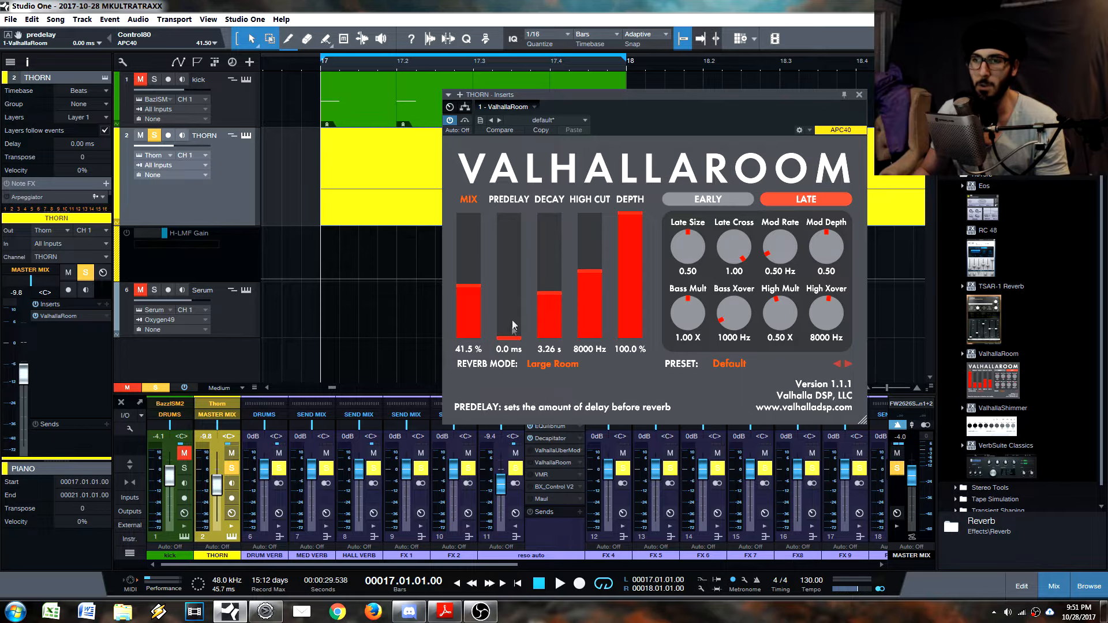
key(space)
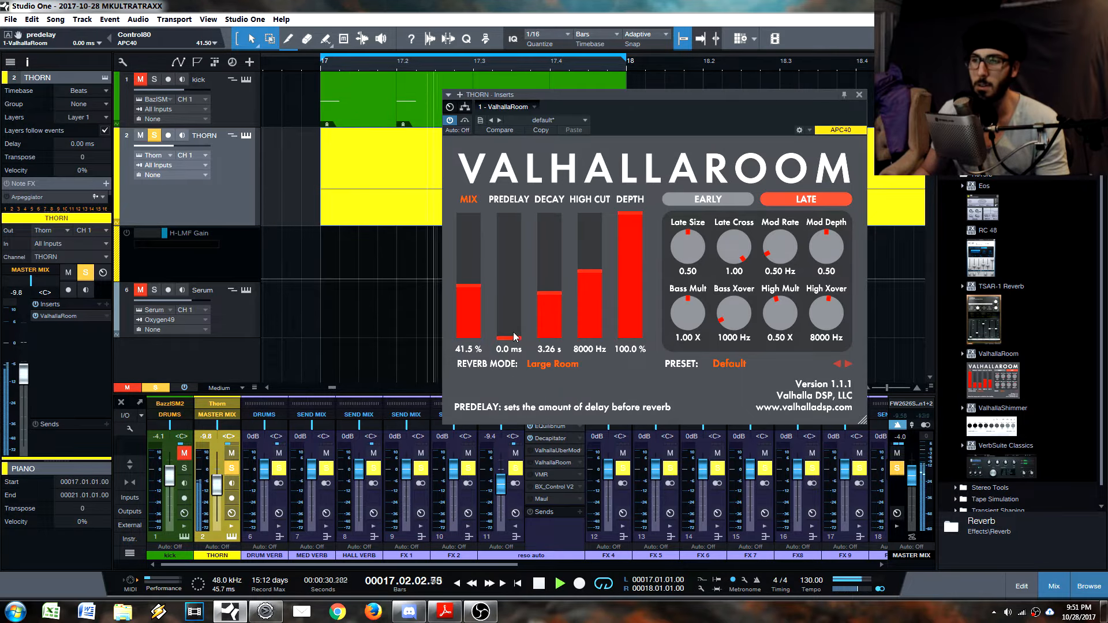
Step: Demonstrate THORN's predelay with a 0.46 s decay, auditioning it at 65.6 ms and at 41.7 ms
drag(514, 333, 516, 286)
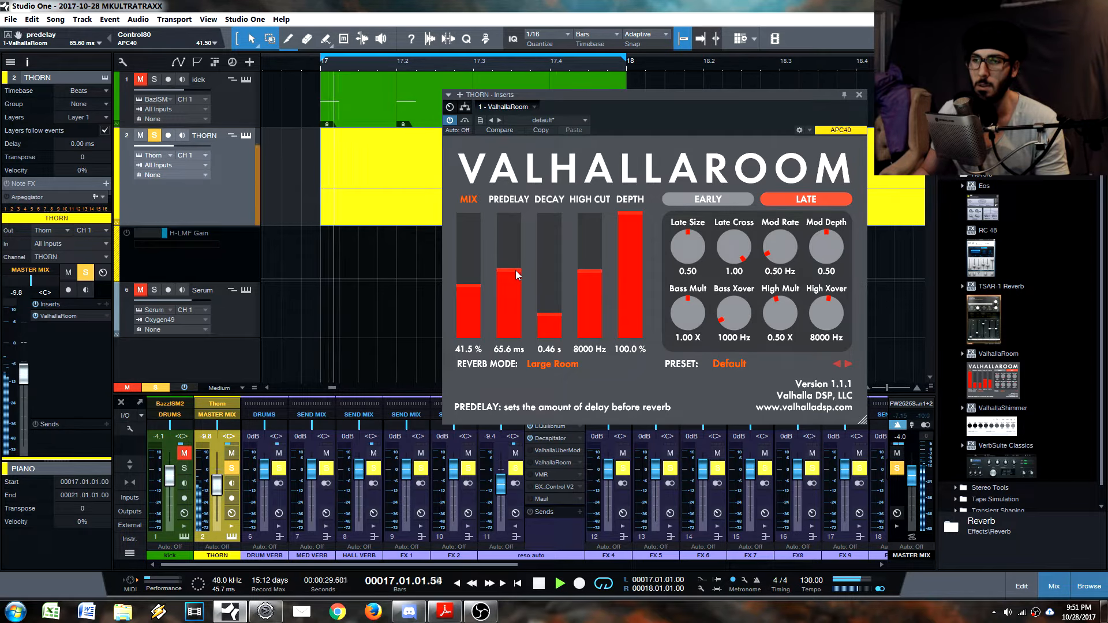
key(space)
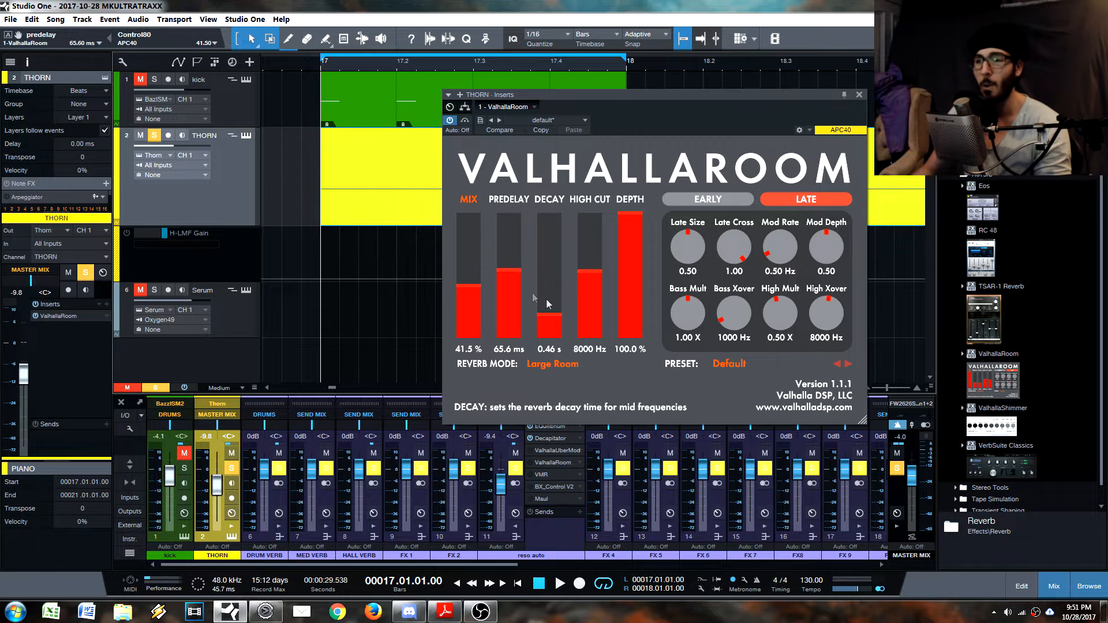
drag(509, 272, 509, 279)
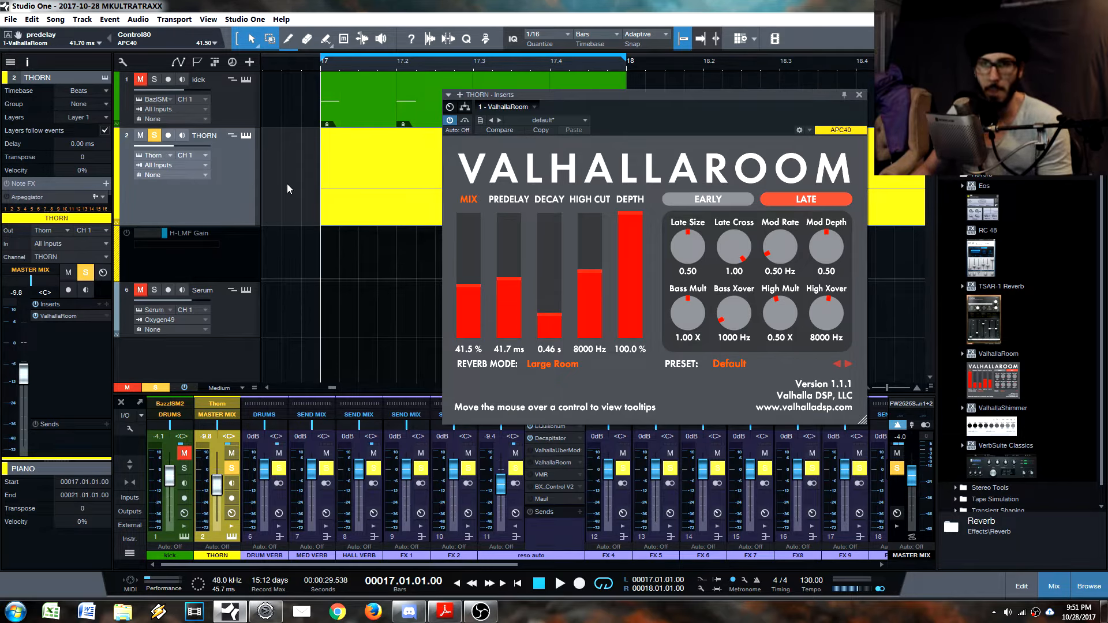
key(space)
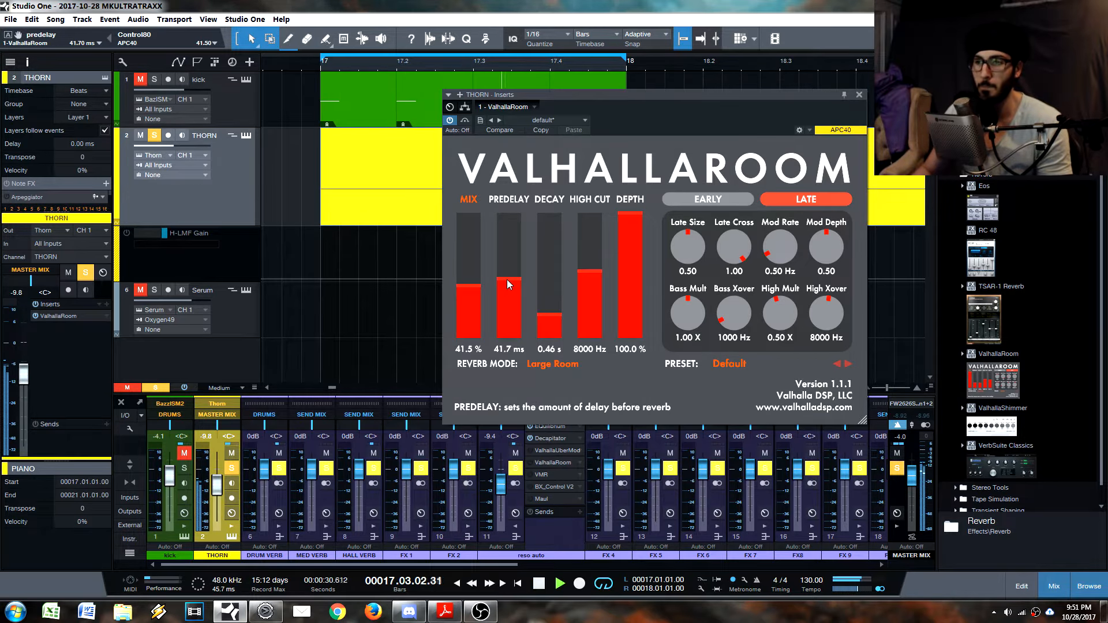
key(space)
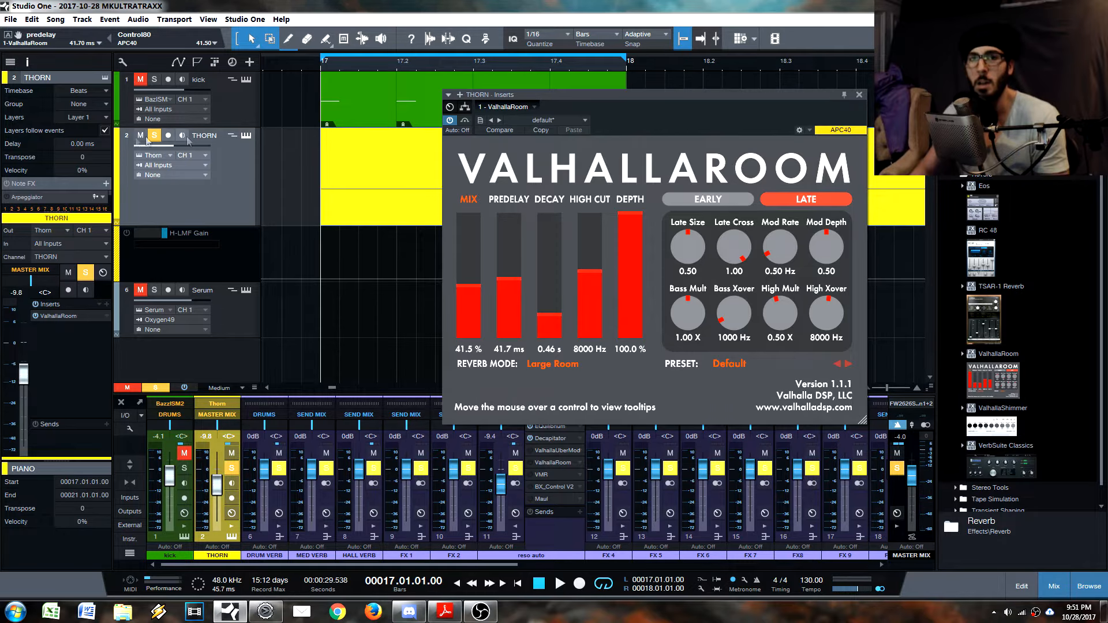
Step: Solo the kick alongside THORN, set the kick's volume to -2.1 dB and briefly audition both tracks
click(154, 80)
drag(182, 91, 185, 92)
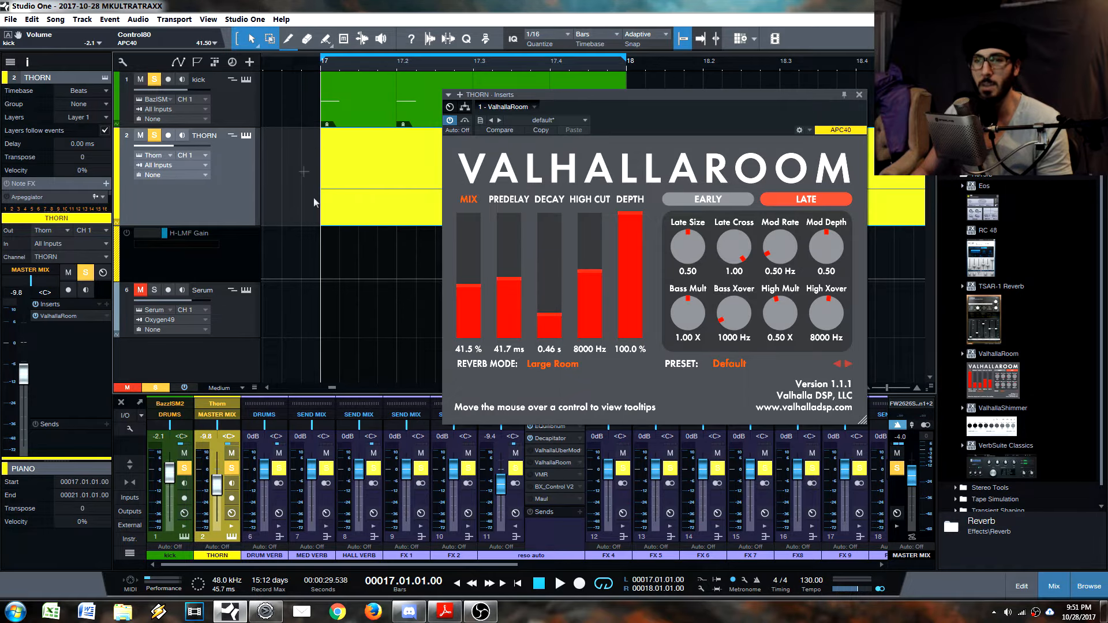
key(space)
key(space)
Step: Play both tracks, select THORN and set its reverb predelay to 12.6 ms during playback
click(227, 109)
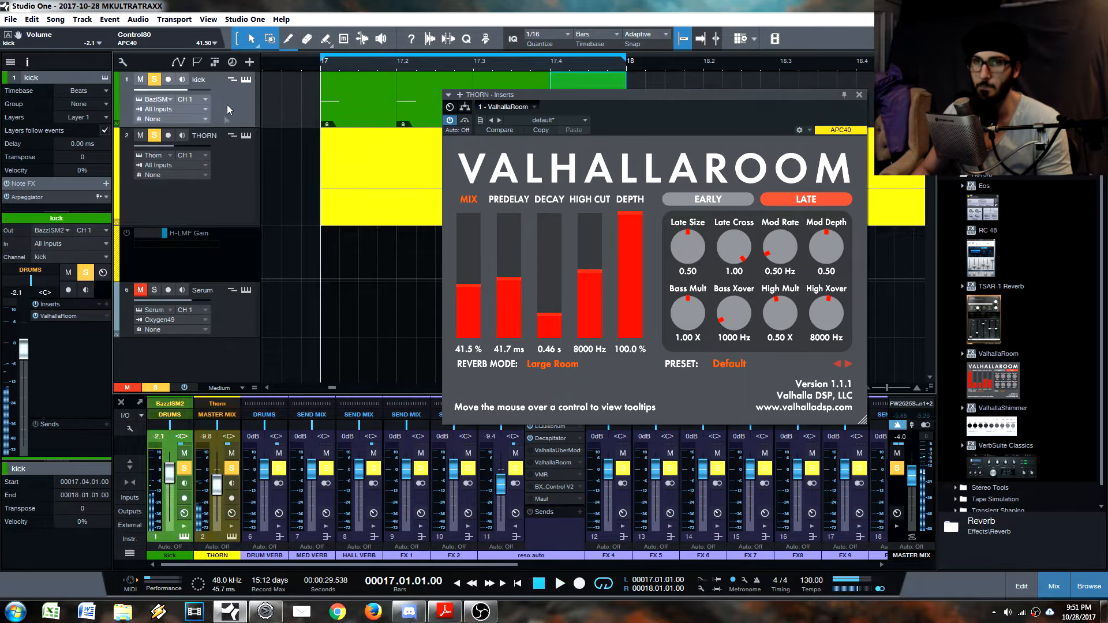
key(space)
click(233, 188)
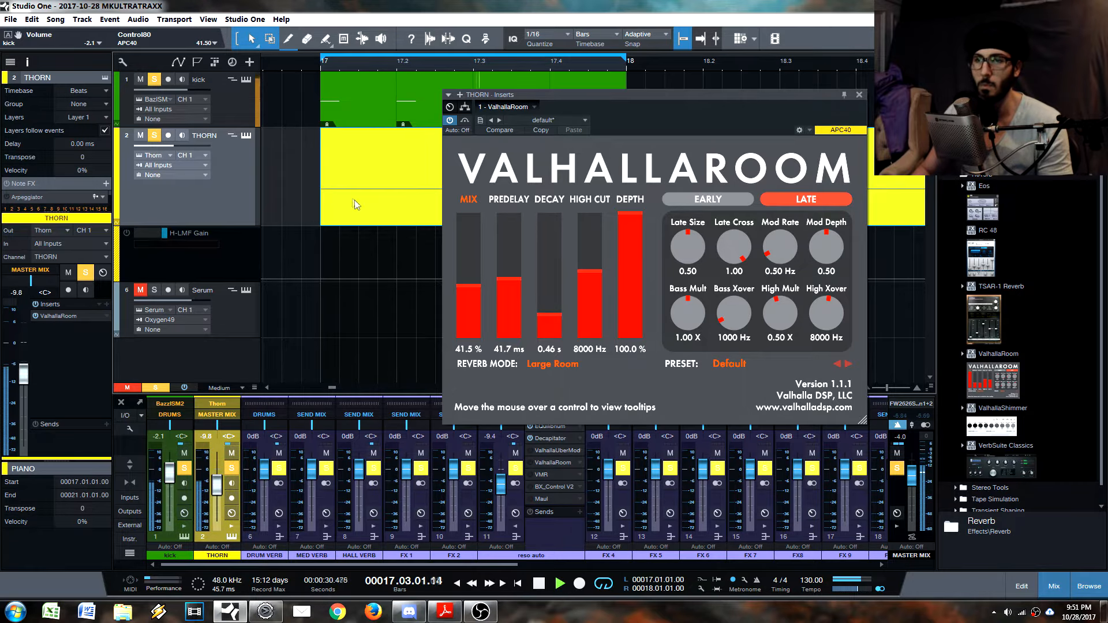
drag(501, 283, 517, 302)
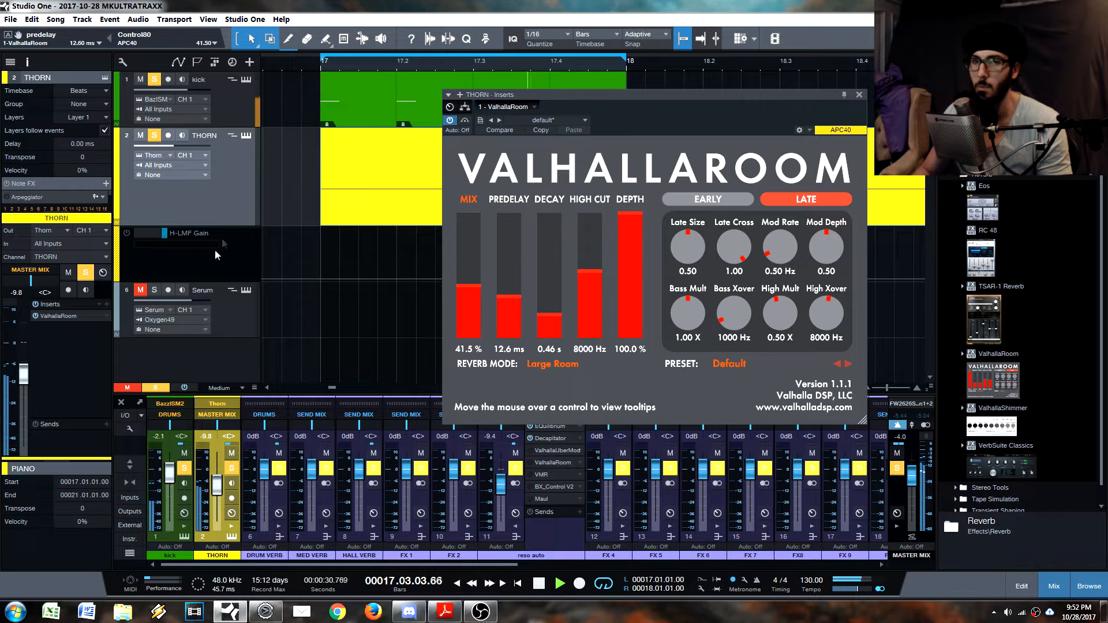
Step: Insert LFOTool after ValhallaRoom on THORN, set its LFO depth to 74 and close the plug-in window
click(106, 304)
key(l)
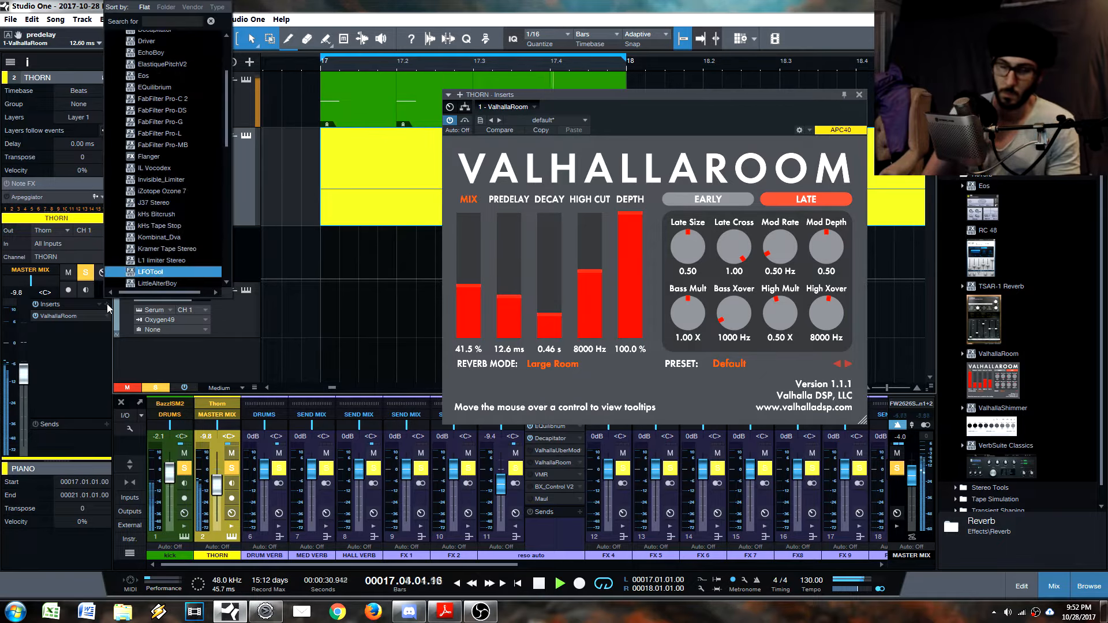
key(Return)
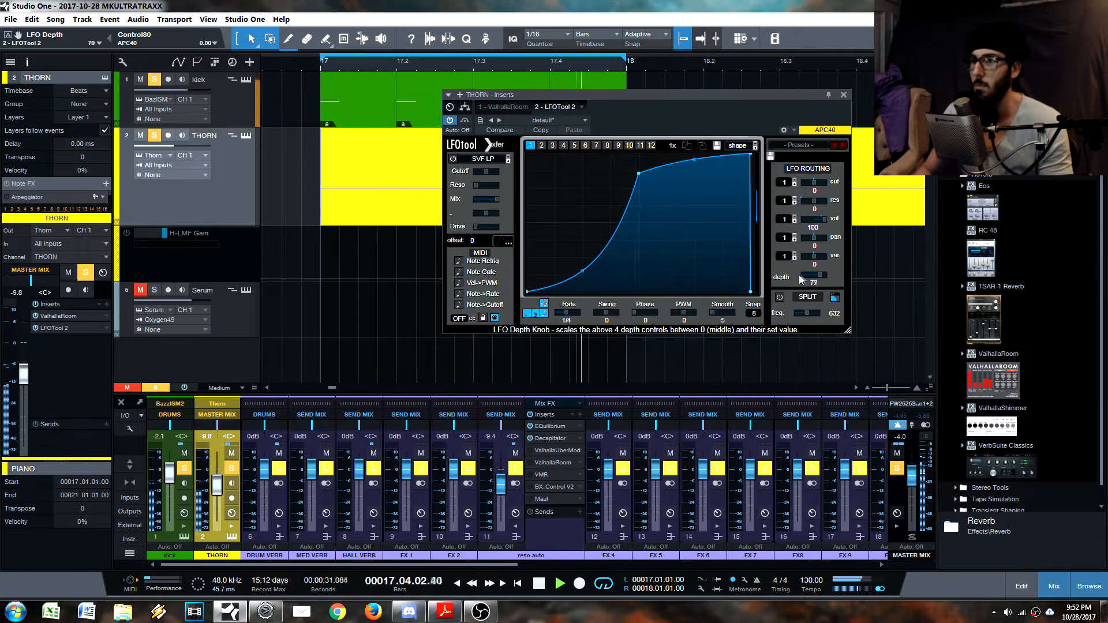
drag(822, 275, 796, 276)
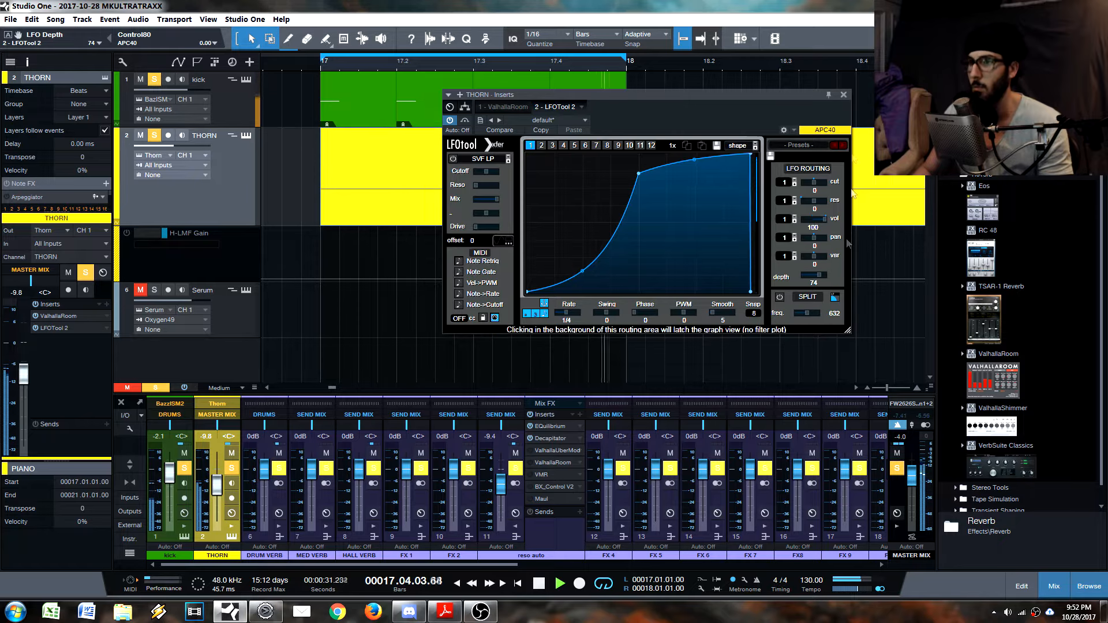
click(843, 97)
Step: Switch off LFOTool, and set THORN's ValhallaRoom decay to 0.35 s and predelay to 9 ms before stopping playback
click(58, 317)
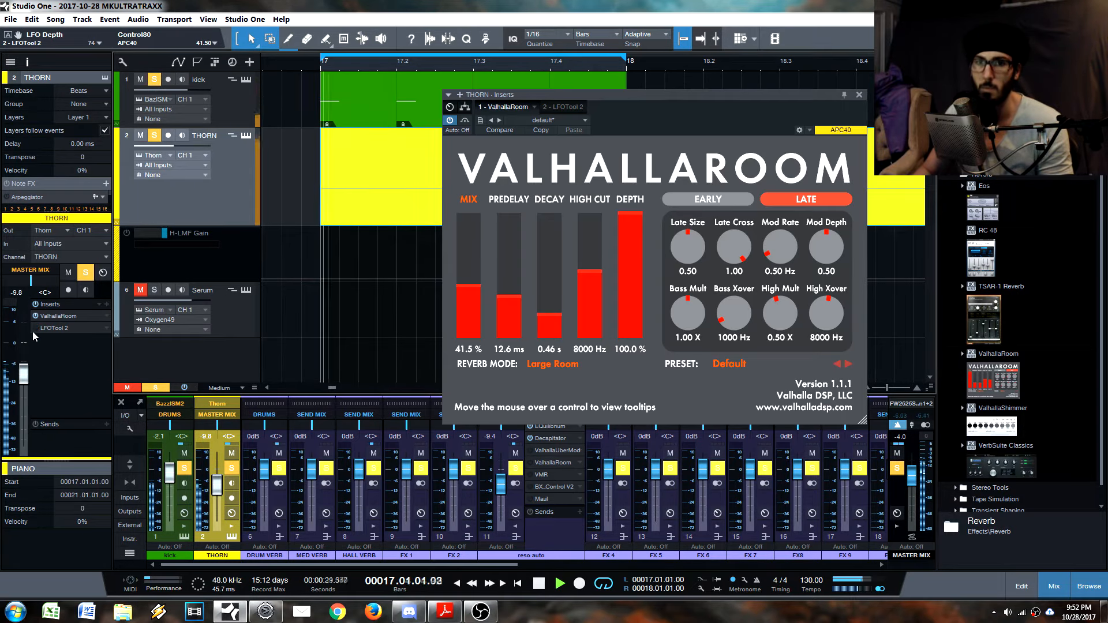
drag(548, 315, 510, 307)
drag(510, 310, 509, 300)
key(space)
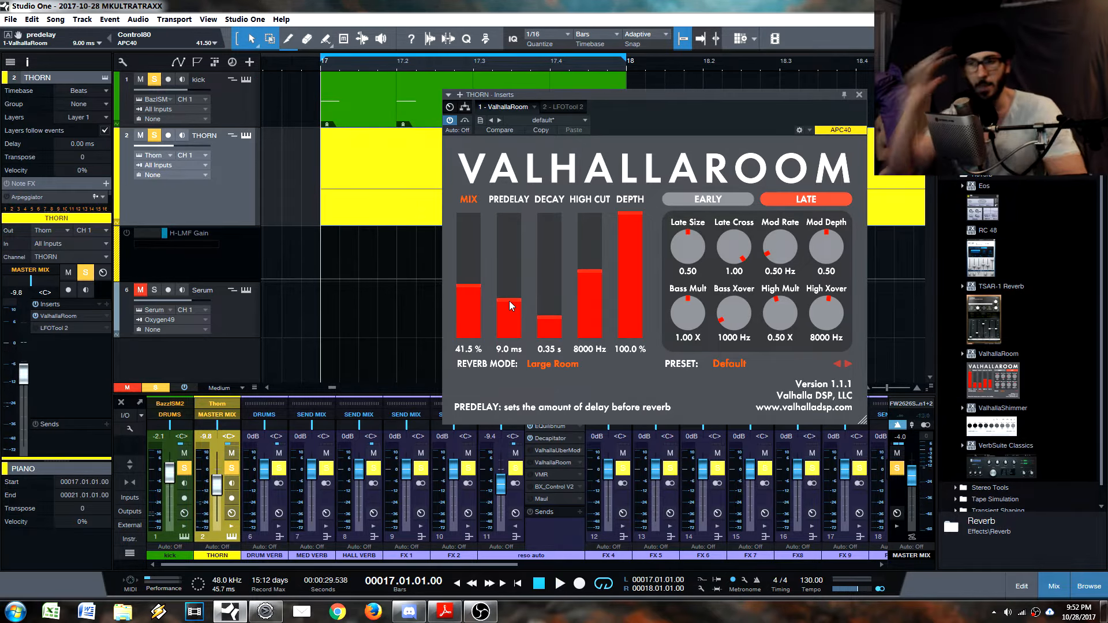
Step: Drop THORN's predelay to 0 ms, raise it to 11 ms and play both tracks
drag(514, 306, 514, 345)
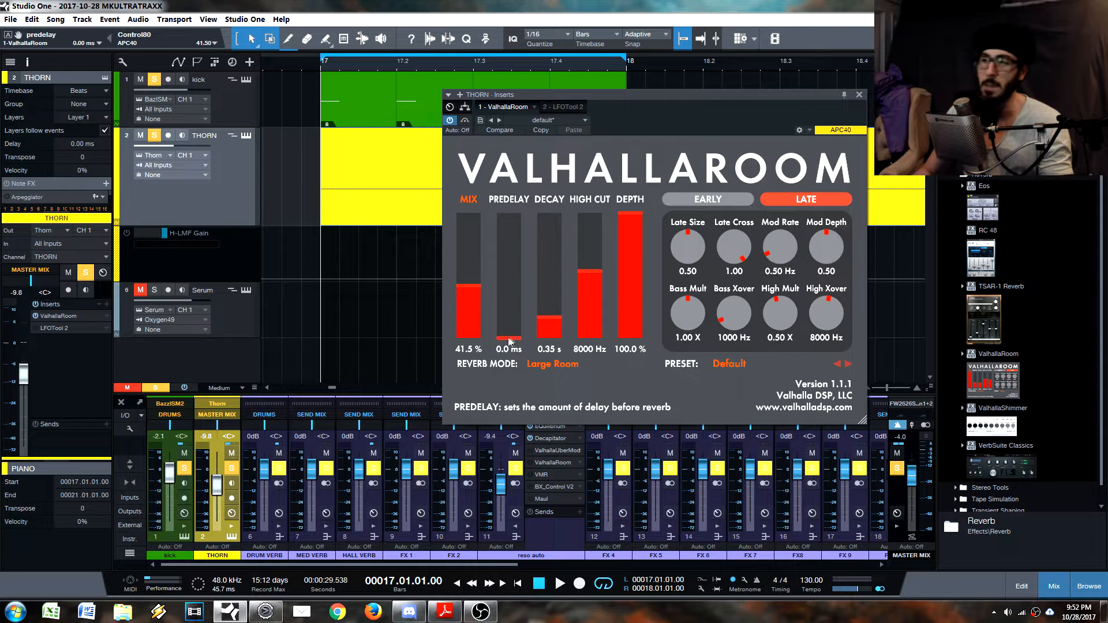
drag(509, 341, 516, 311)
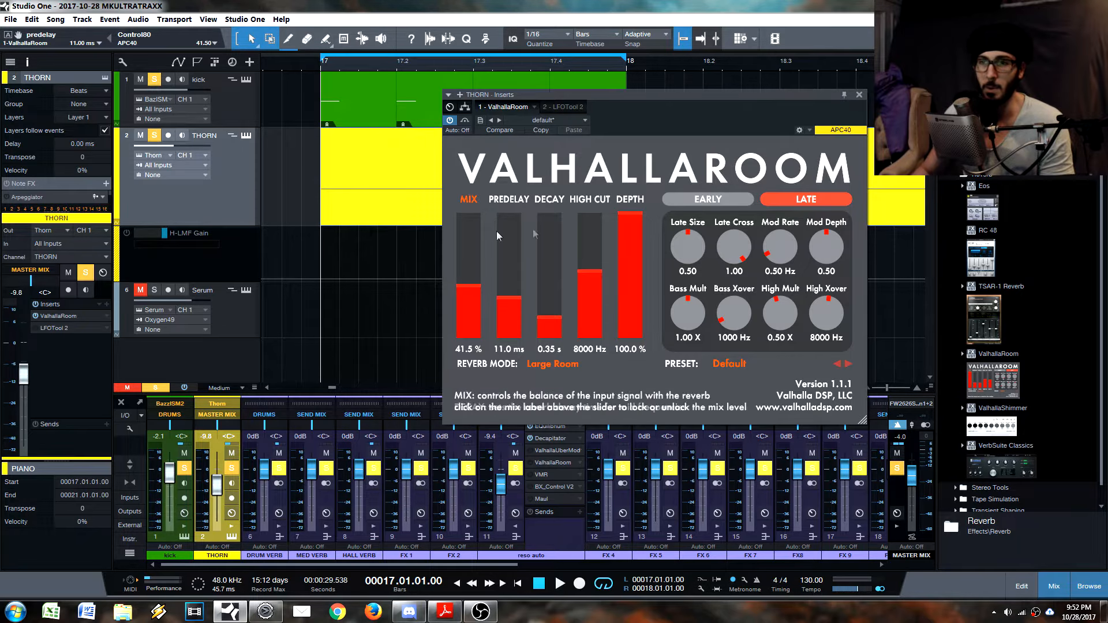
key(space)
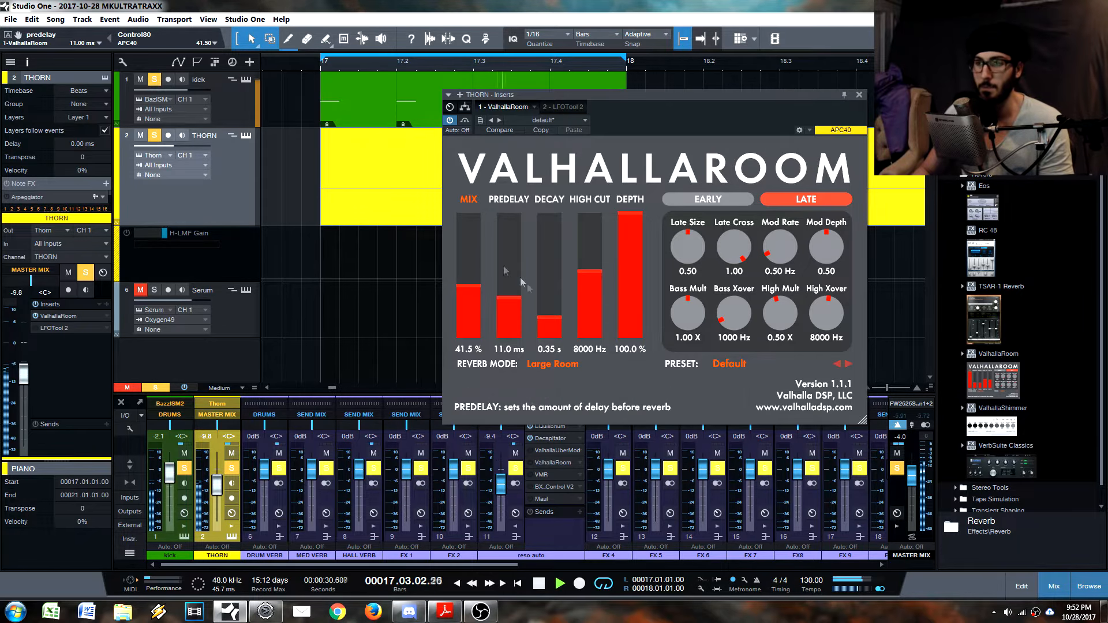
Step: Compare THORN's sound with ValhallaRoom bypassed and active, leaving it active and stopping playback
click(466, 121)
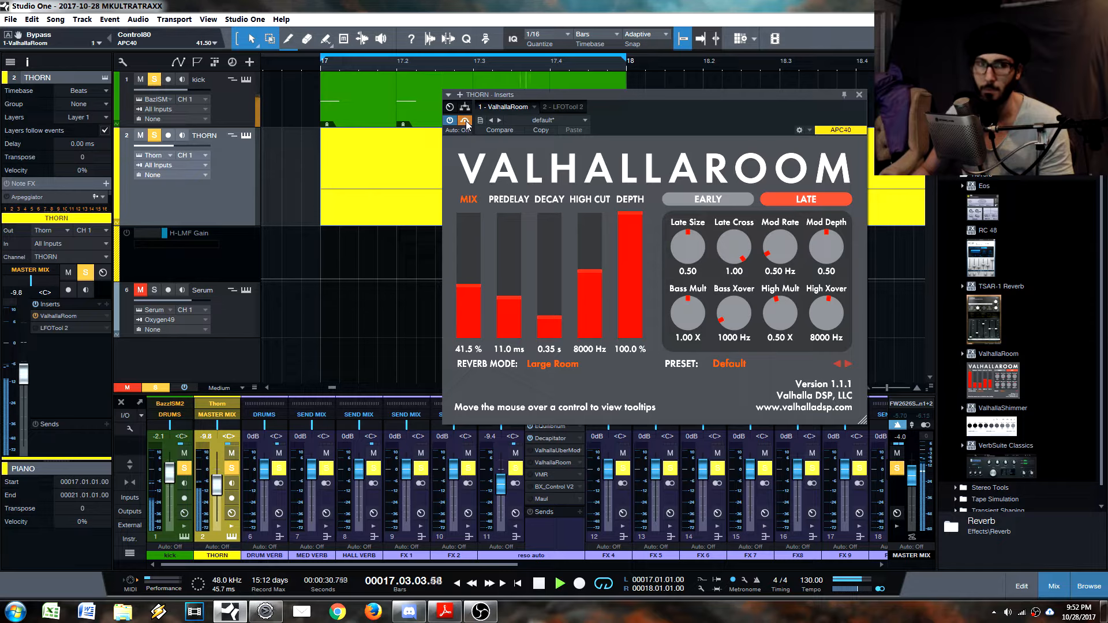
click(466, 120)
key(space)
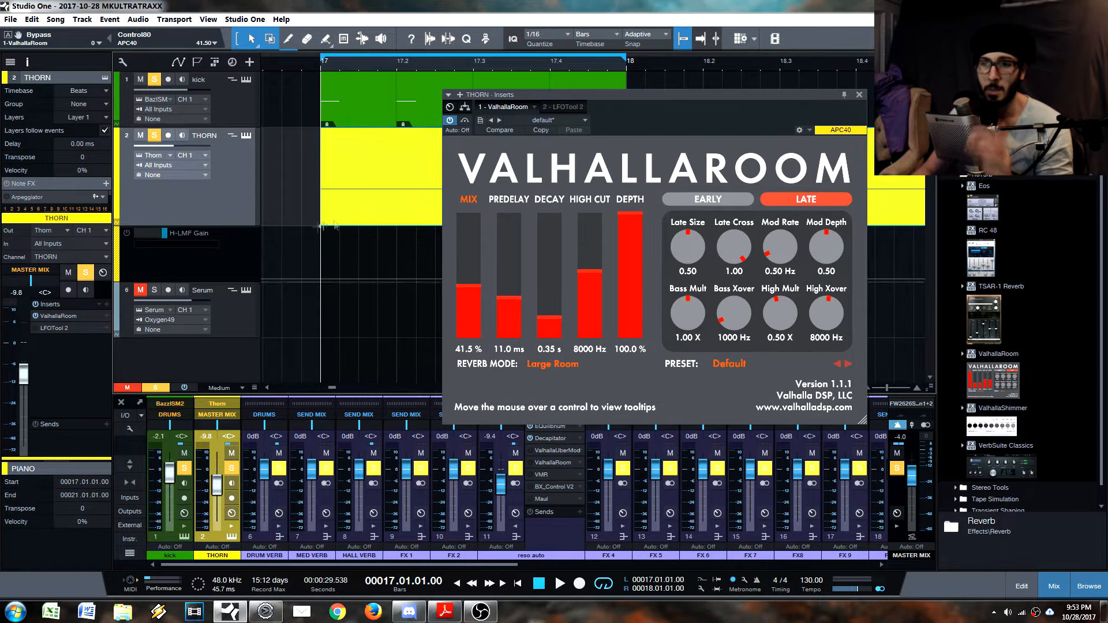
Step: Audition THORN's reverb with a 4 s decay, and shorten the decay to 1.99 s during playback
drag(542, 323, 549, 289)
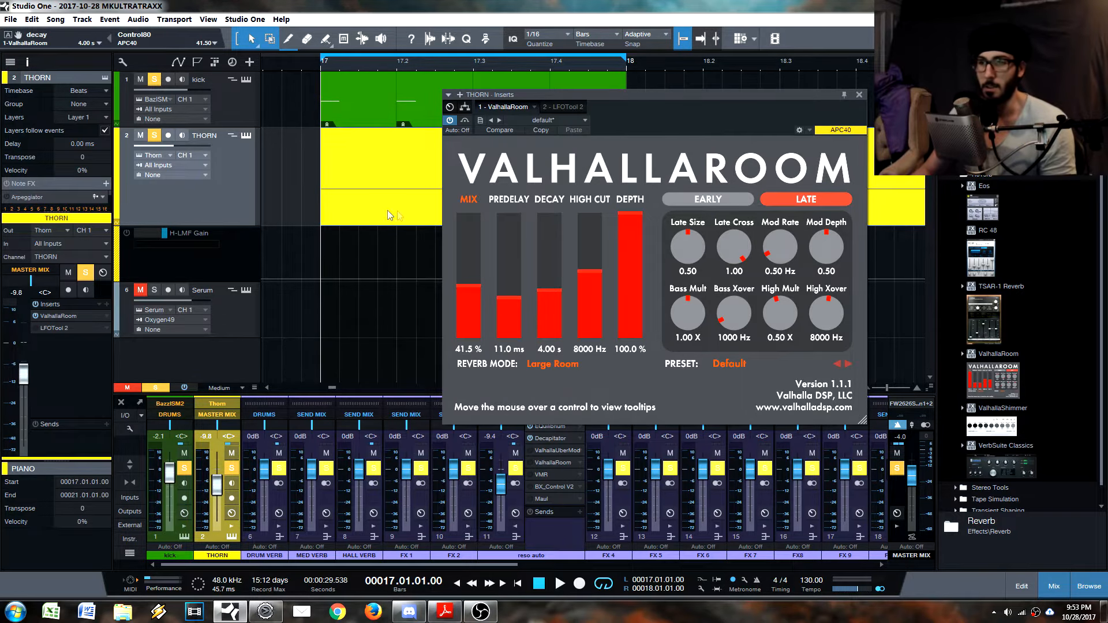
key(space)
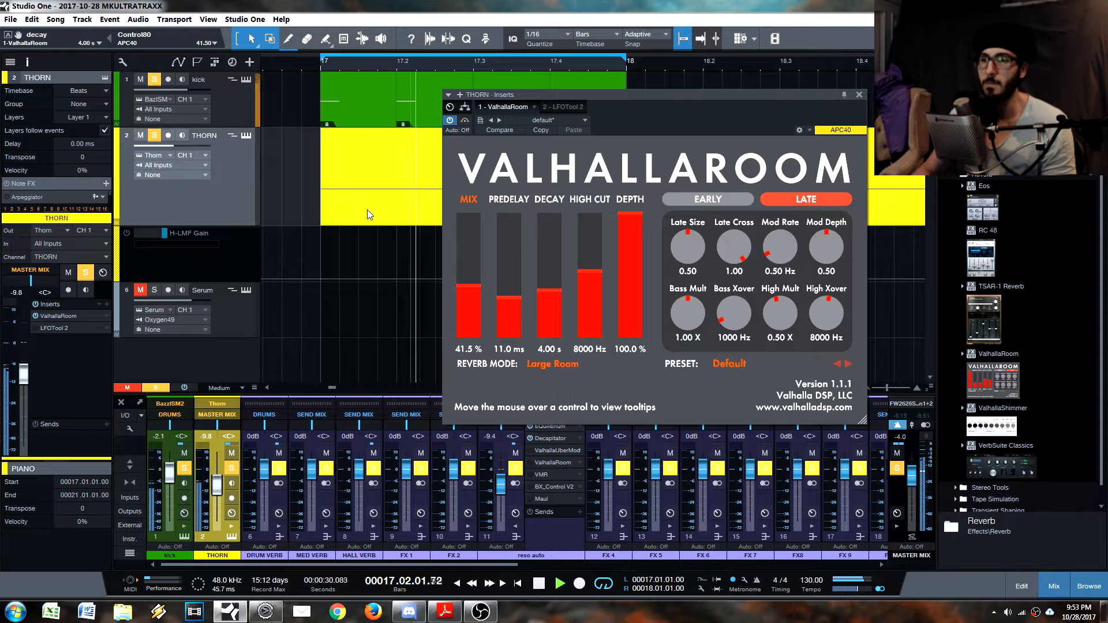
drag(551, 296, 552, 302)
key(space)
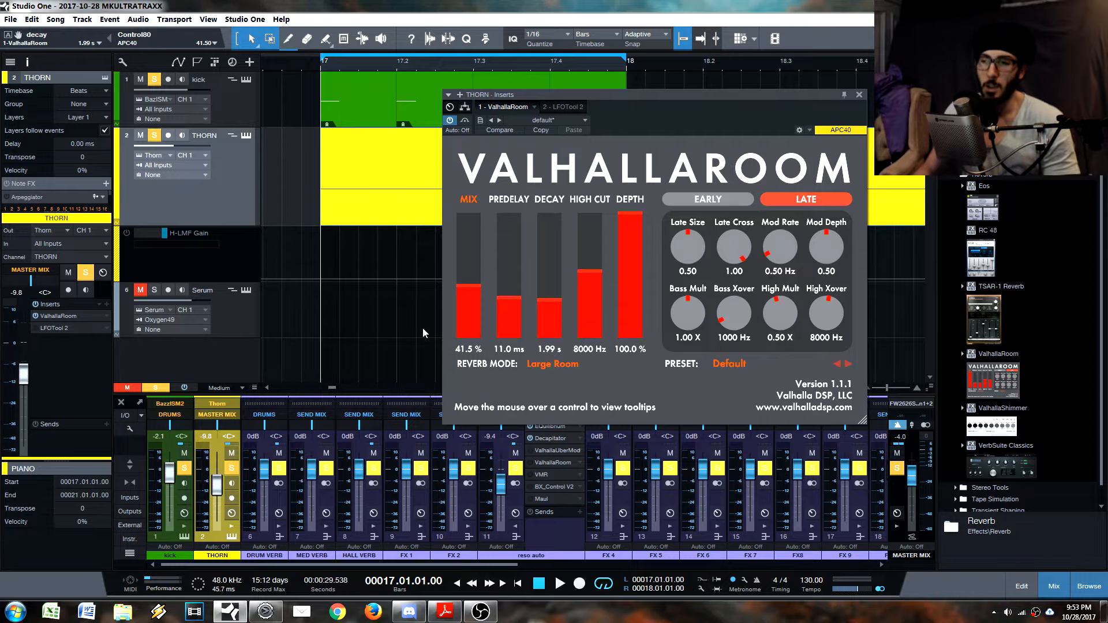
Step: Vary THORN's reverb decay through 2.75 s, 0.40 s and 0.43 s, finishing at 0.95 s
drag(550, 299, 552, 295)
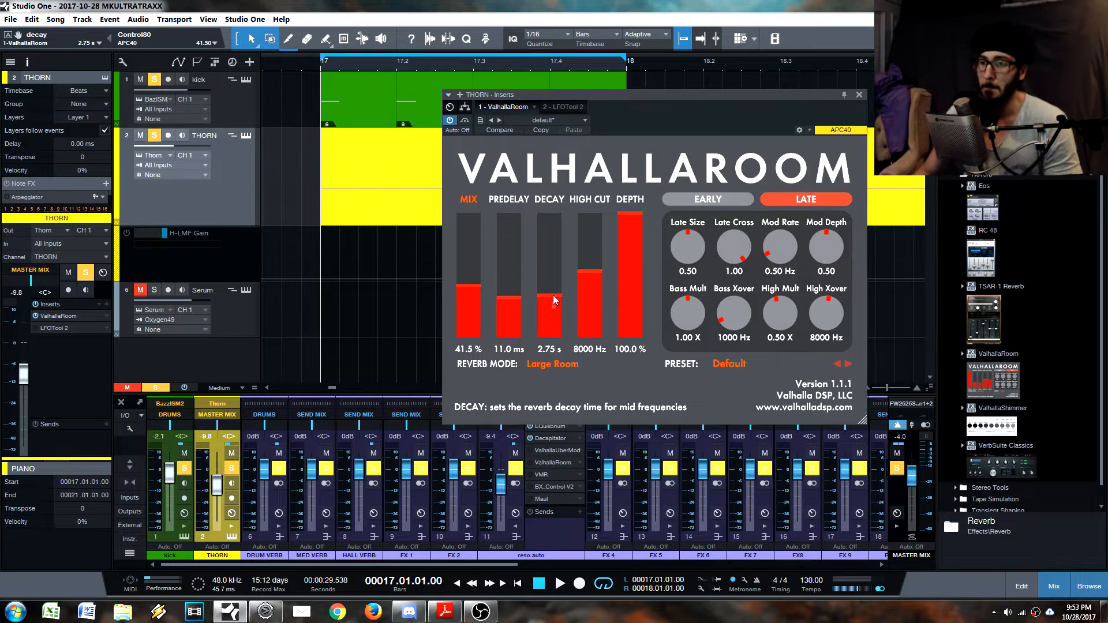
drag(549, 296, 550, 303)
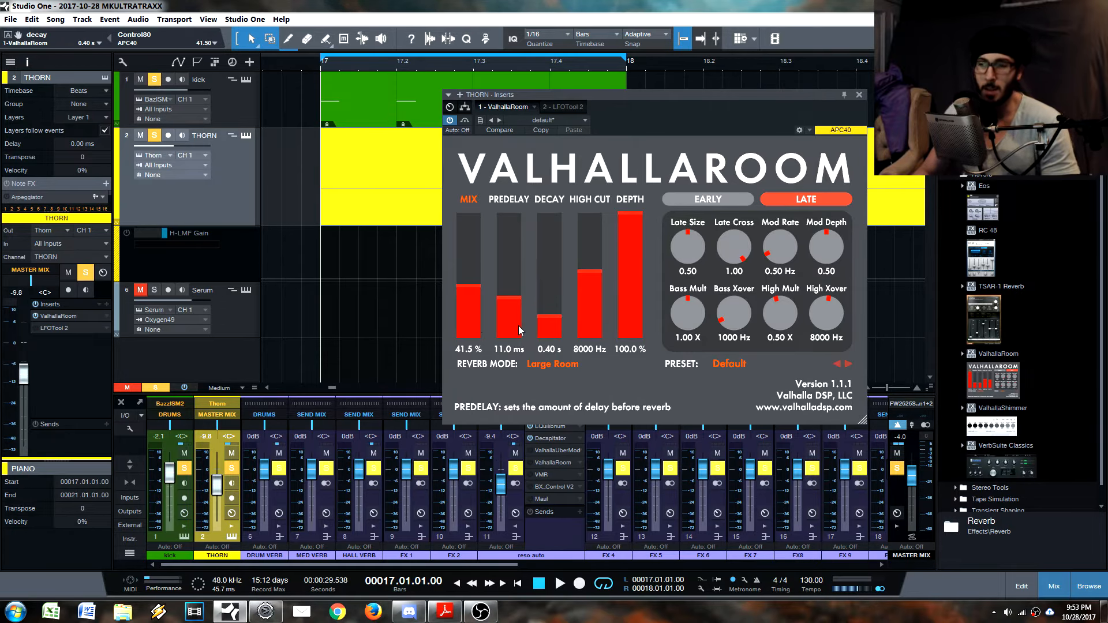
mouse_move(553, 319)
mouse_down()
mouse_move(558, 301)
mouse_move(554, 319)
mouse_up()
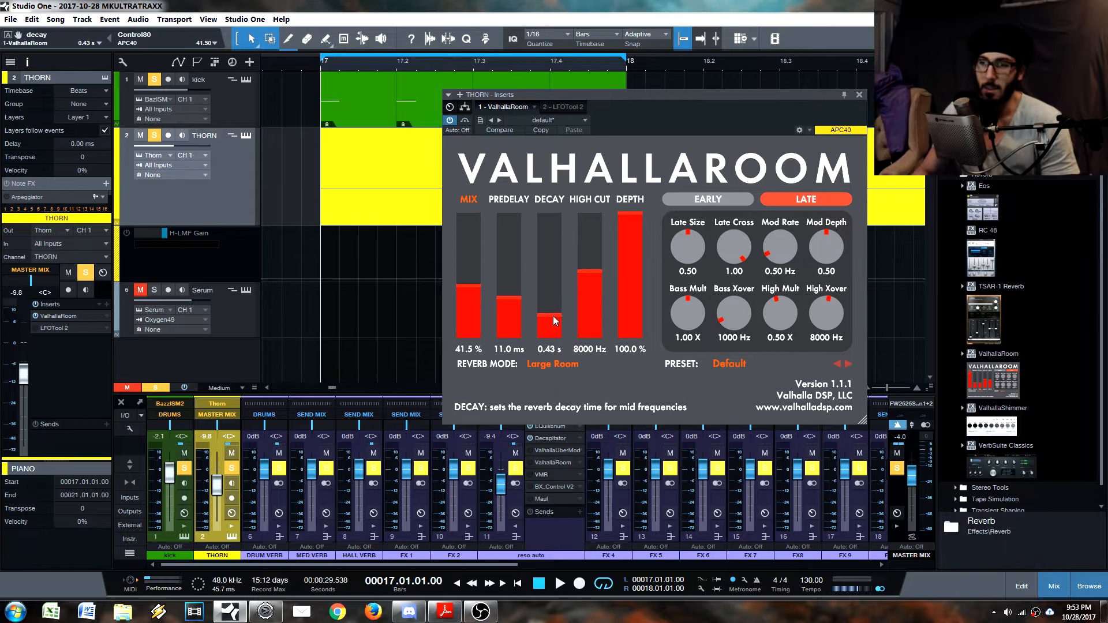
click(106, 425)
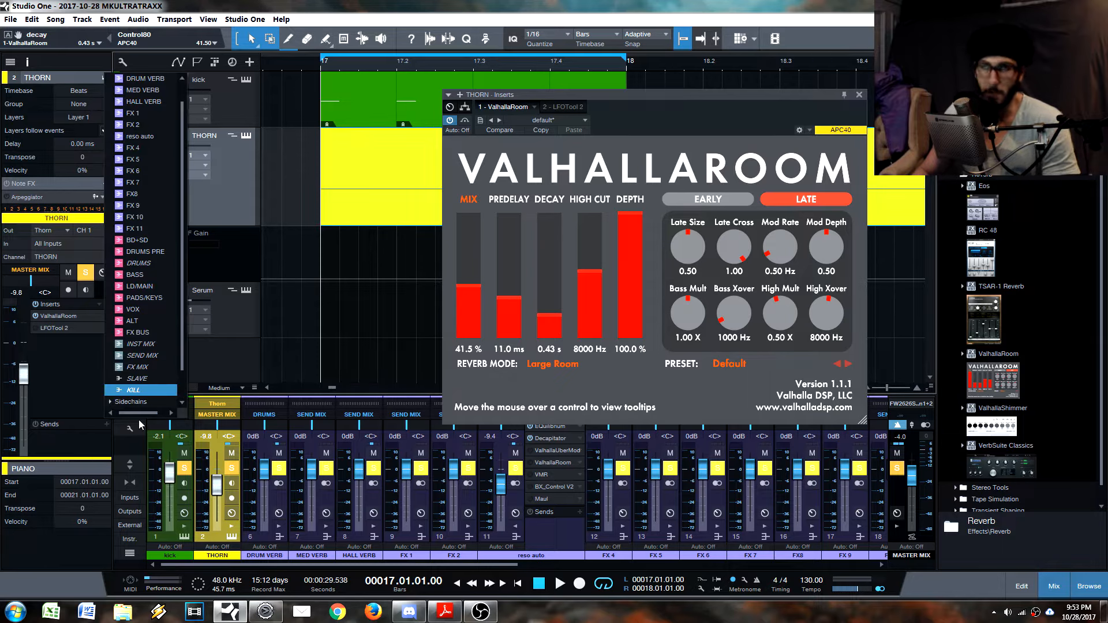
click(501, 391)
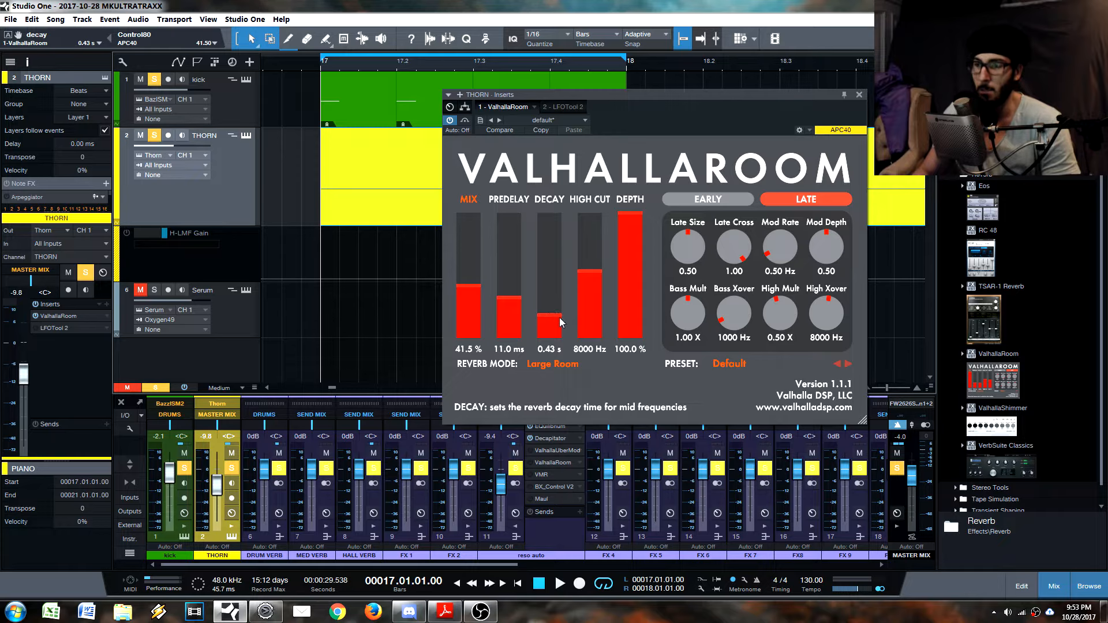
drag(559, 316, 552, 308)
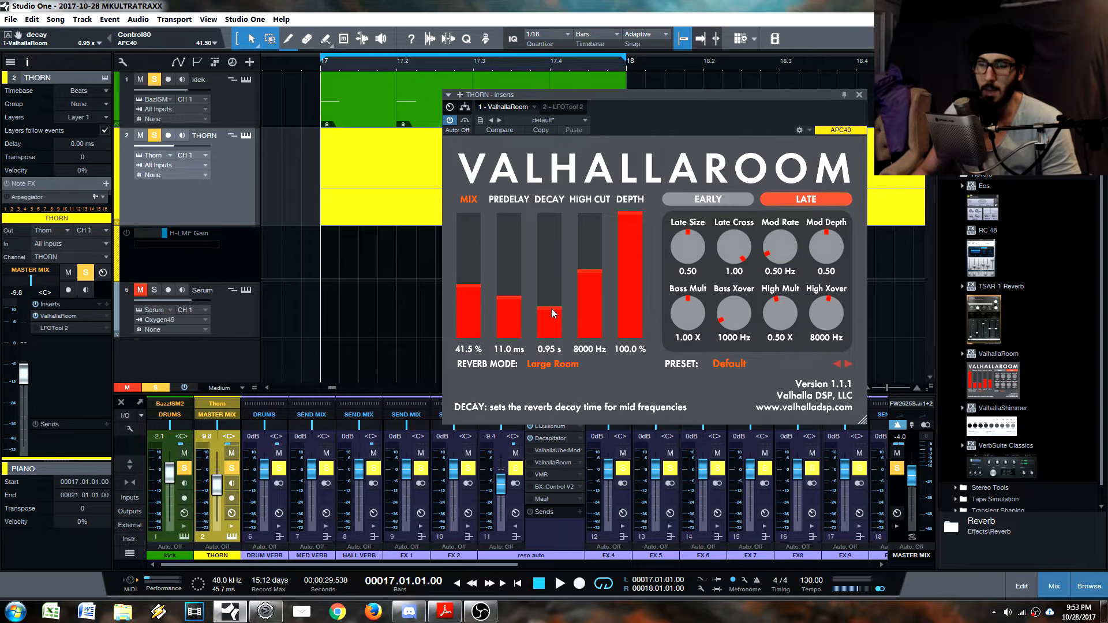
Step: Play both tracks, shorten THORN's reverb decay to 0.43 s during playback, and stop after listening
key(space)
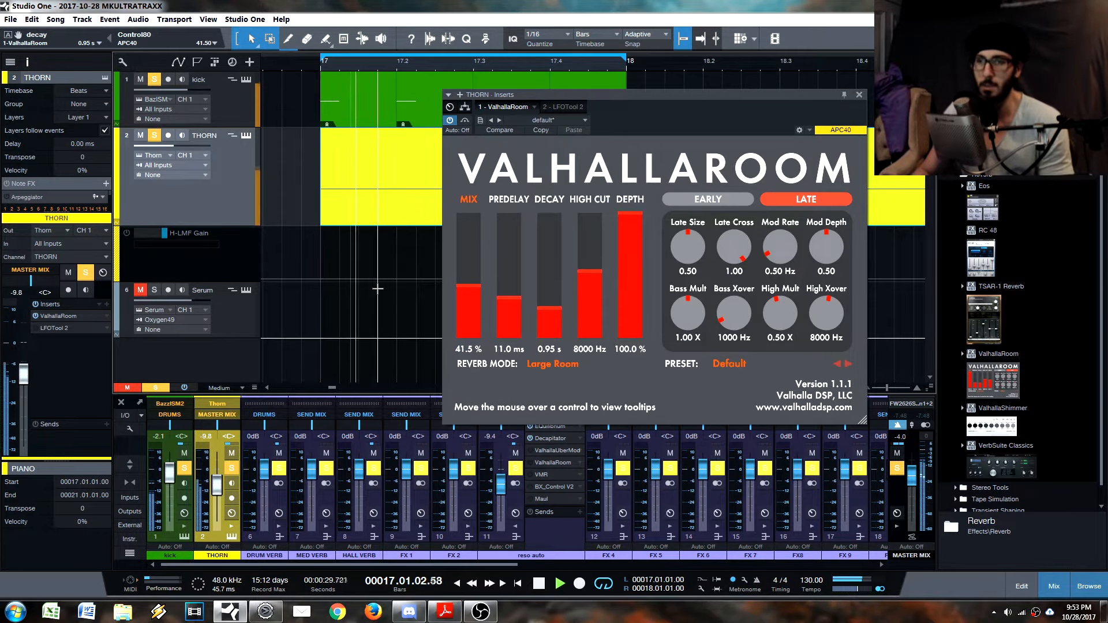
click(549, 317)
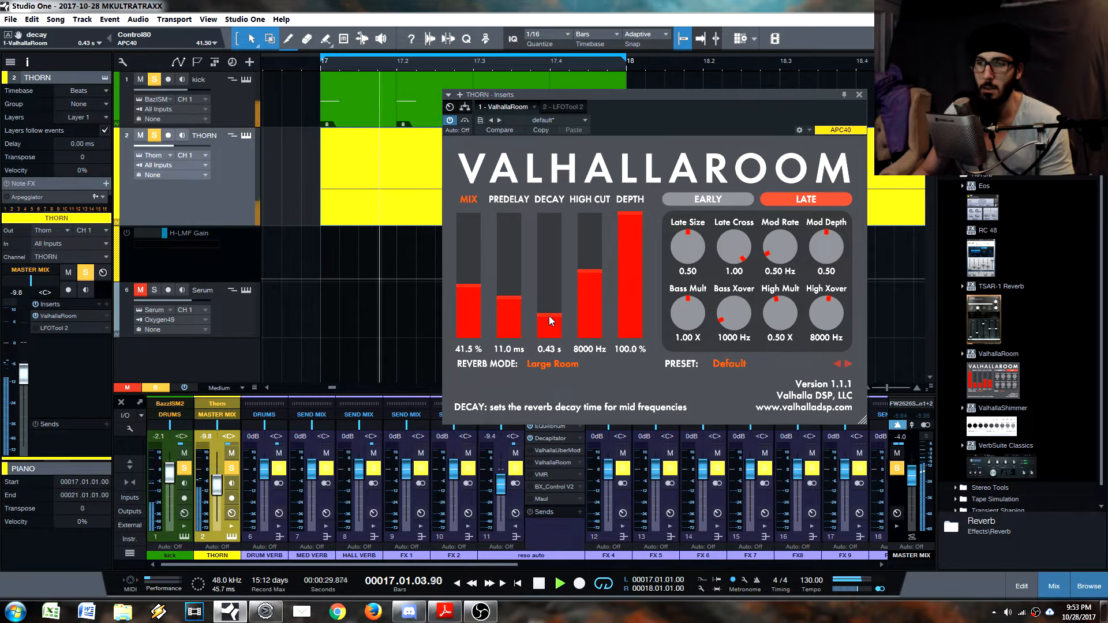
mouse_move(549, 316)
mouse_down()
mouse_move(548, 304)
mouse_move(549, 316)
mouse_up()
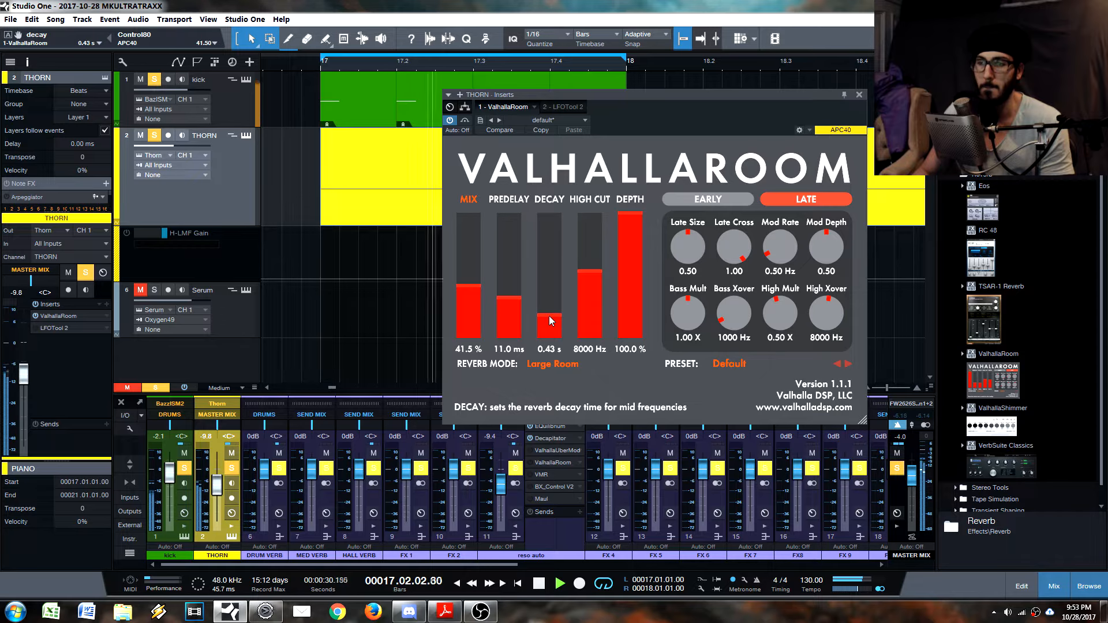
key(space)
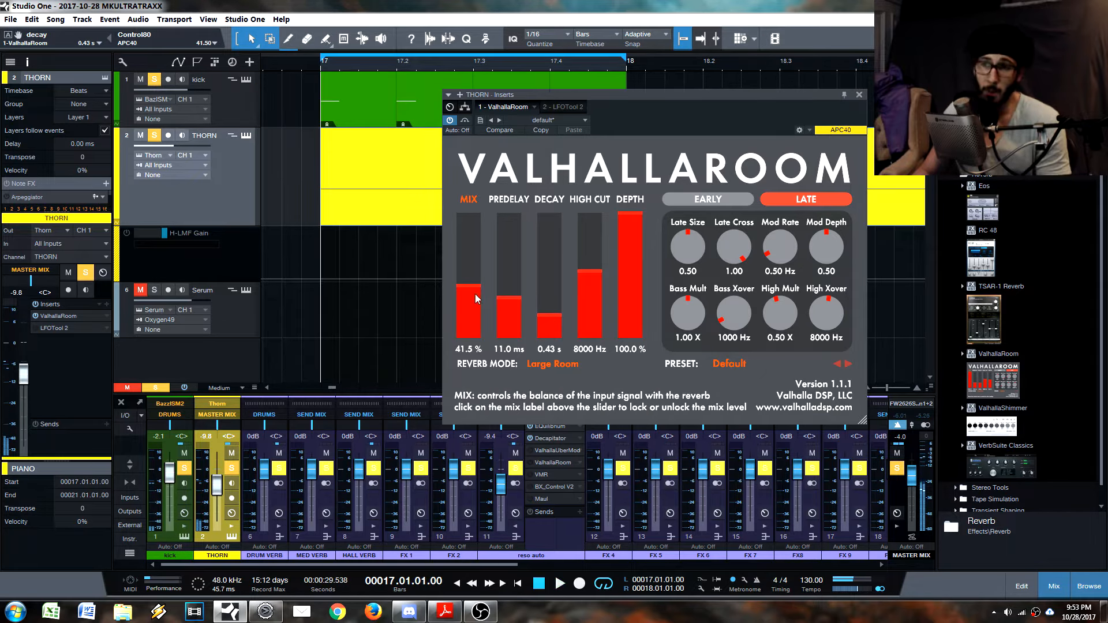
Step: Lower THORN's reverb mix to 11.1 % during playback and audition it with the kick
key(space)
drag(476, 298, 476, 330)
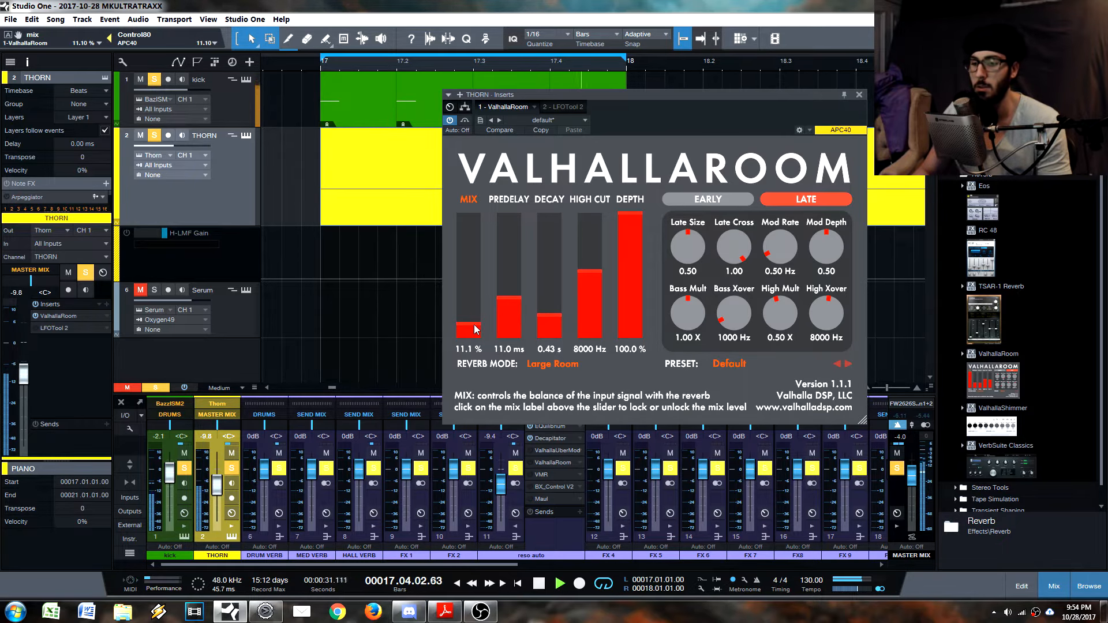
key(space)
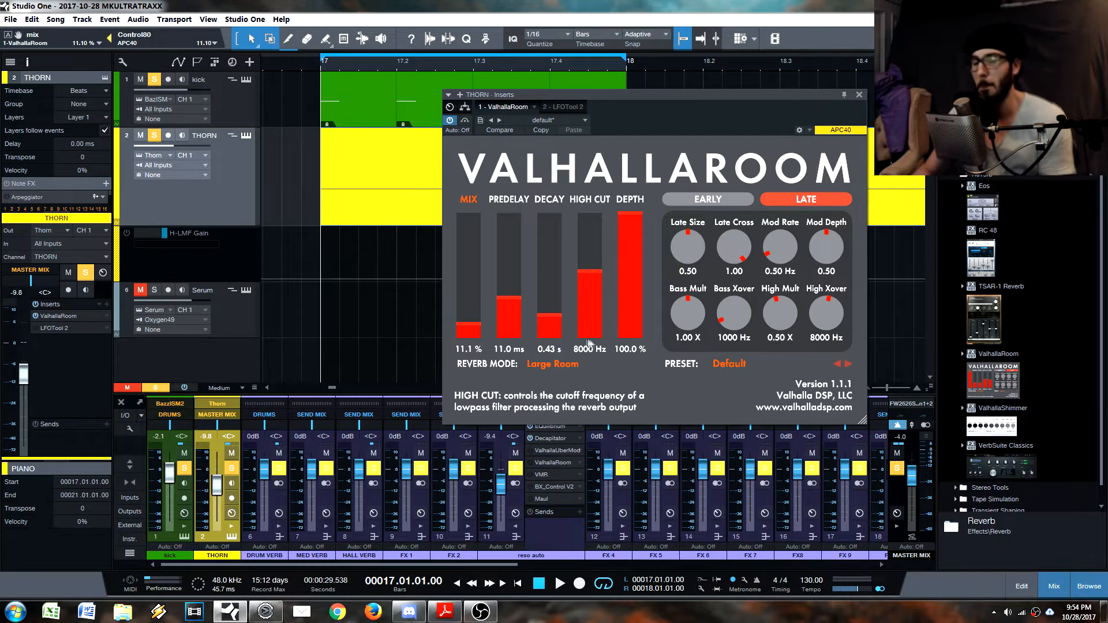
key(space)
key(space)
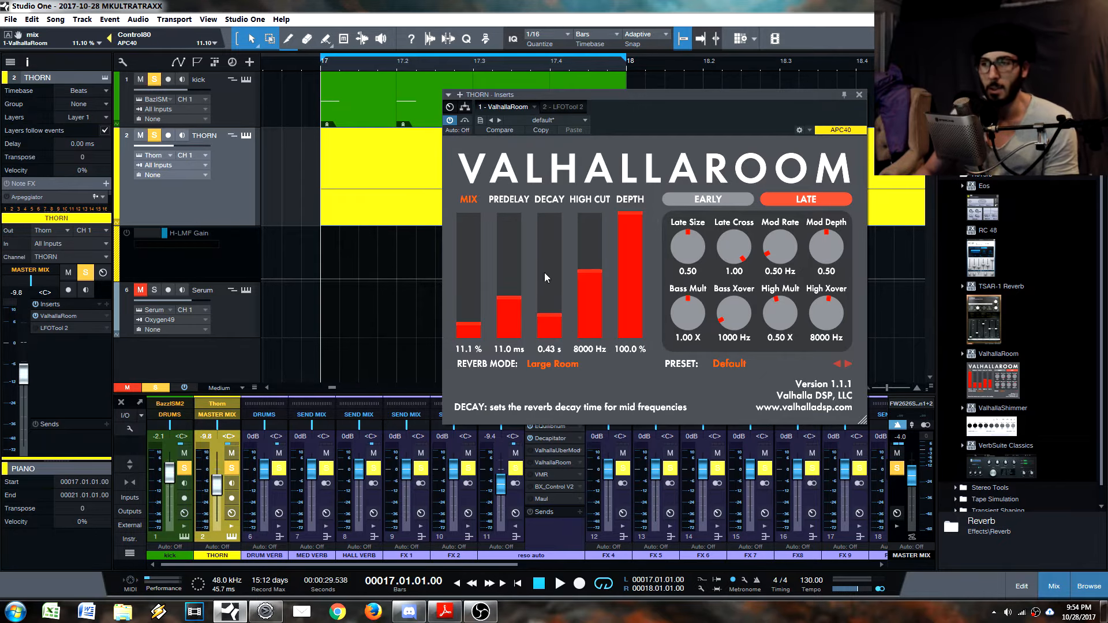
Step: Take the kick and THORN tracks out of solo, leaving THORN unmuted
click(152, 137)
click(139, 134)
click(154, 79)
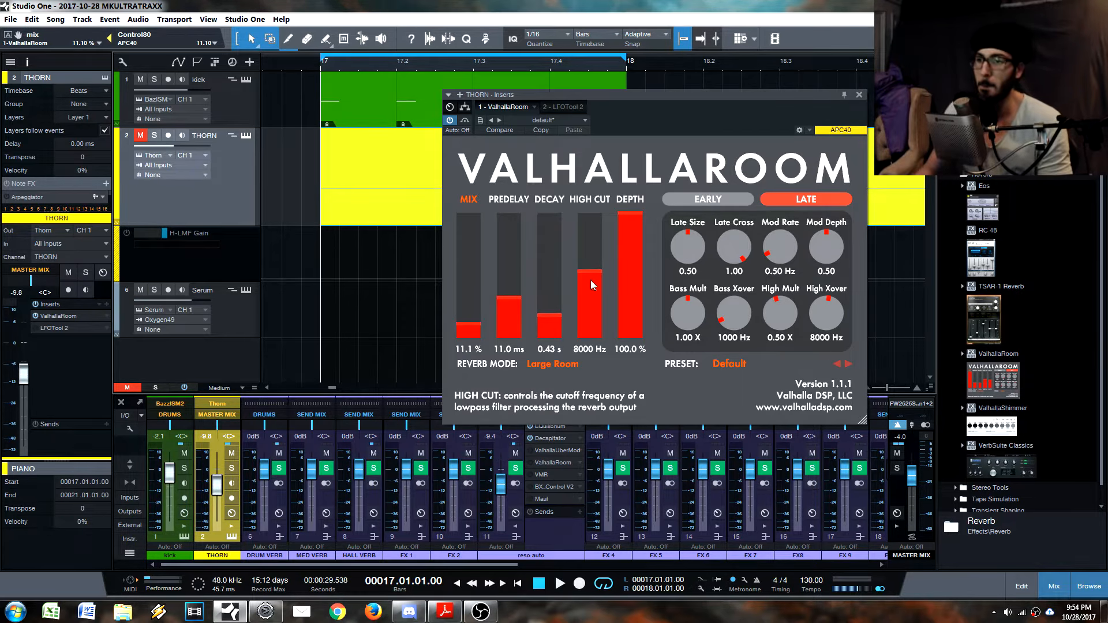
click(141, 136)
Step: Audition THORN's reverb high cut at 3670 Hz, 10950 Hz and 3740 Hz, leaving it at 3740 Hz and stopping playback
key(space)
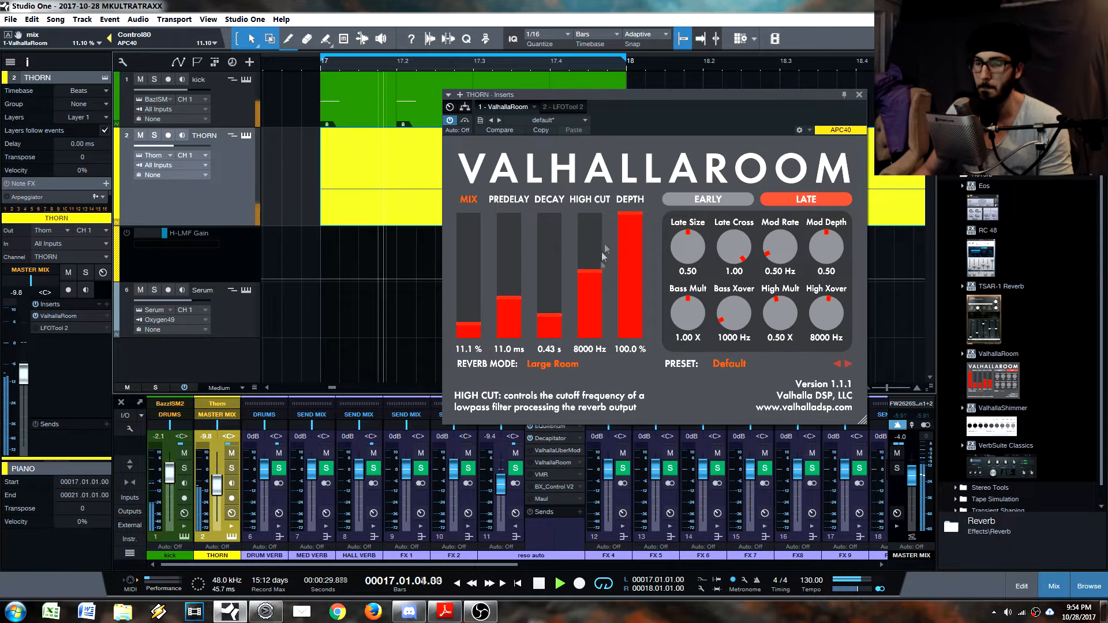
drag(590, 275, 596, 312)
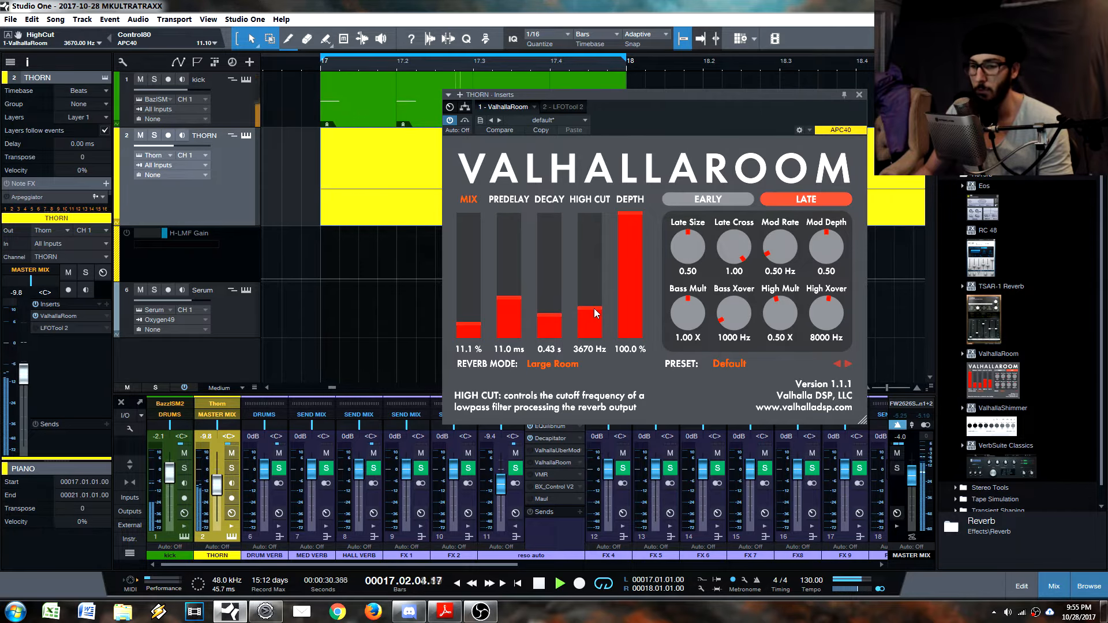
drag(593, 308, 594, 247)
key(space)
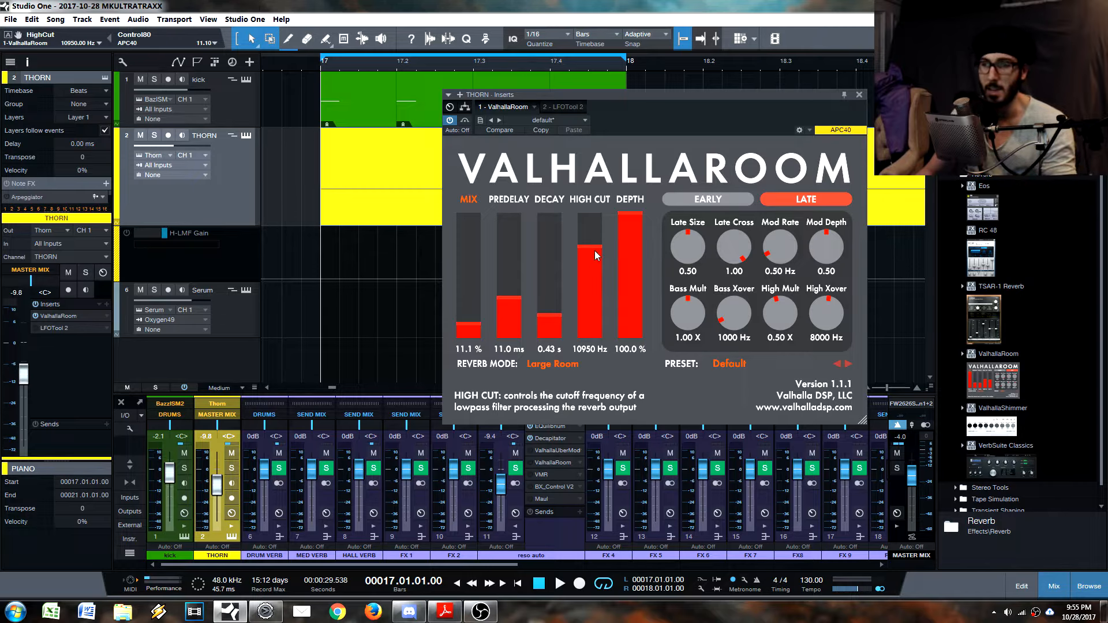
drag(595, 252, 589, 307)
key(space)
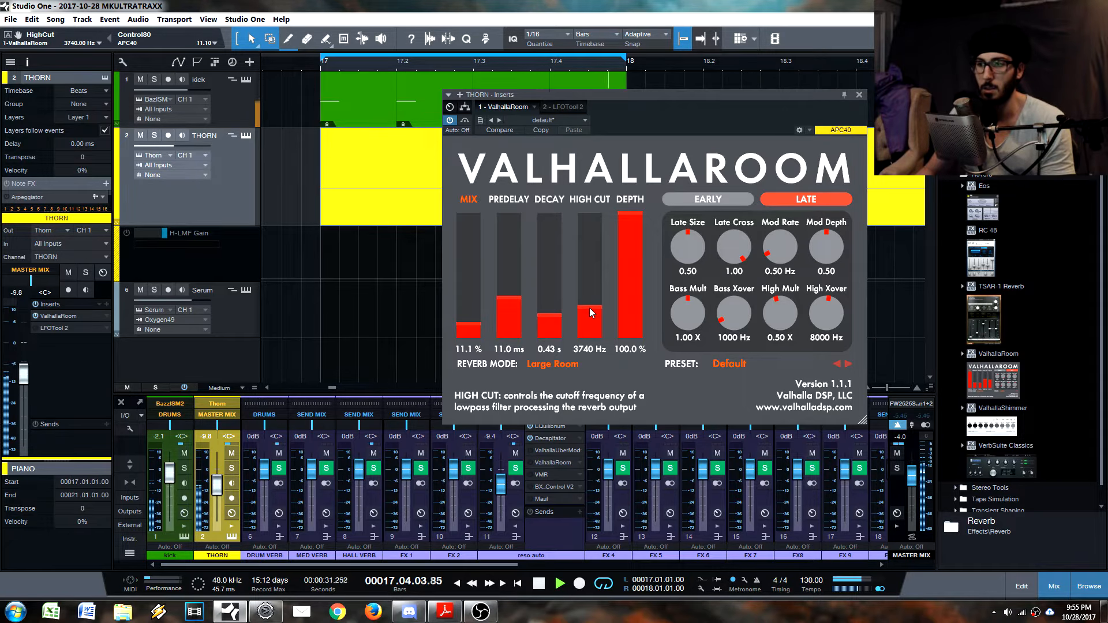
key(space)
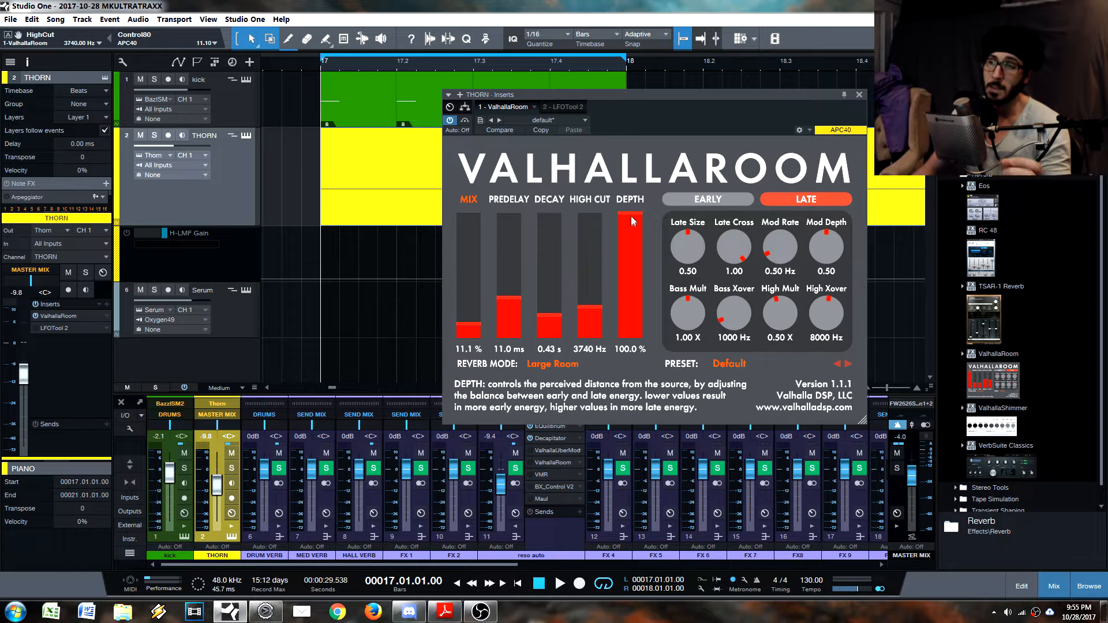
Step: Lower THORN's reverb depth to 0 %, show the early reverb settings, and return the depth to 100 %
drag(631, 217, 634, 210)
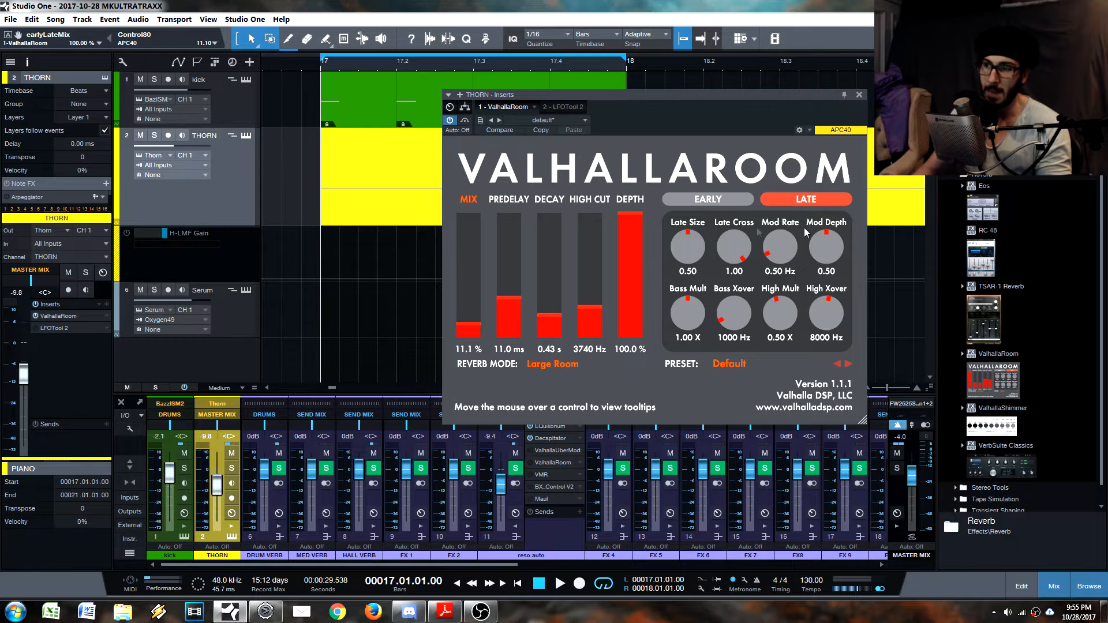
drag(629, 222, 637, 359)
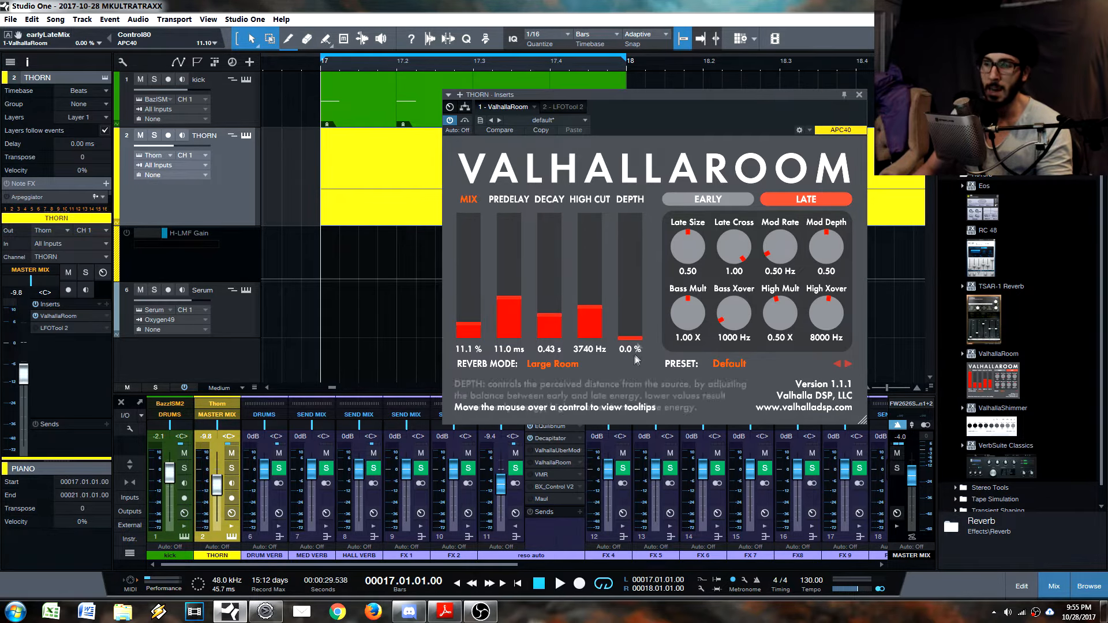
click(707, 199)
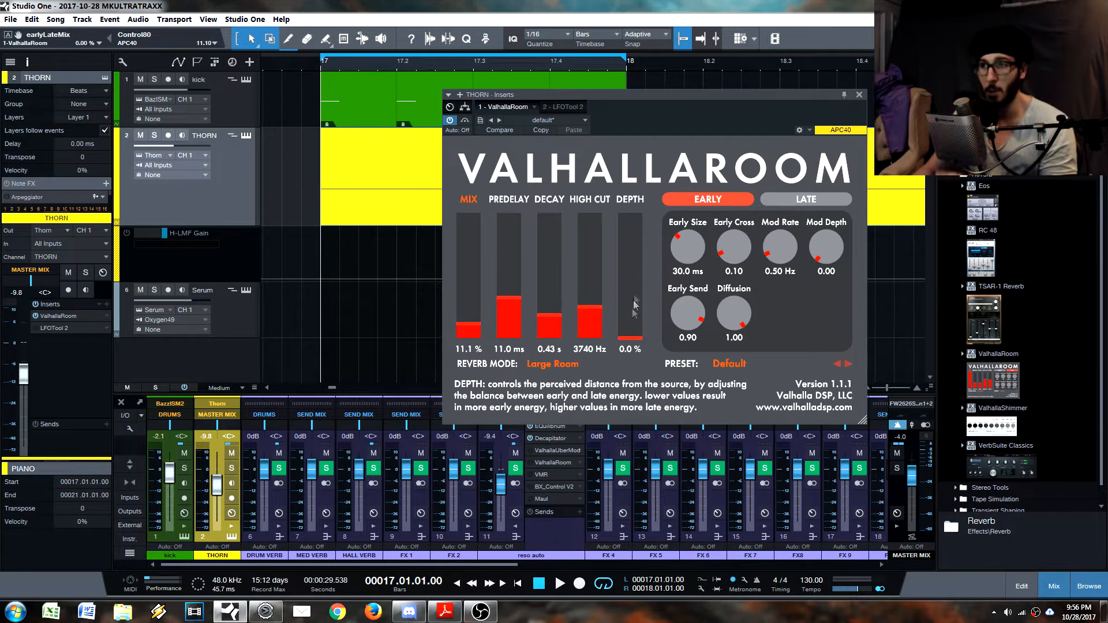
drag(635, 306, 637, 346)
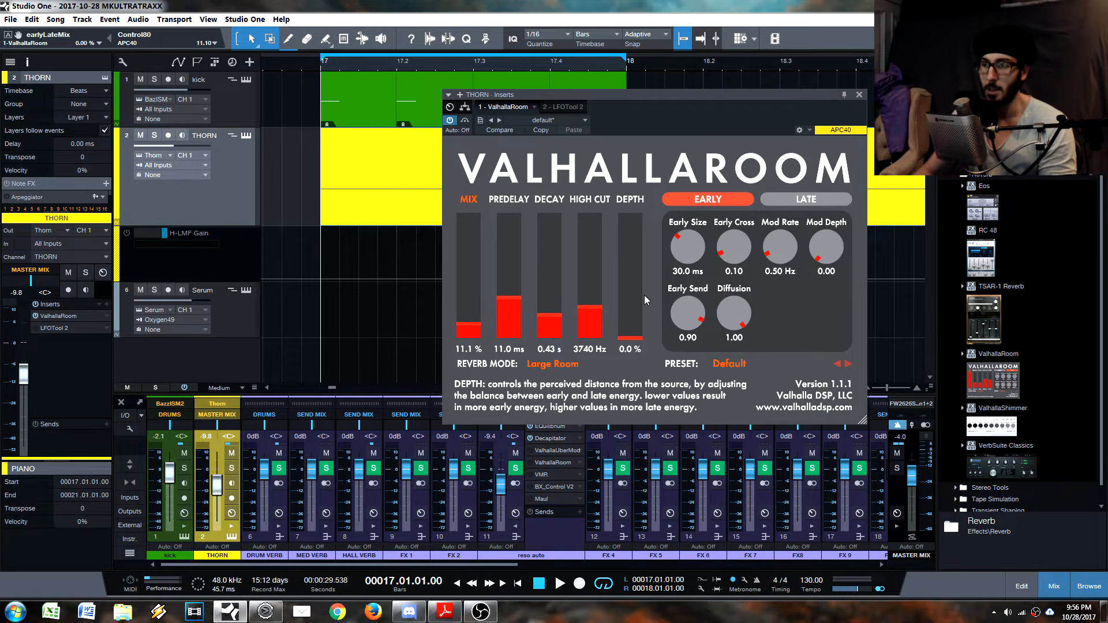
drag(631, 327, 633, 347)
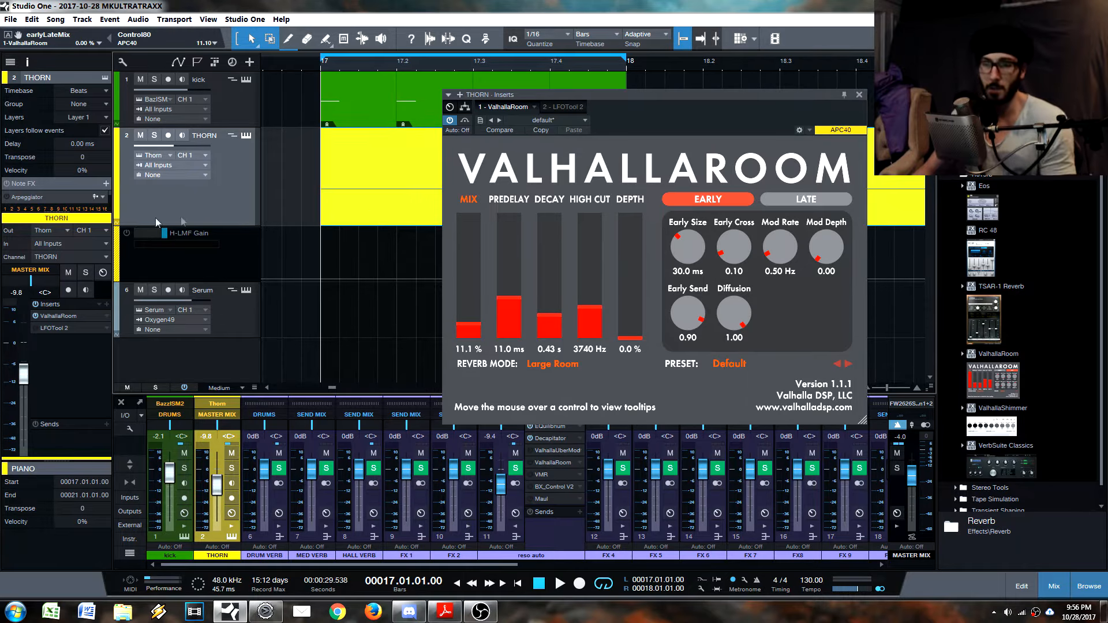
drag(630, 329, 631, 225)
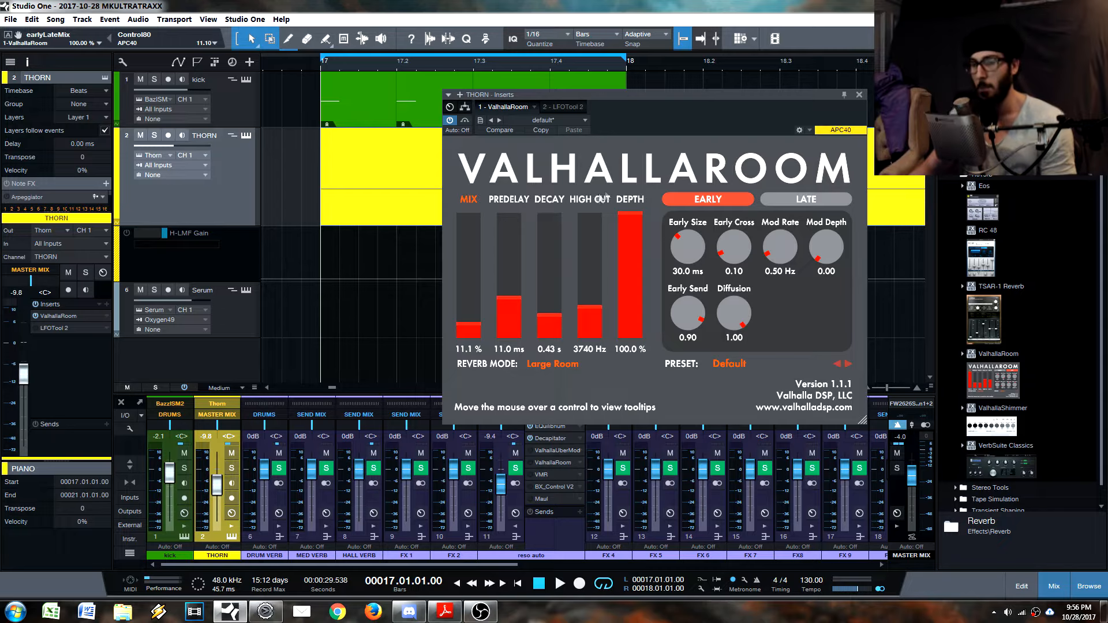
Step: Play both tracks and drop THORN's reverb depth from full to 0 % during playback, stopping after the comparison
key(space)
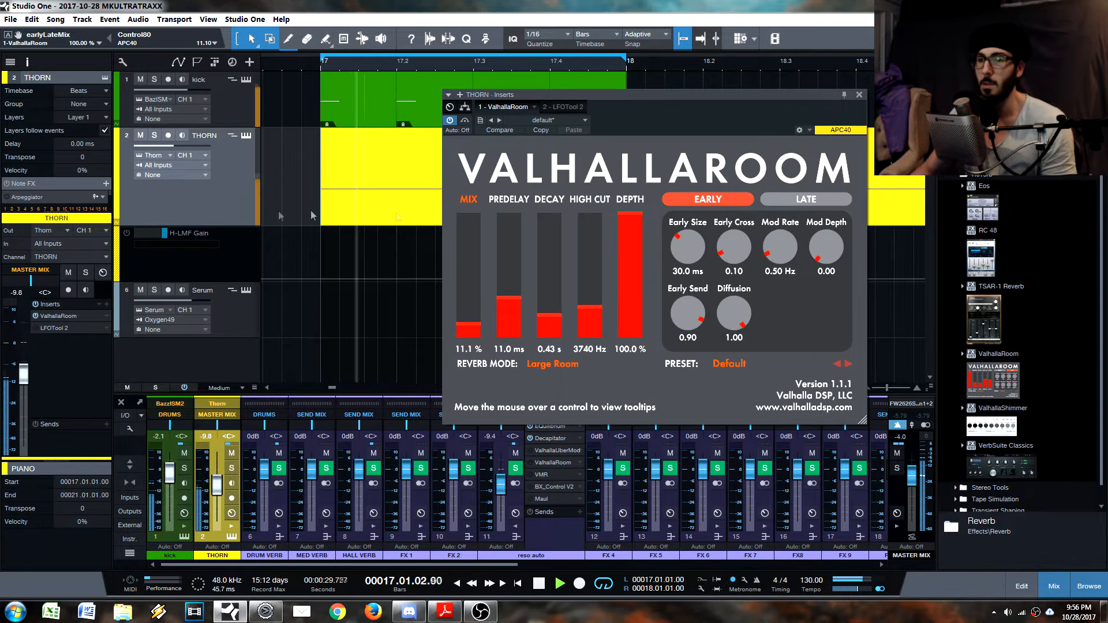
drag(636, 214, 633, 344)
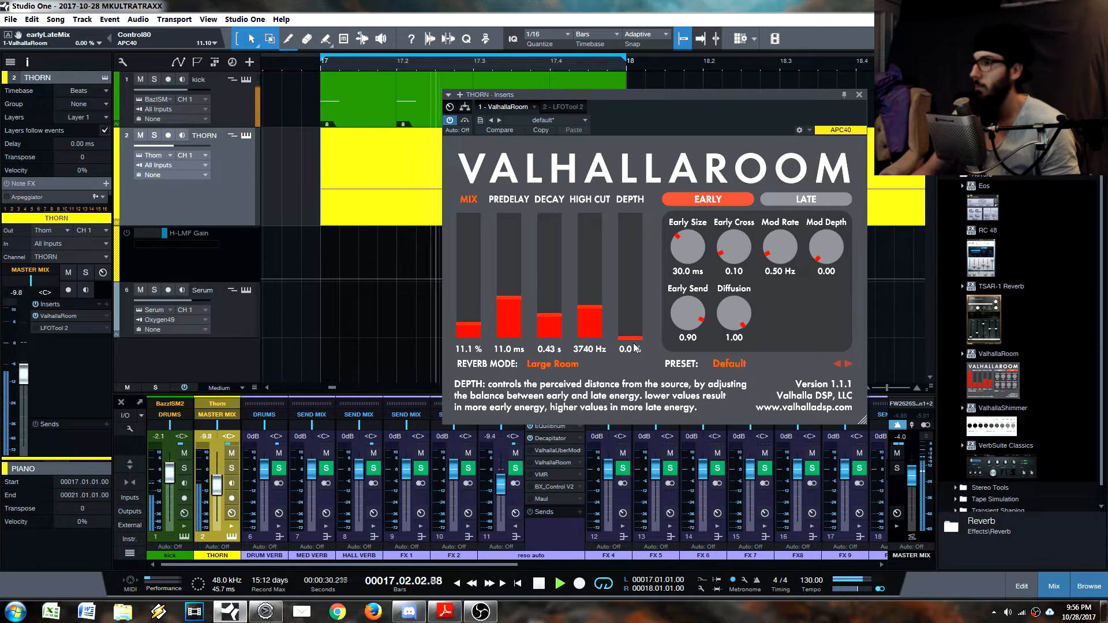
key(space)
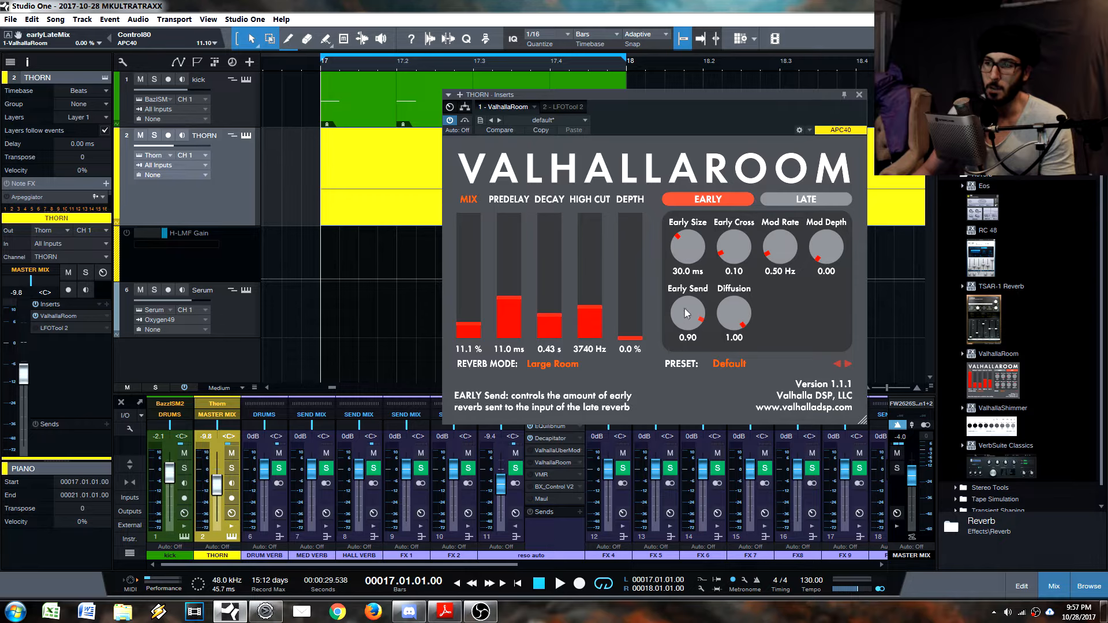
Step: Set THORN's early send and early diffusion both to 0.00
drag(686, 313, 693, 355)
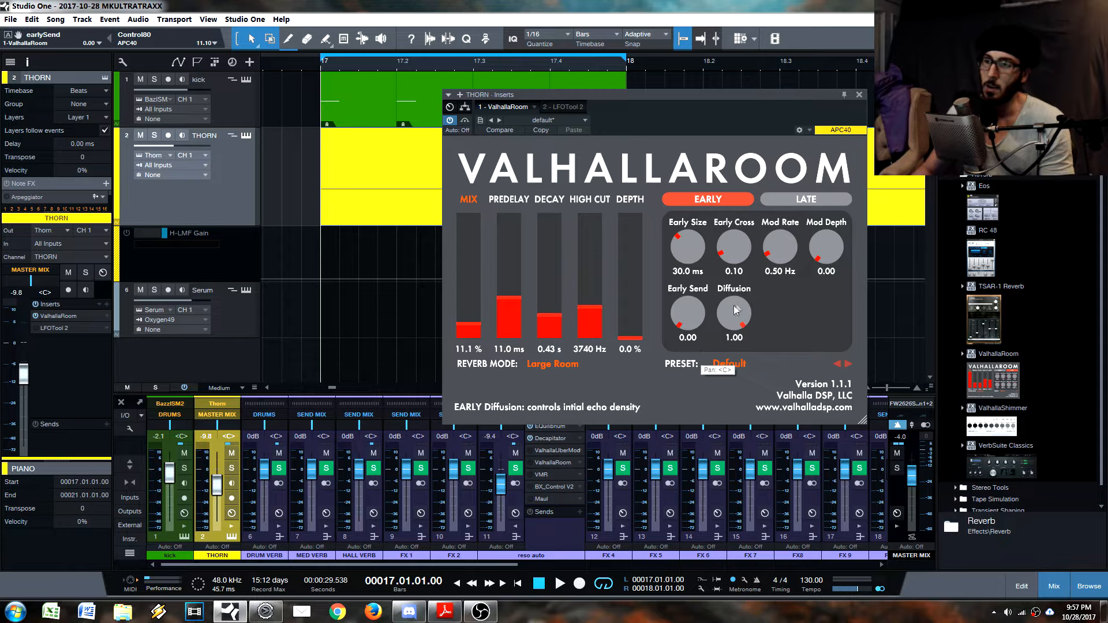
drag(735, 311, 737, 346)
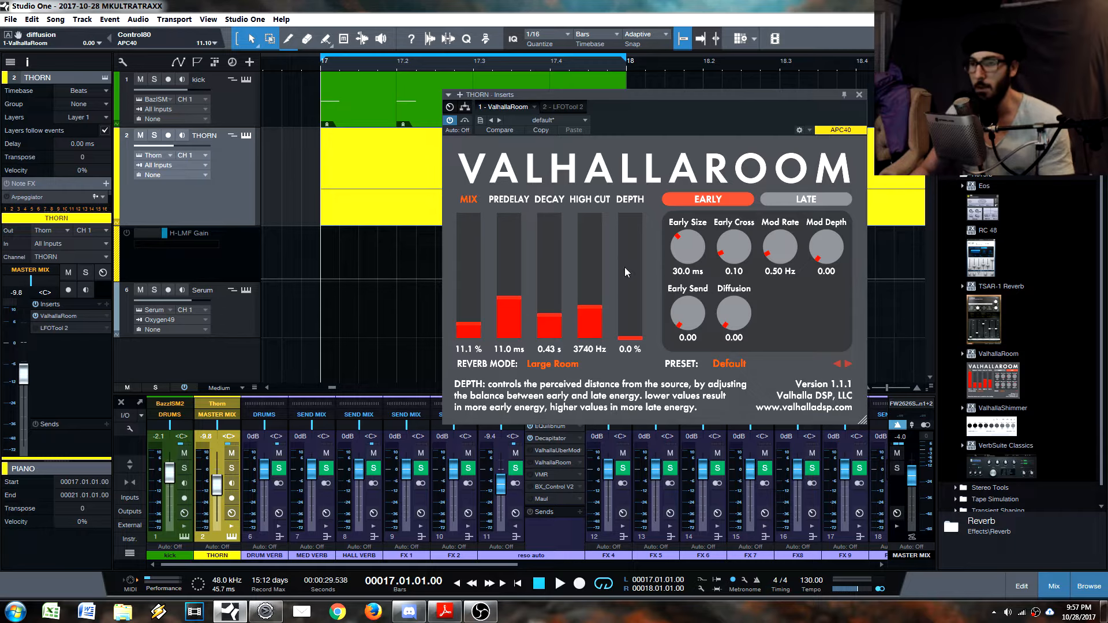
Step: Solo THORN and set its reverb mix to 100 % and early diffusion to 1.00
click(154, 136)
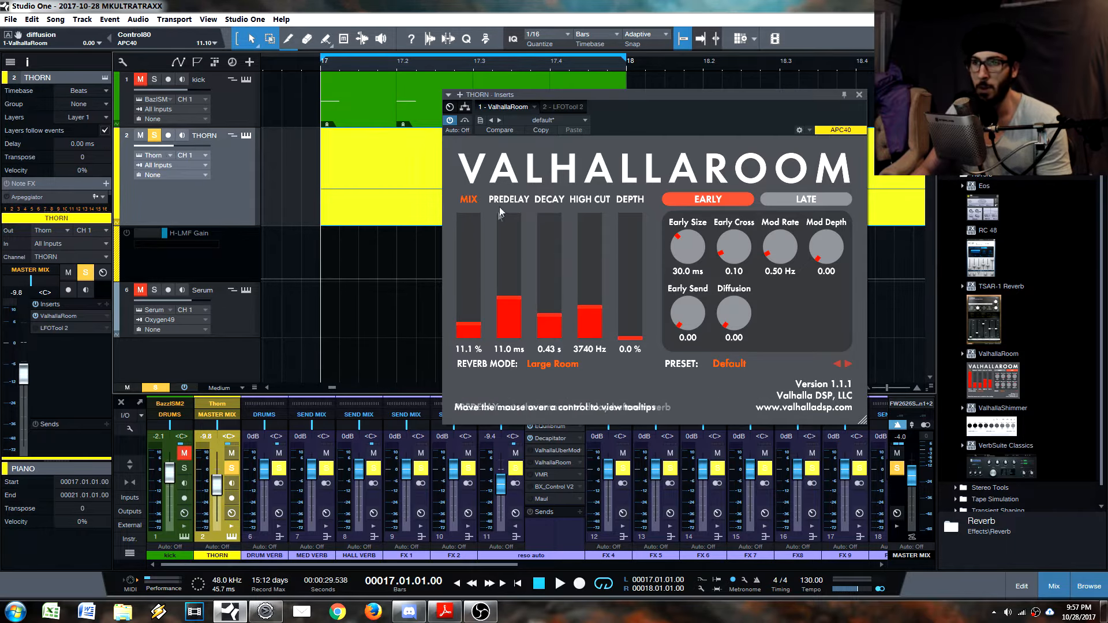
drag(472, 325, 470, 213)
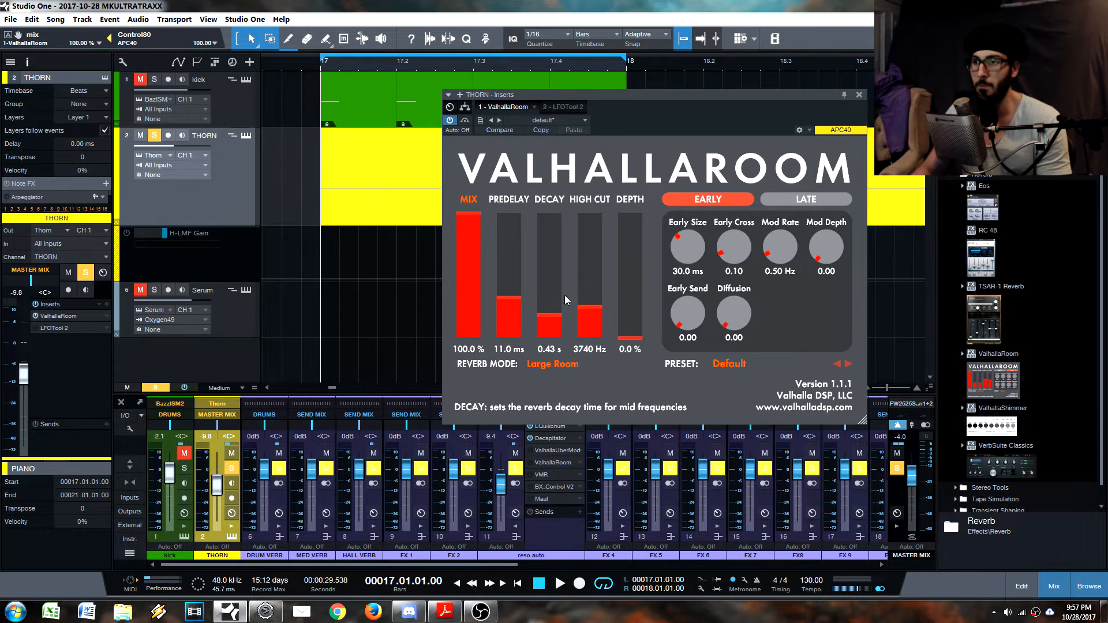
drag(731, 324, 733, 370)
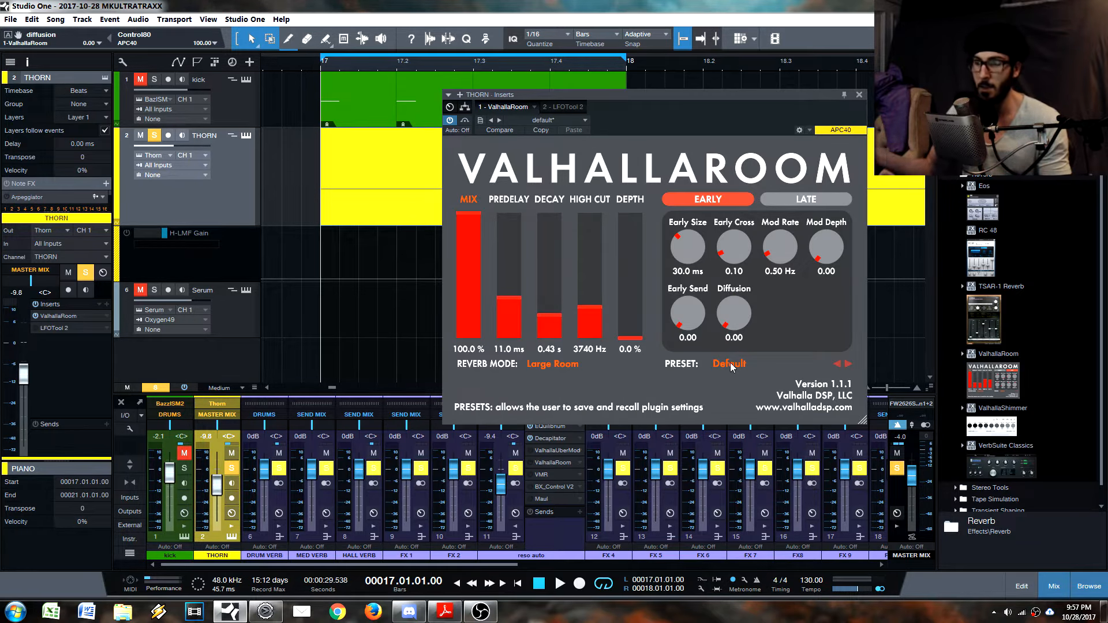
drag(731, 319, 813, 168)
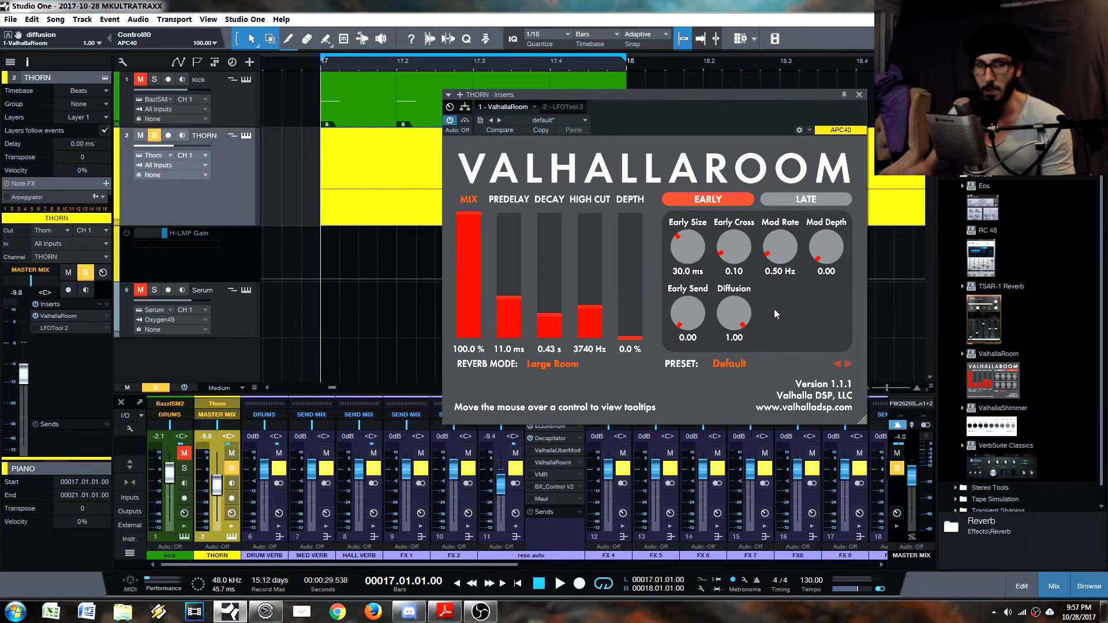
Step: While THORN plays, drop early diffusion to 0.00, lower the mix to 40.1 %, and raise diffusion to about 0.80
key(space)
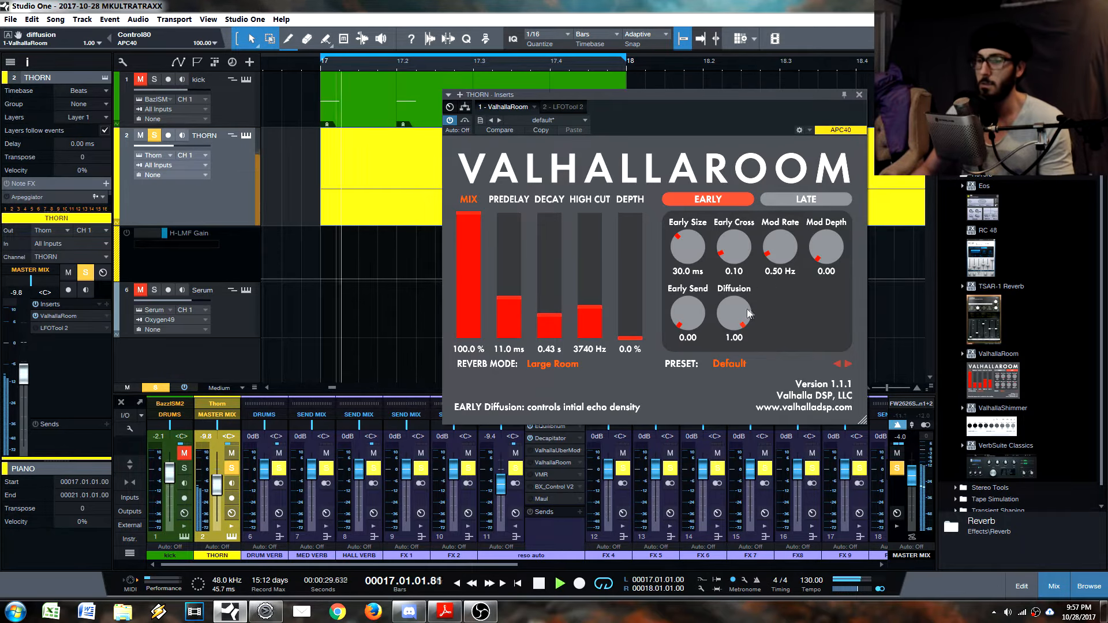
drag(736, 305, 744, 505)
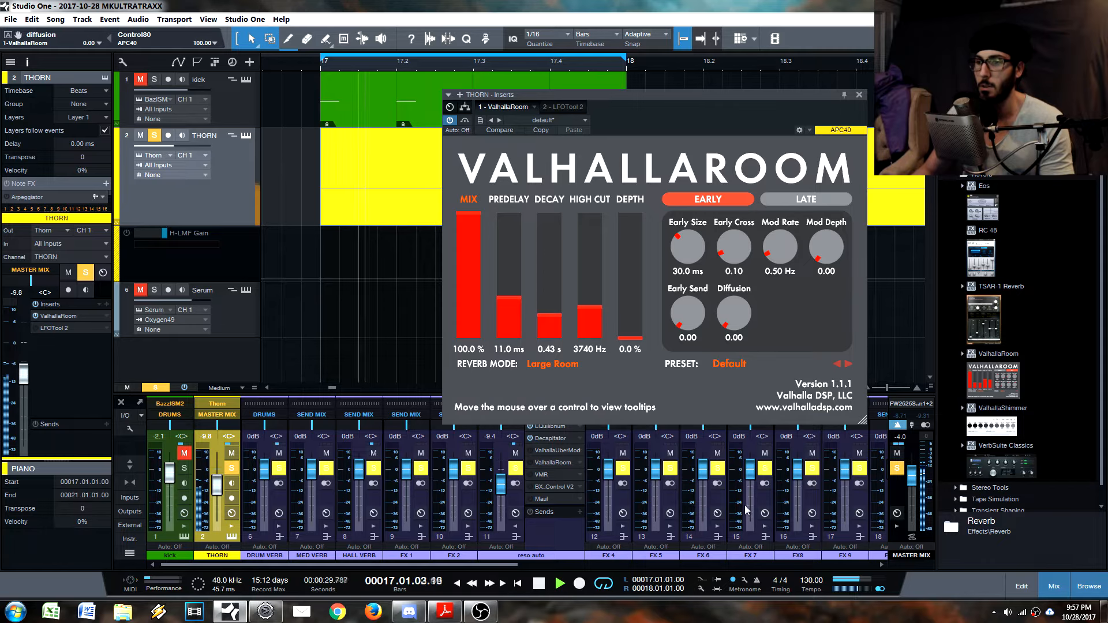
click(466, 289)
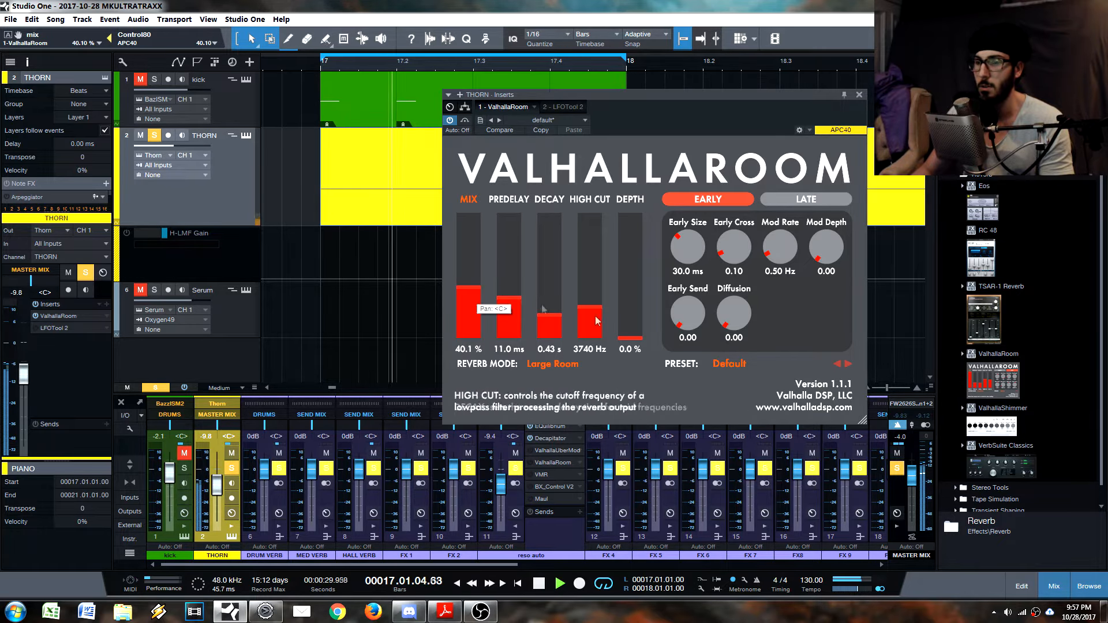
double_click(747, 318)
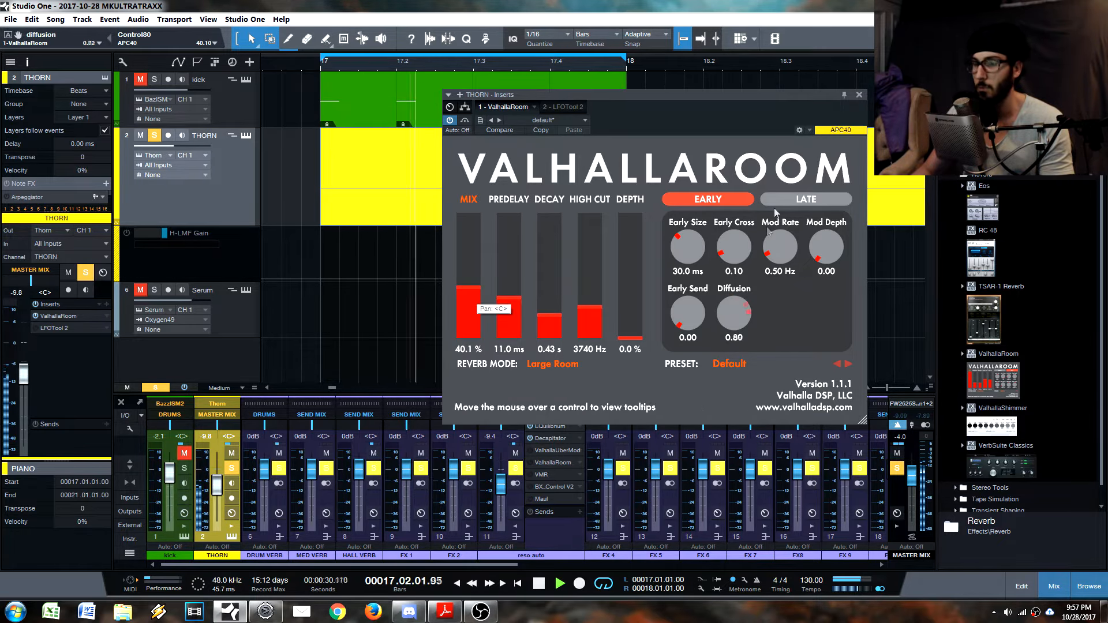
Step: Audition soloed THORN with the early size at 866.3 ms, mix at 54.8 % and early diffusion at 1.00
key(space)
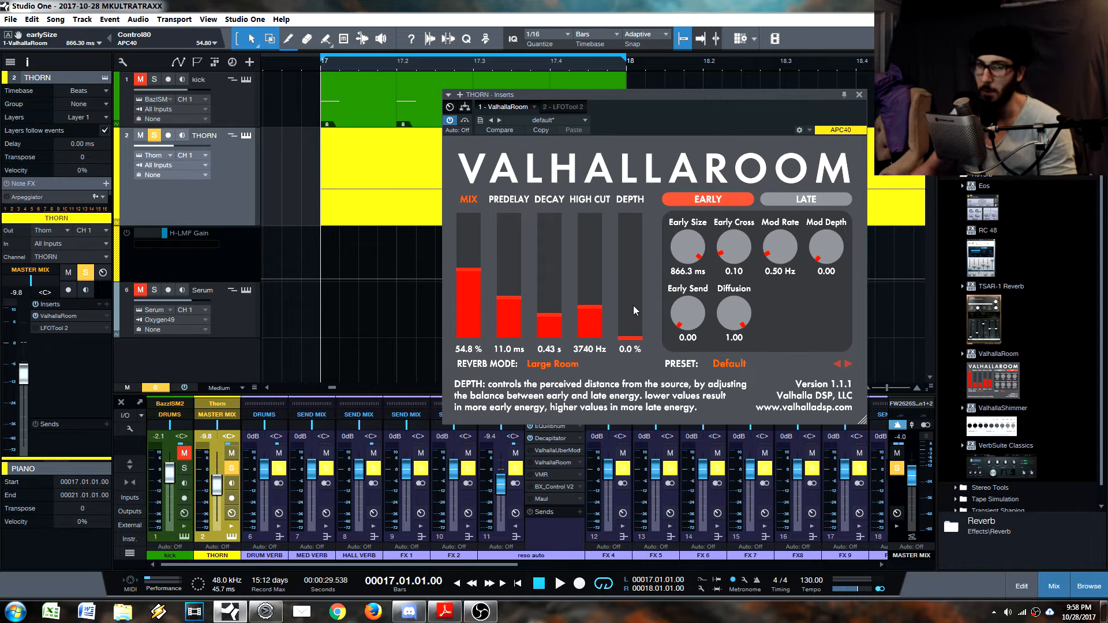
key(space)
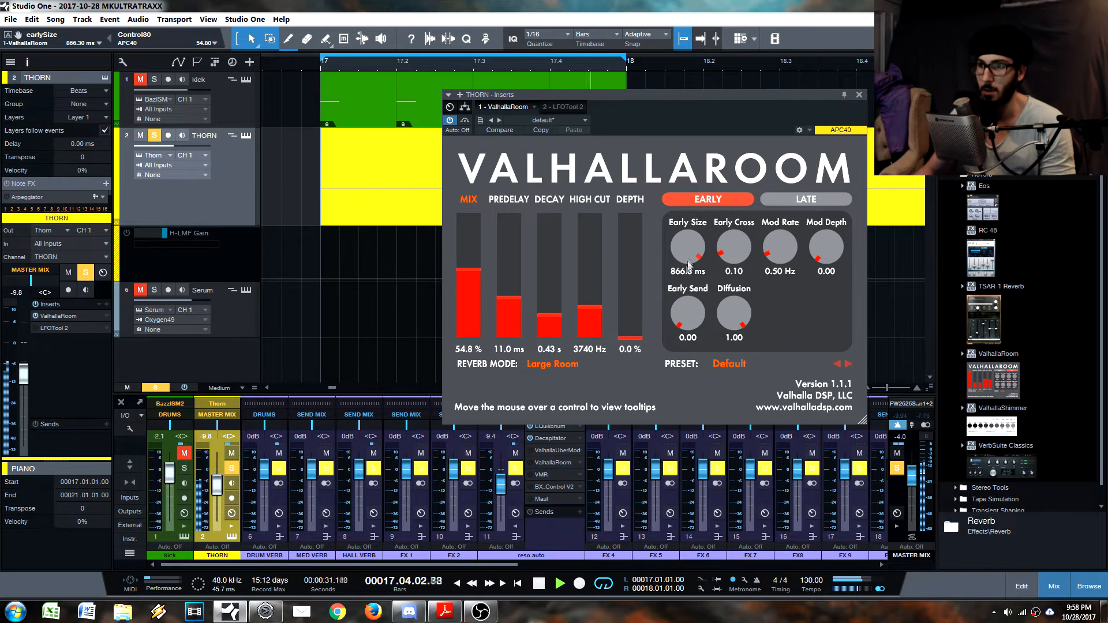
key(space)
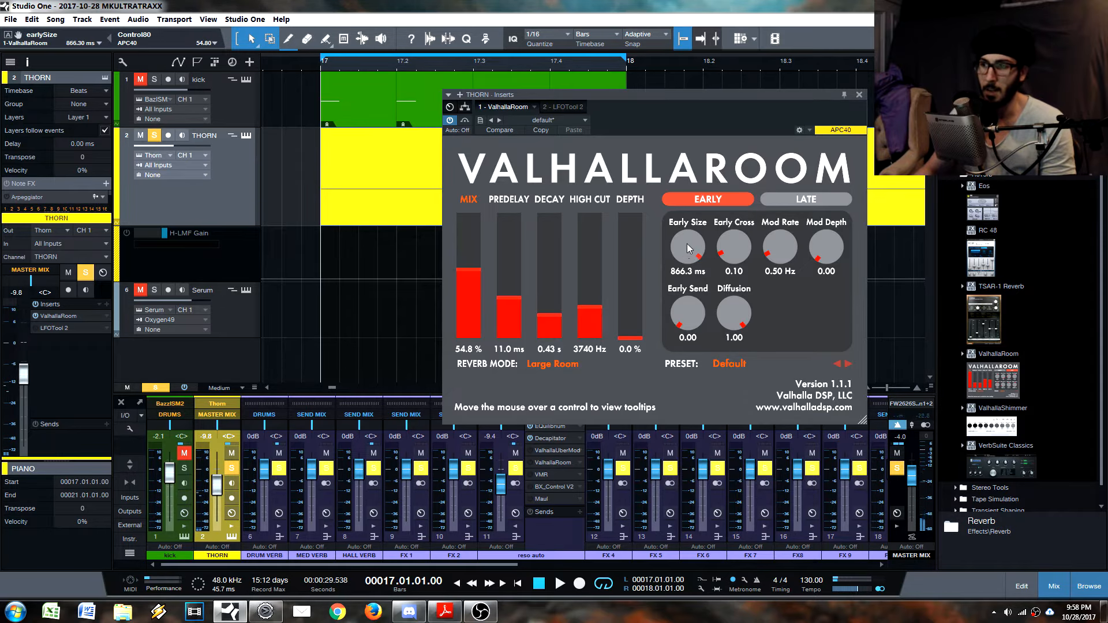
Step: Audition soloed THORN while lowering early size to 1.0 ms, raising it to 135.6 ms and 222.1 ms, and settling on 317.1 ms
key(space)
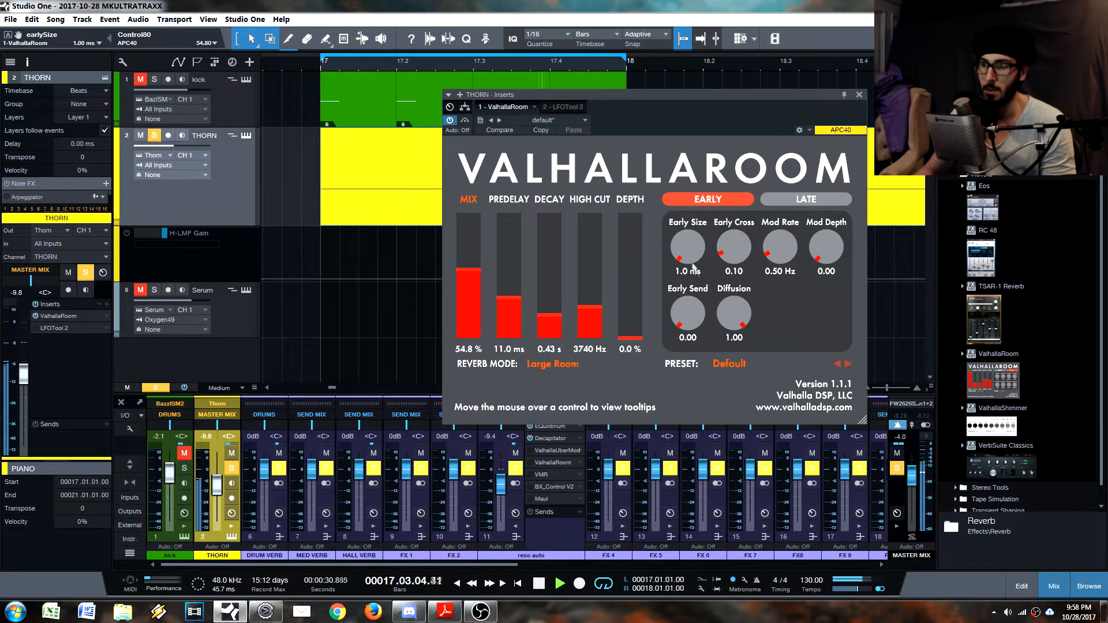
mouse_move(690, 256)
mouse_down()
mouse_move(695, 191)
mouse_move(690, 252)
mouse_up()
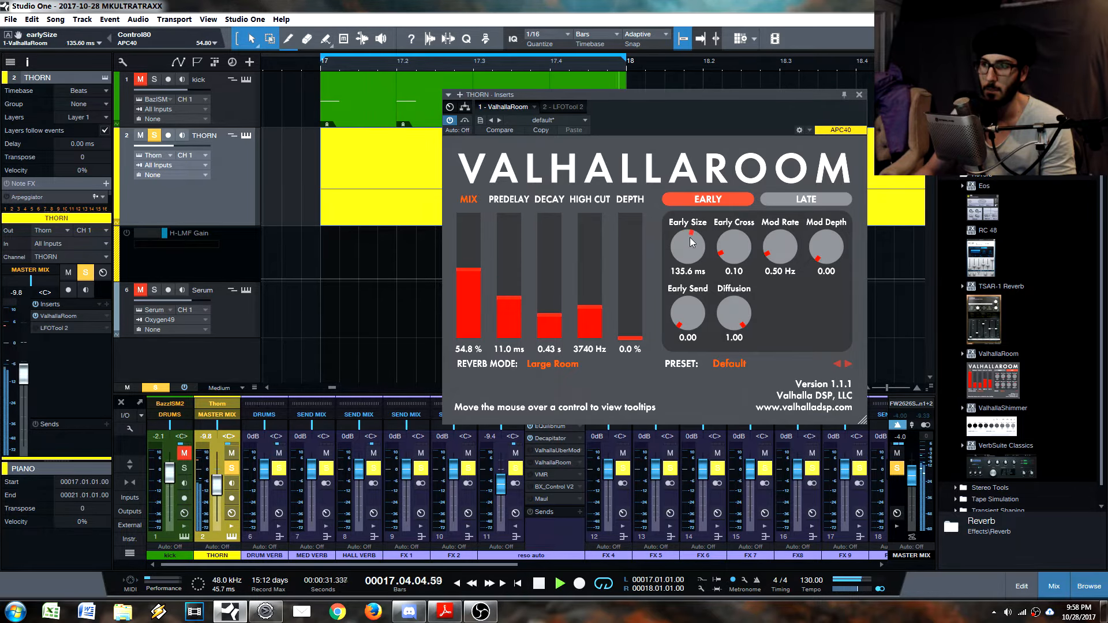
key(space)
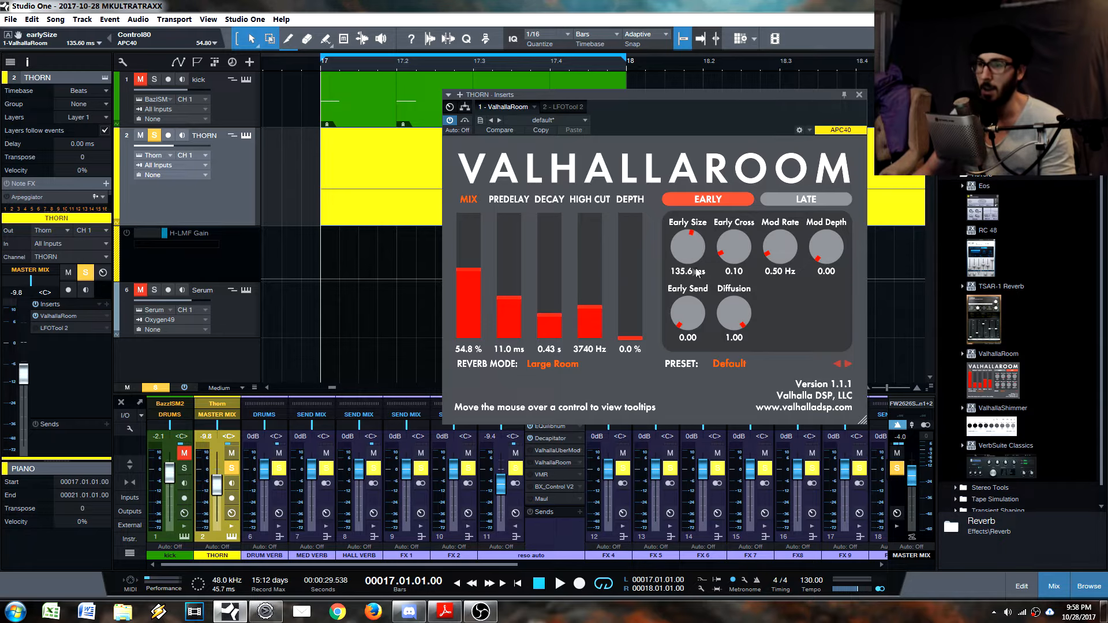
drag(694, 236, 695, 223)
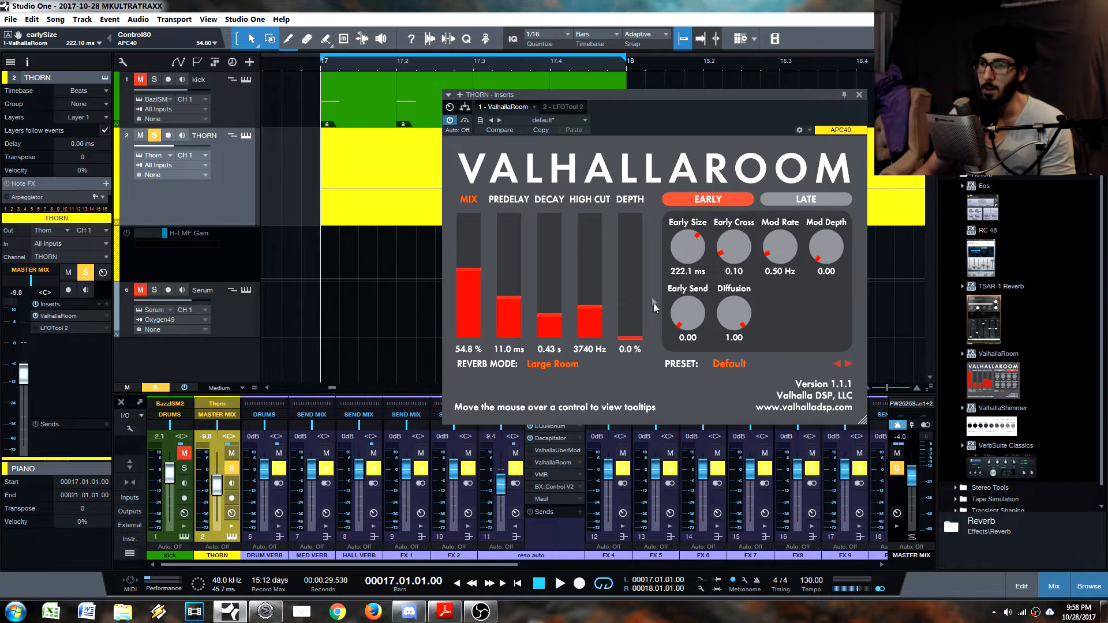
key(space)
drag(687, 253, 688, 245)
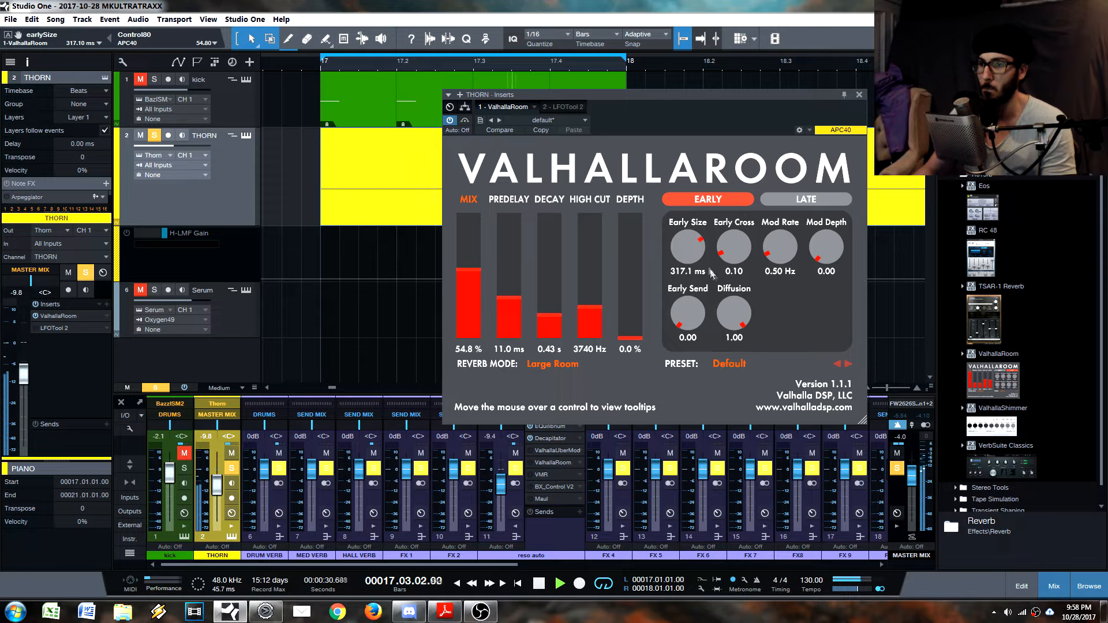
Step: Drop early diffusion to 0.00 during playback, restore it to 1.00, and stop playback
drag(736, 308, 745, 421)
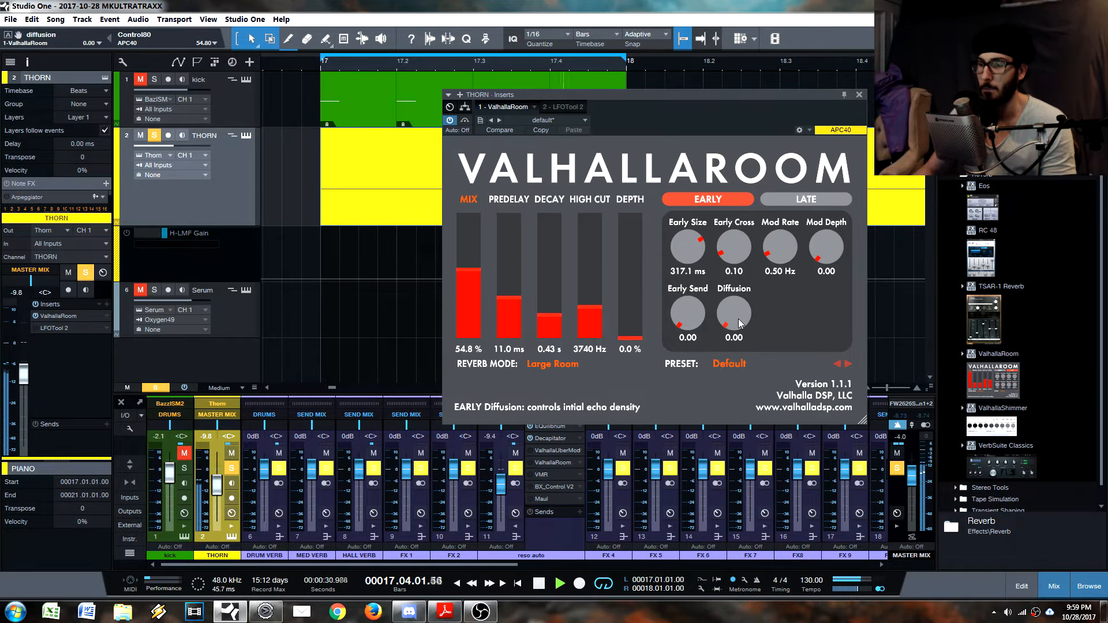
drag(740, 324, 822, 62)
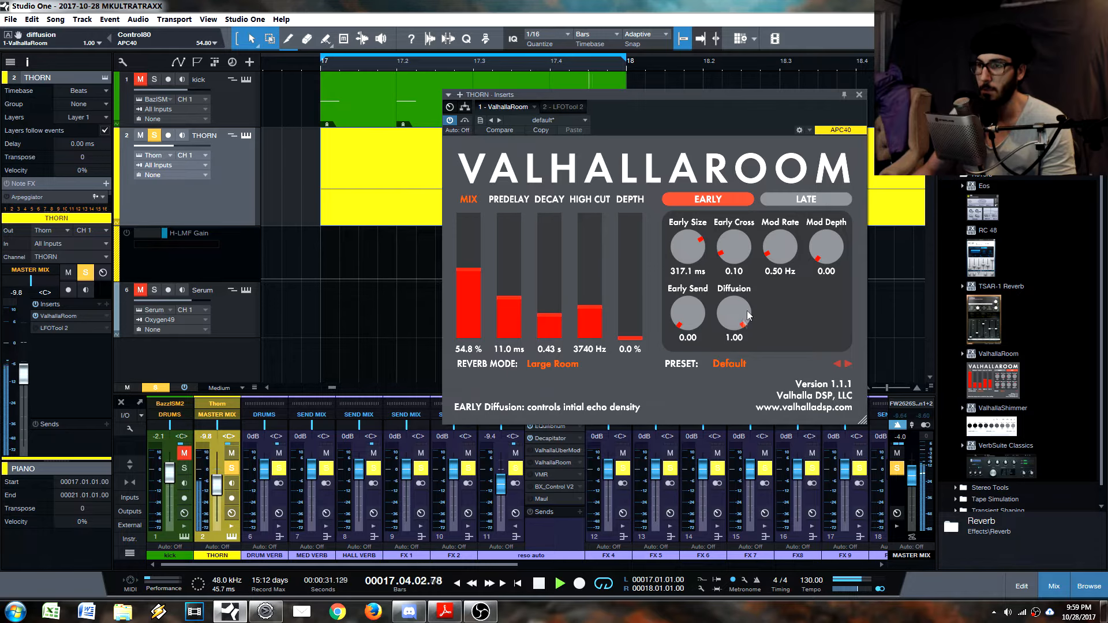
key(space)
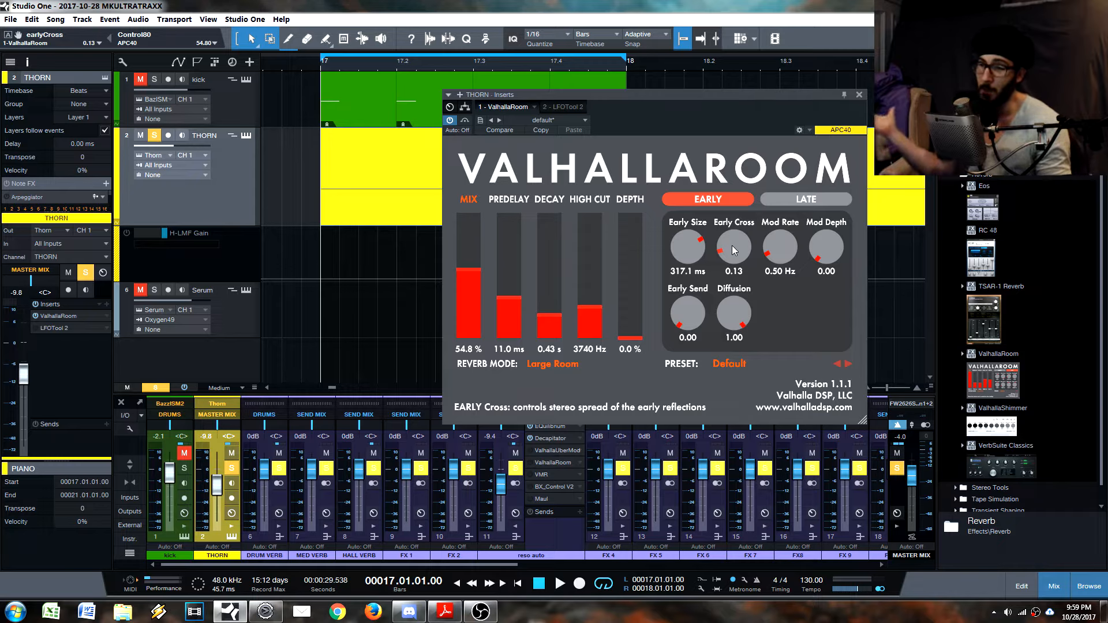
Step: Raise early cross to 0.62, set early diffusion to 0.00, and lower early cross to 0.40
mouse_move(734, 248)
mouse_down()
mouse_move(740, 221)
mouse_move(740, 303)
mouse_move(740, 219)
mouse_move(736, 234)
mouse_up()
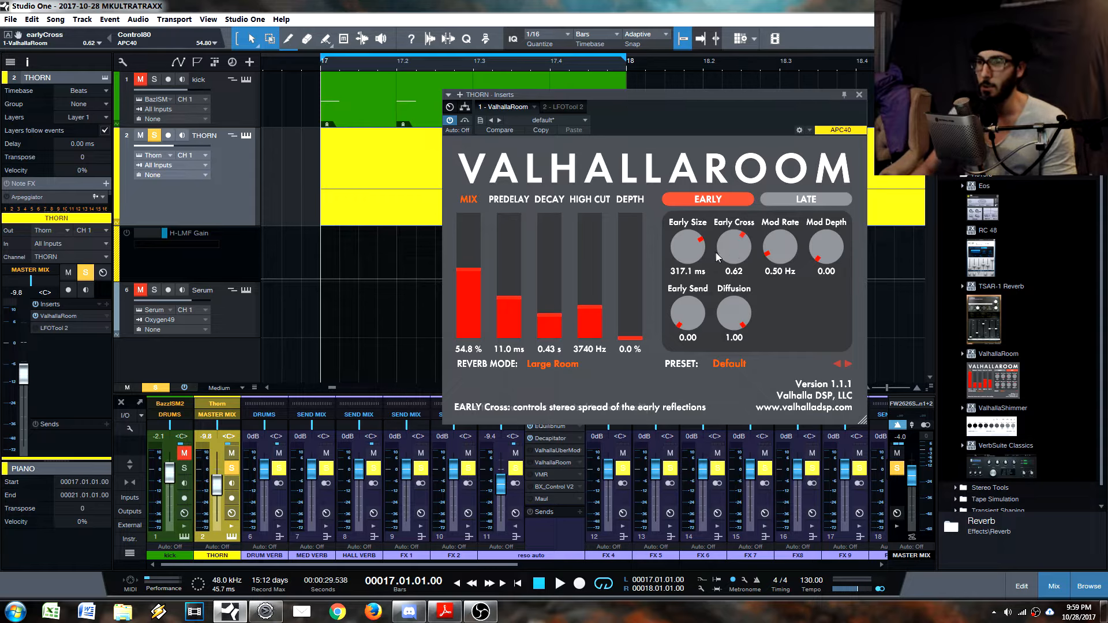
drag(737, 304, 739, 379)
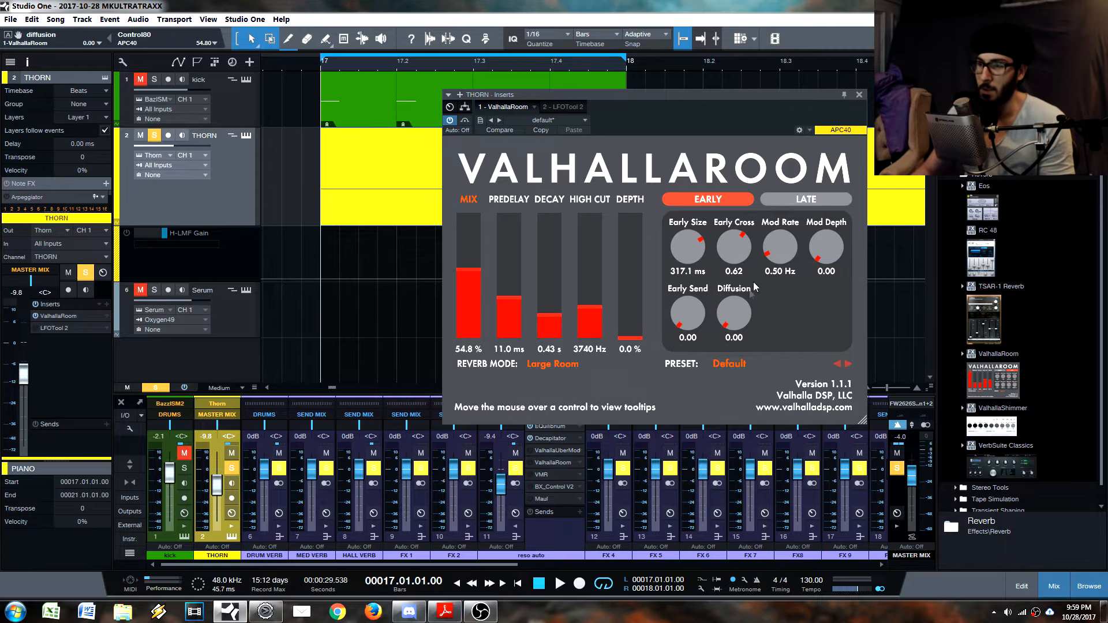
drag(732, 243, 738, 279)
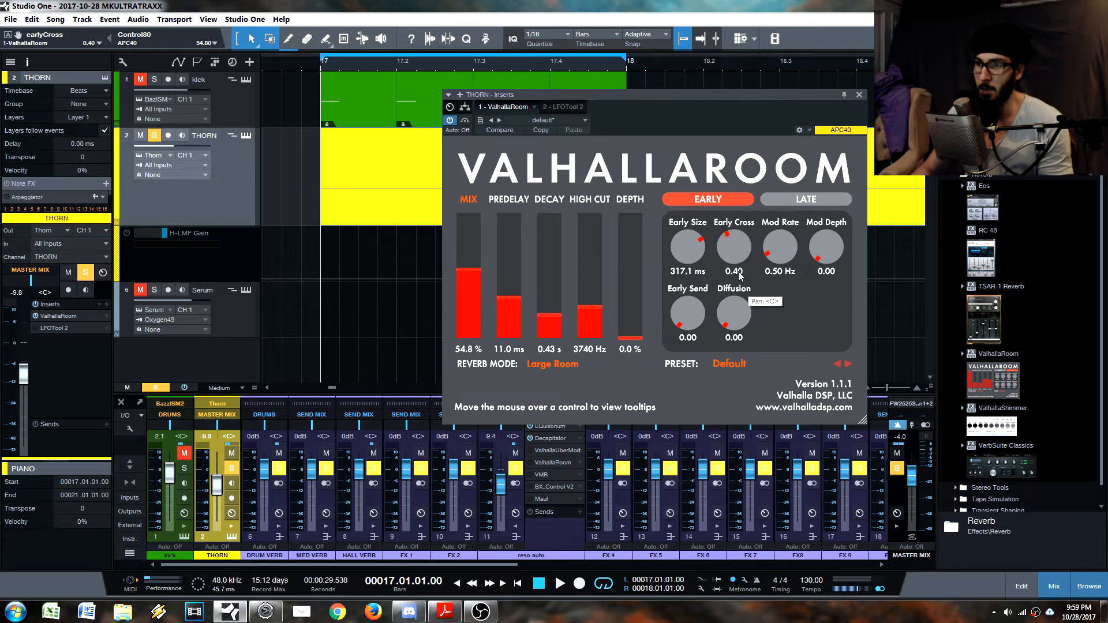
Step: While THORN plays, set early diffusion to 1.00 and sweep early cross between 0.00 and 1.00; stop playback and set early cross to 0.44
key(space)
drag(735, 250, 772, 42)
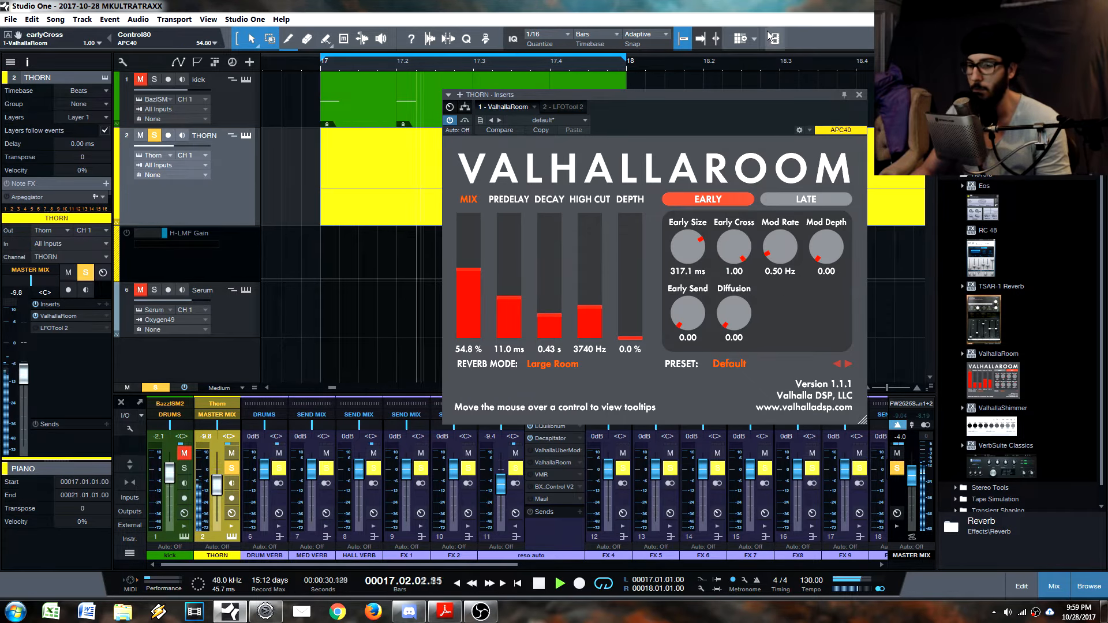
drag(735, 310, 767, 64)
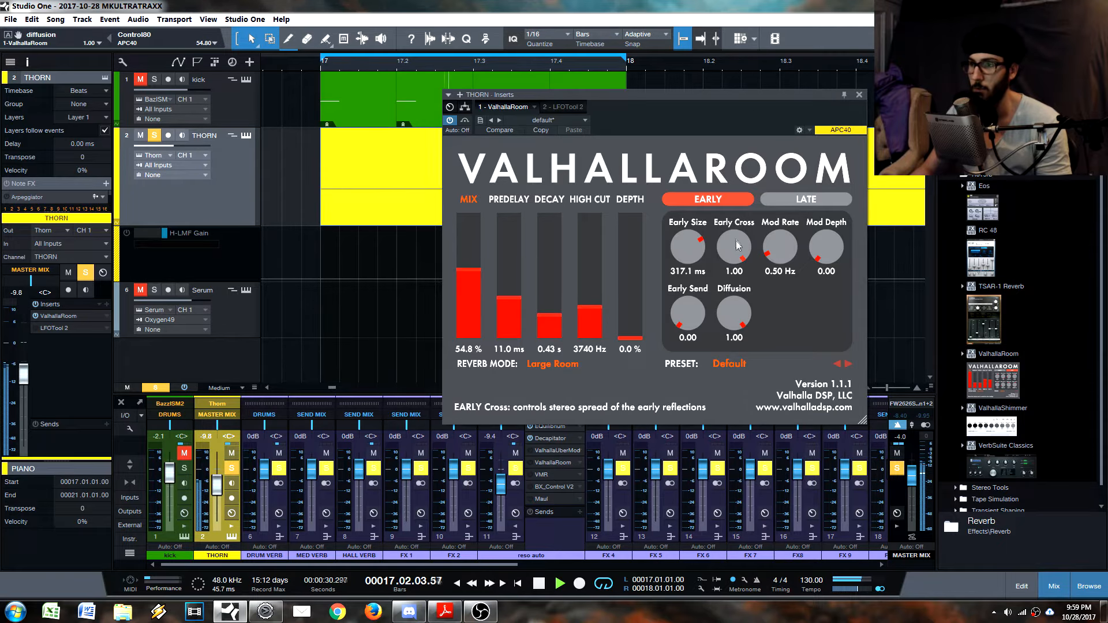
drag(732, 250, 730, 507)
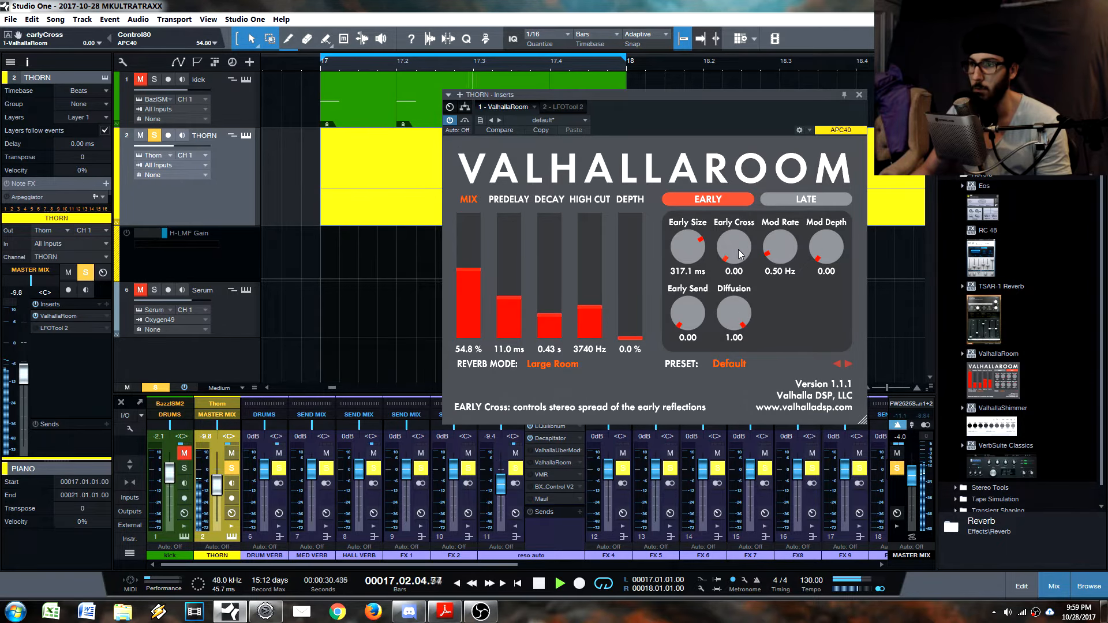
drag(739, 254, 772, 23)
drag(744, 245, 744, 483)
key(space)
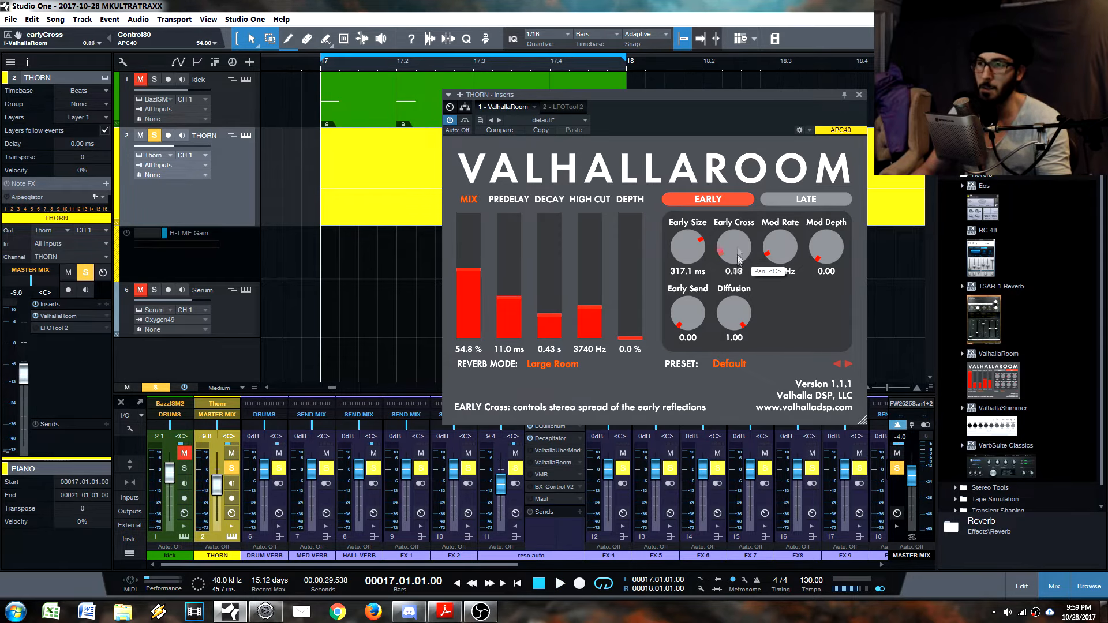
drag(738, 258, 736, 234)
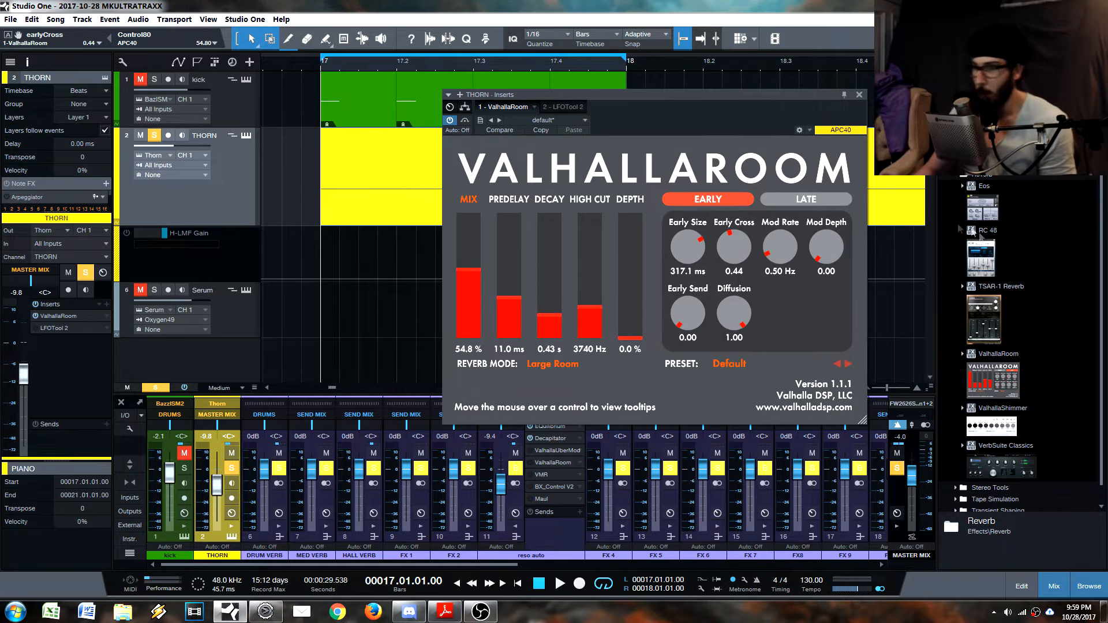
Step: Set early mod rate to 0.86 Hz and mod depth to 0.21, and audition THORN while raising mod depth to 1.00
drag(824, 260, 821, 263)
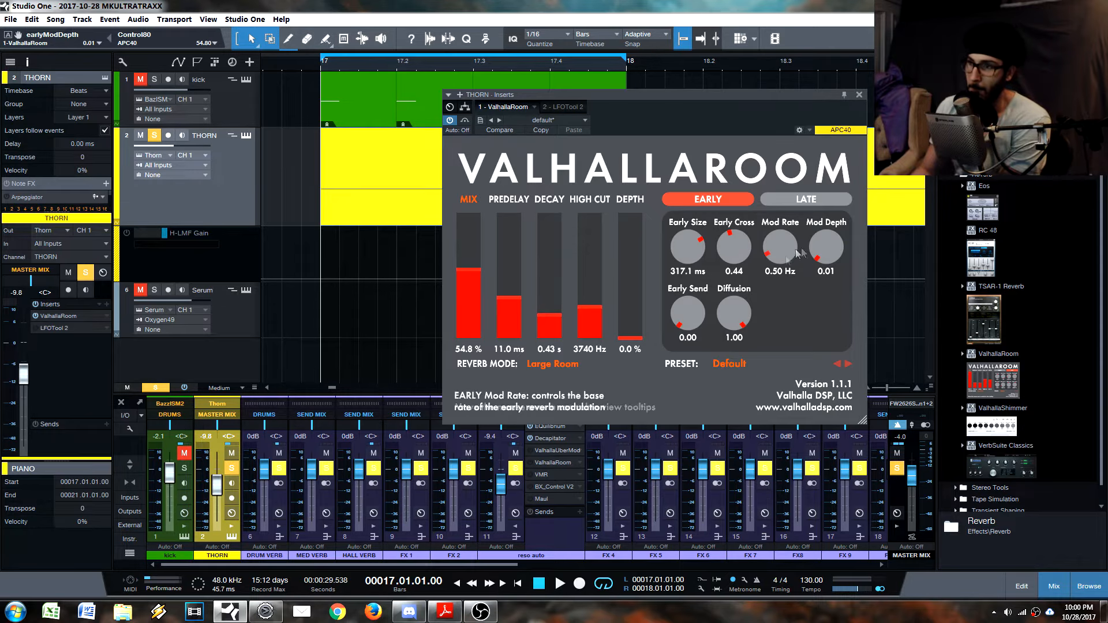
drag(782, 256, 781, 244)
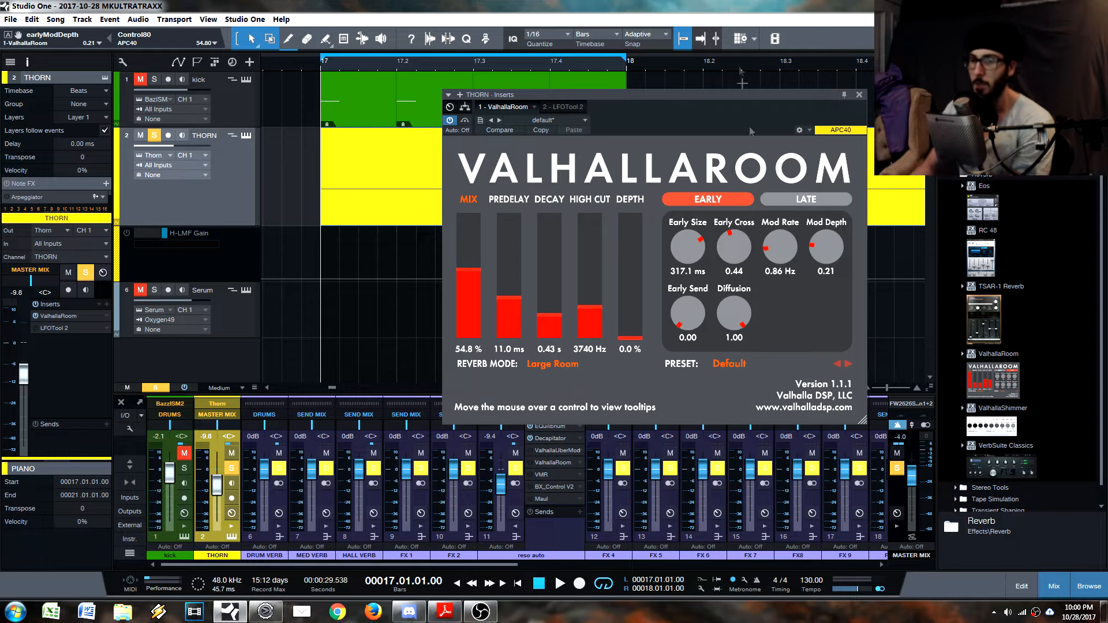
key(space)
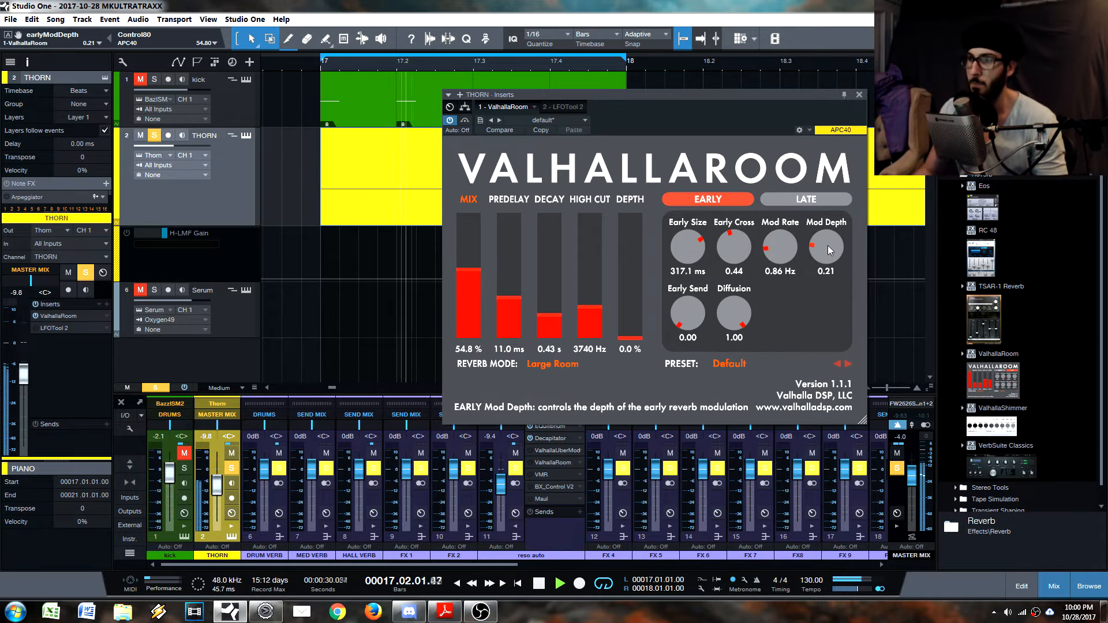
drag(830, 245, 842, 138)
key(space)
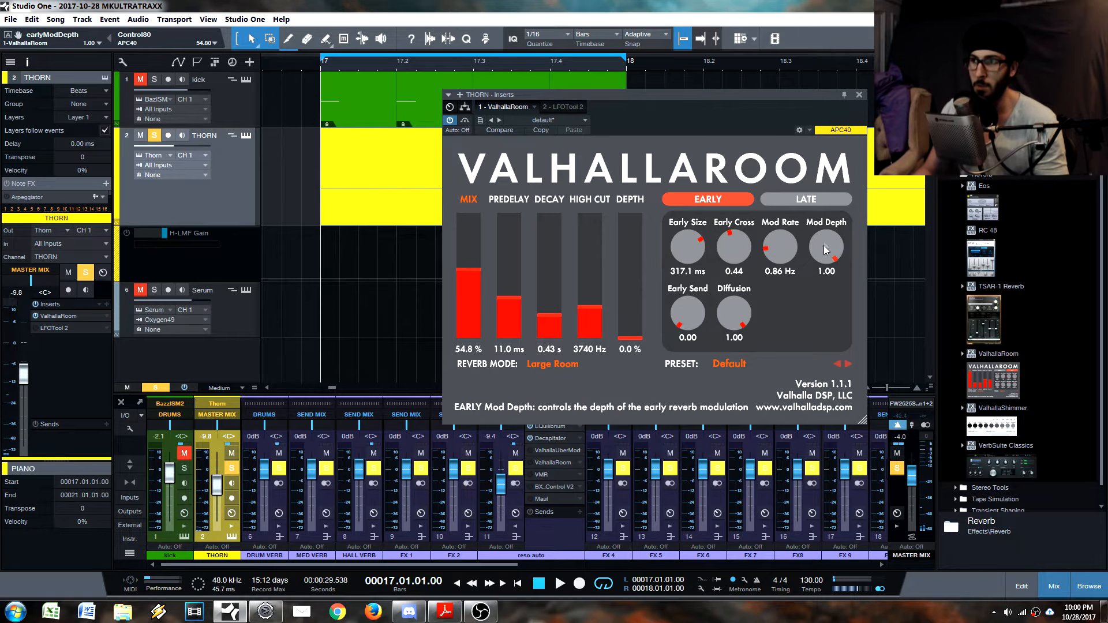
Step: Set early mod rate to 1.39 Hz, and during playback raise it to 4.52 Hz and reduce early size to 65.8 ms
mouse_move(784, 242)
mouse_down()
mouse_move(789, 252)
mouse_move(769, 242)
mouse_up()
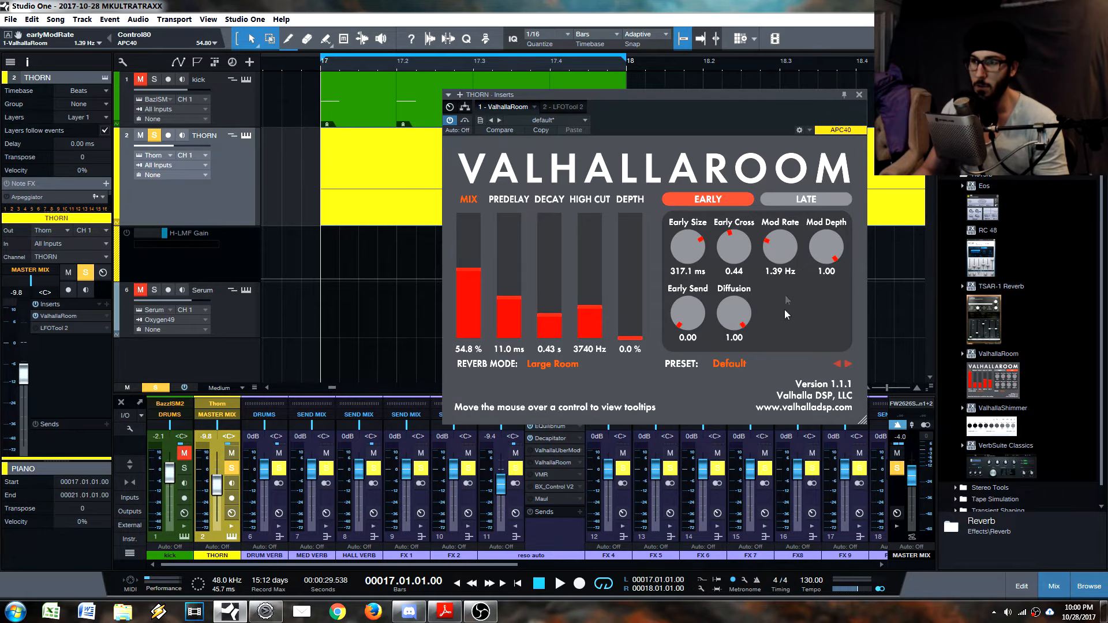
key(space)
drag(801, 268, 806, 181)
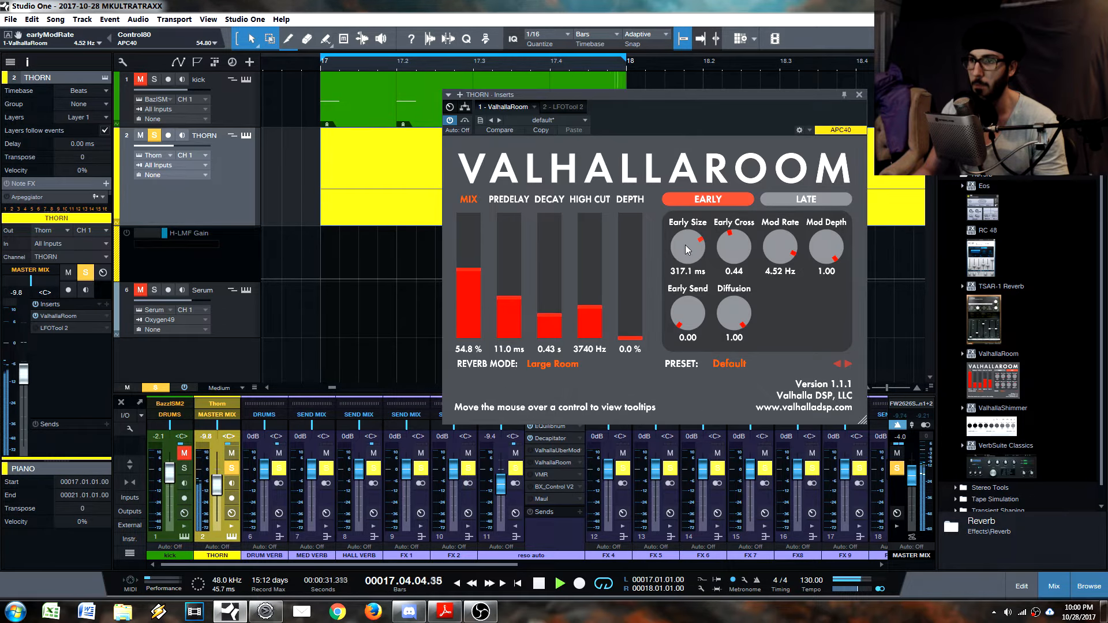
drag(686, 249, 693, 286)
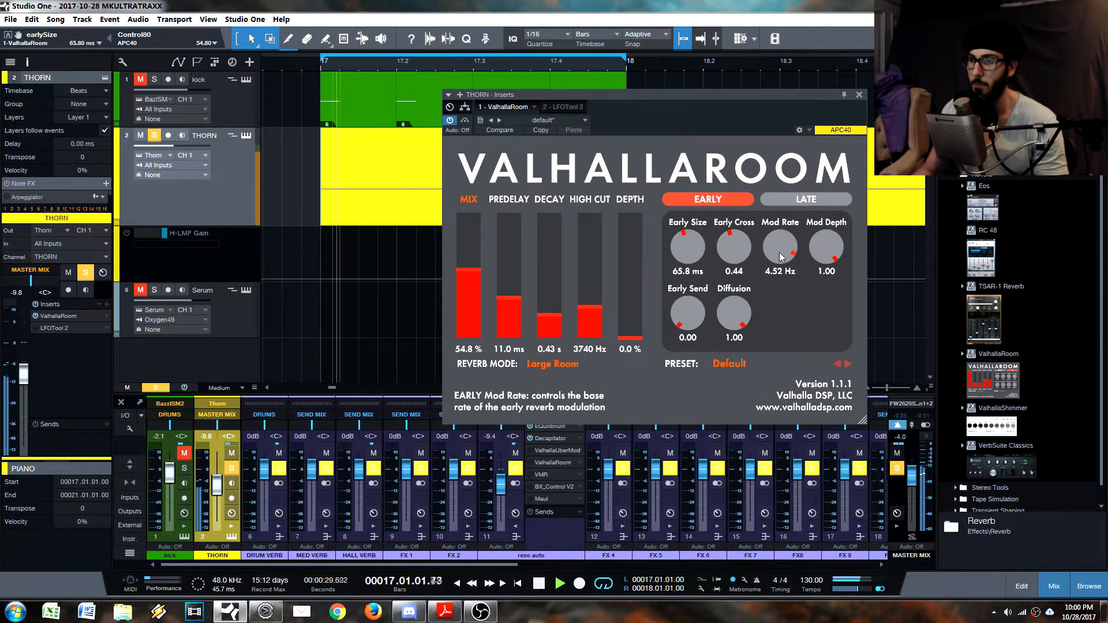
key(space)
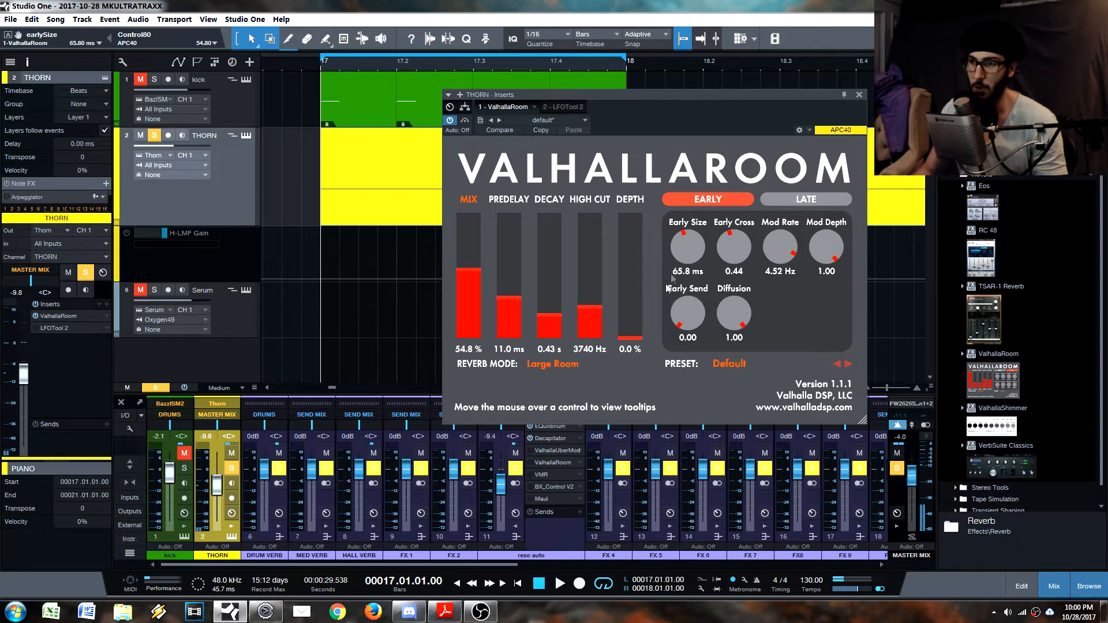
Step: Audition early mod rate from 1.76 Hz up to 5.00 Hz, reduce mod depth to 0.17, and bring the rate down to 1.71 Hz
drag(781, 239, 789, 310)
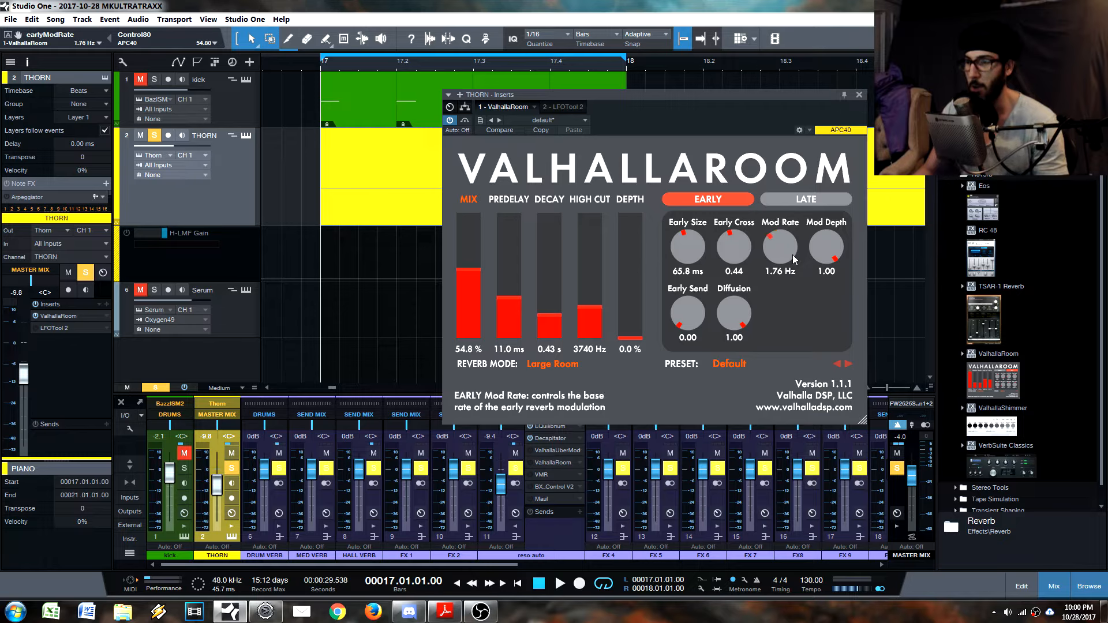
key(space)
drag(791, 252, 784, 136)
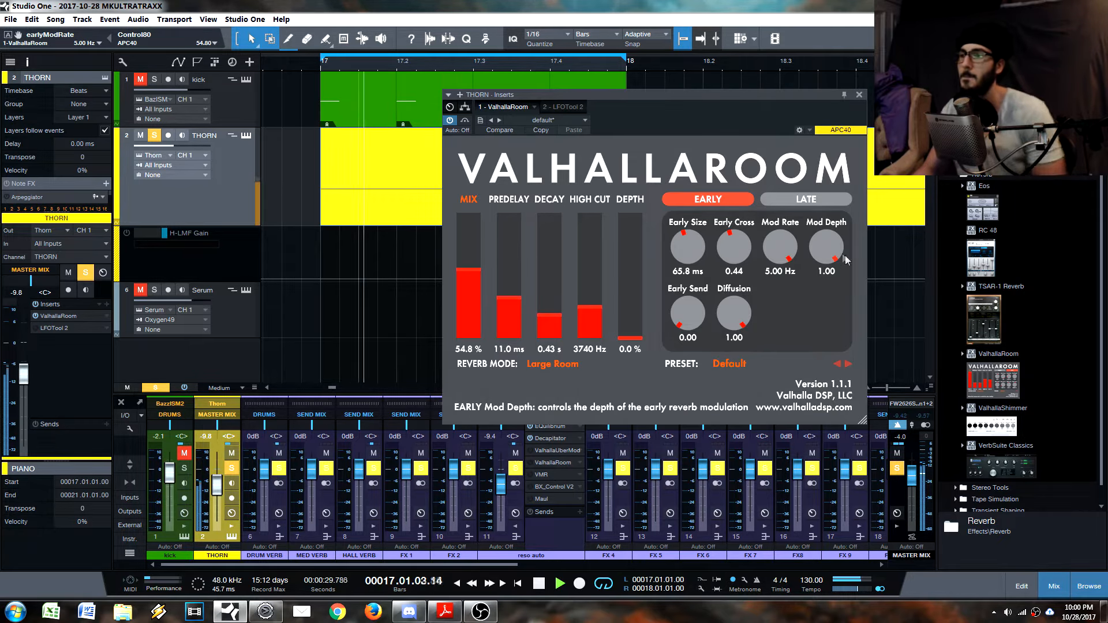
drag(826, 232, 845, 352)
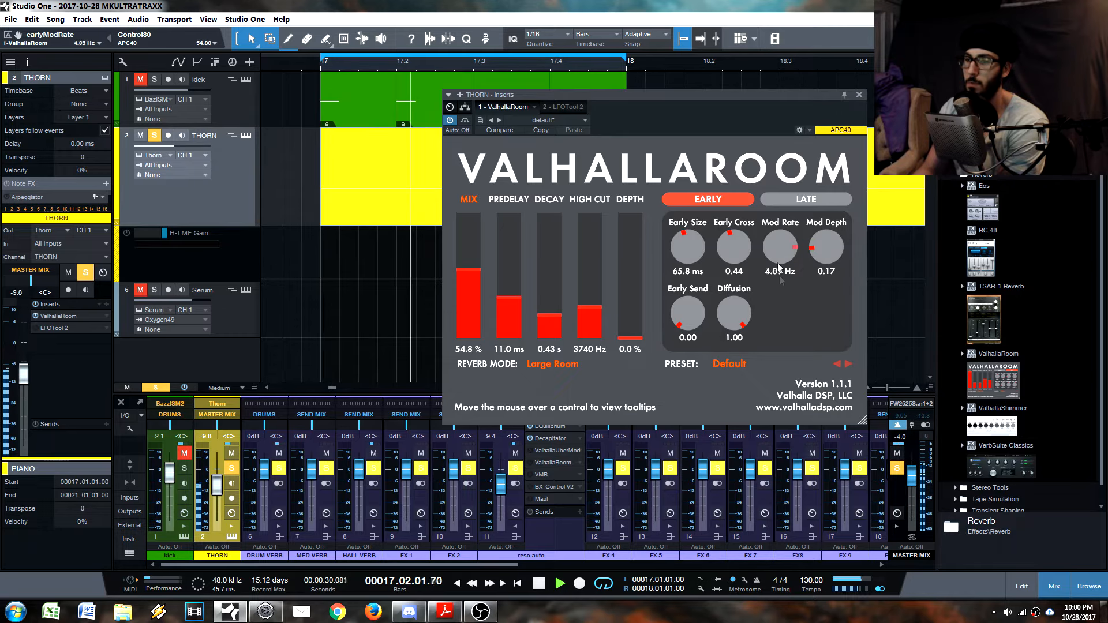
drag(779, 275, 784, 335)
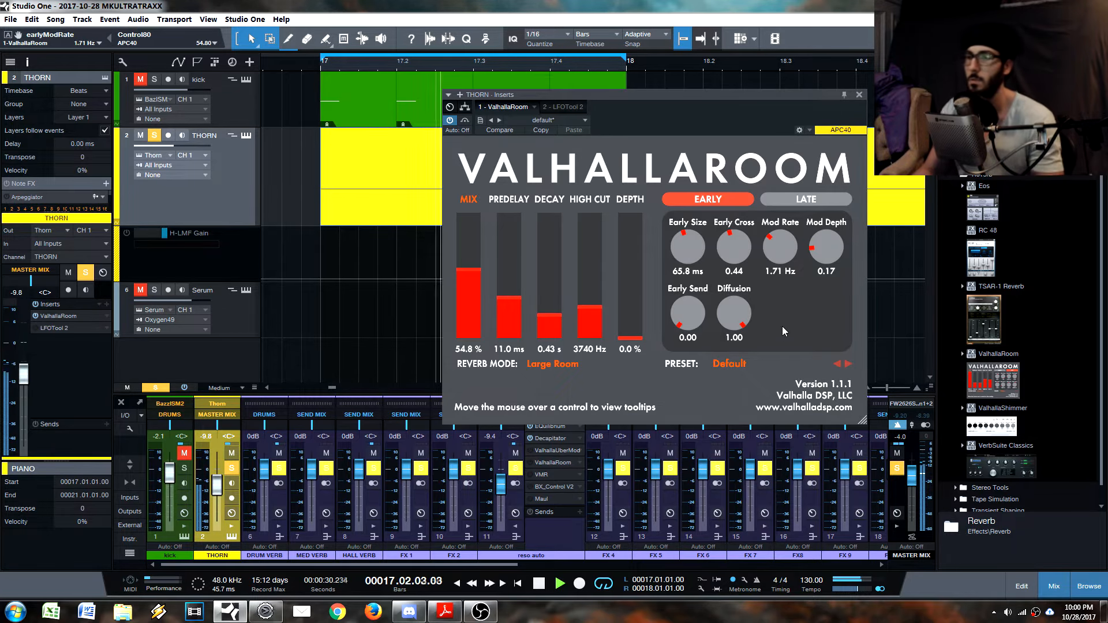
key(space)
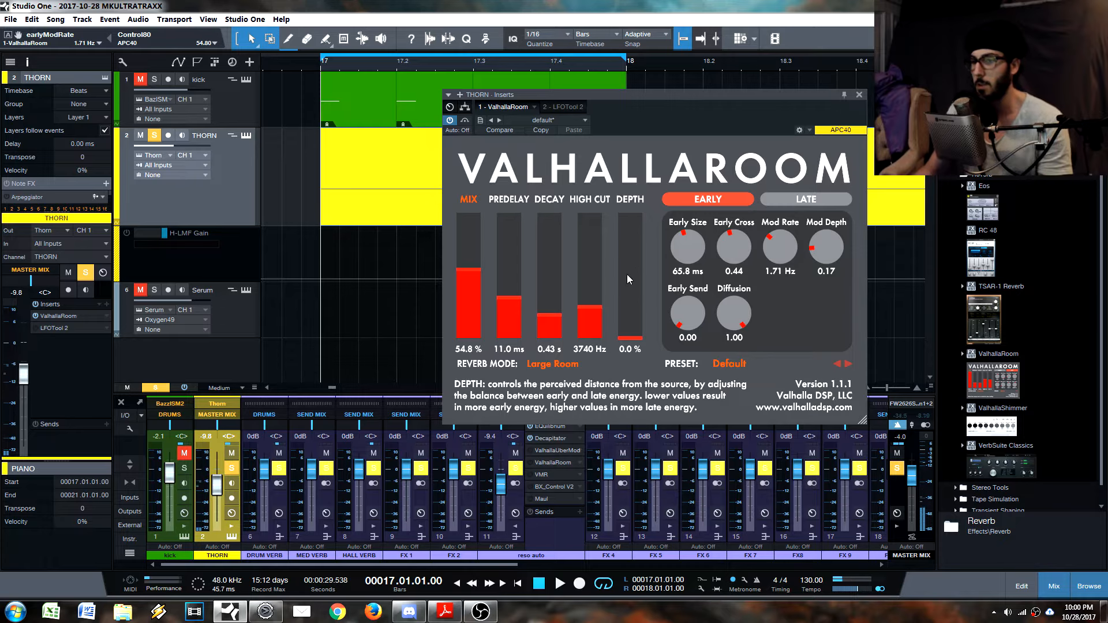
Step: Show the late and early reverb controls in turn, raise the reverb depth to 100 %, and return it to 0.0 %
click(801, 200)
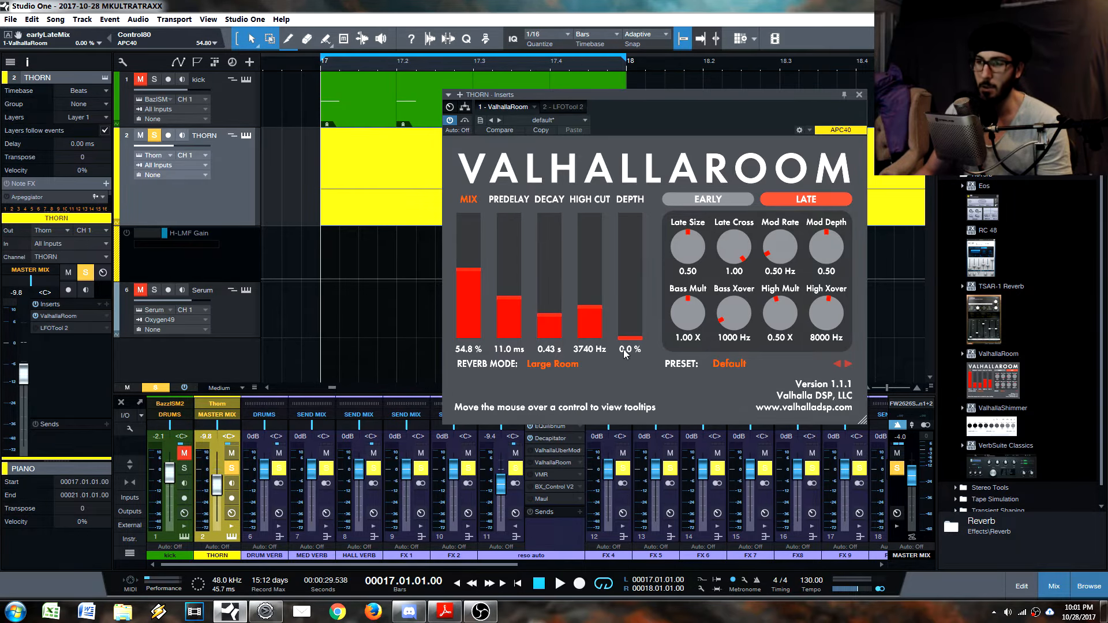
click(715, 201)
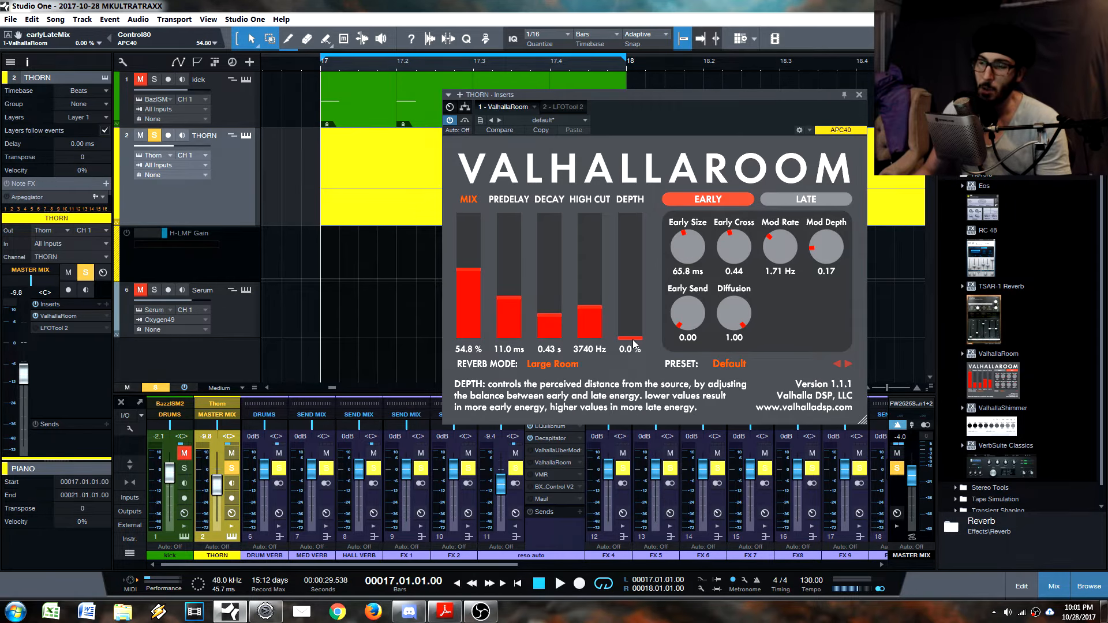
drag(632, 340, 630, 196)
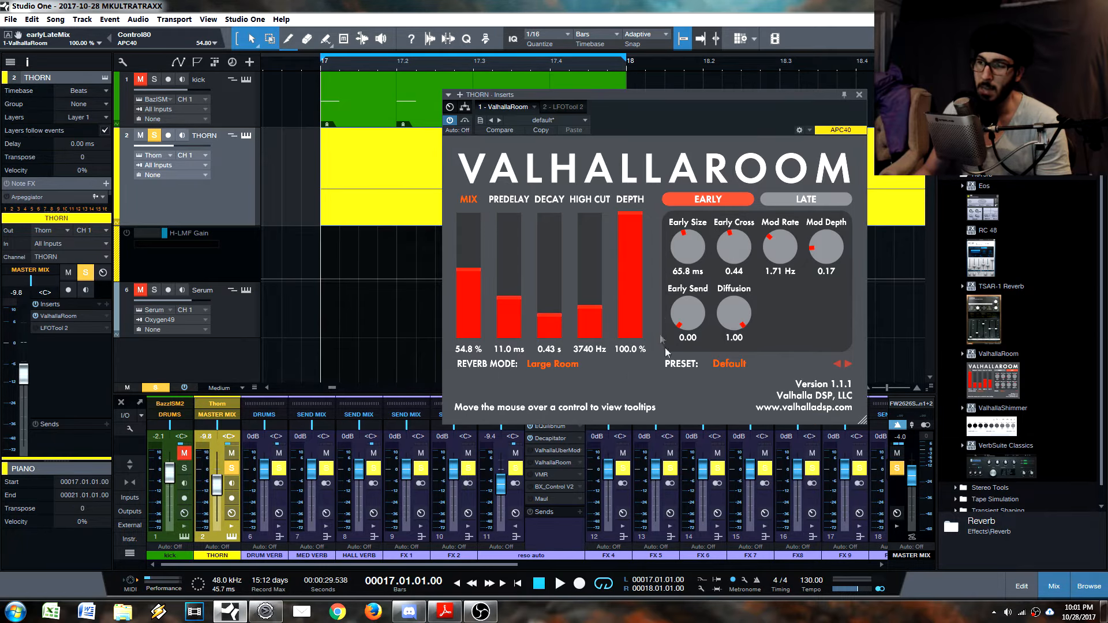
drag(630, 215, 632, 345)
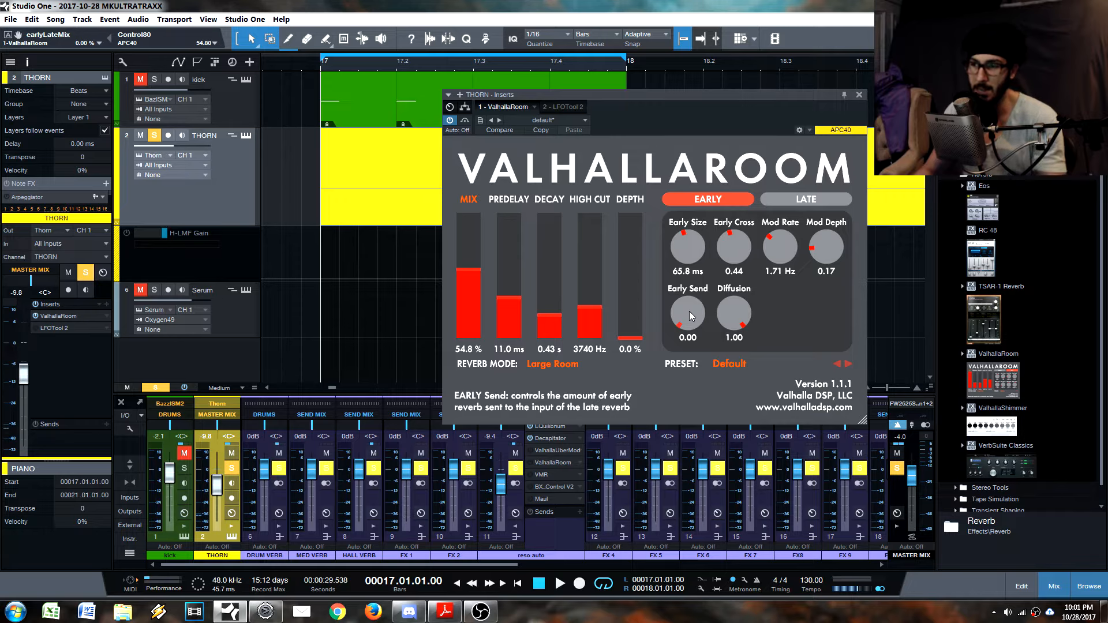
Step: Raise the early send to 1.00 and display the late reverb controls
click(807, 200)
click(708, 199)
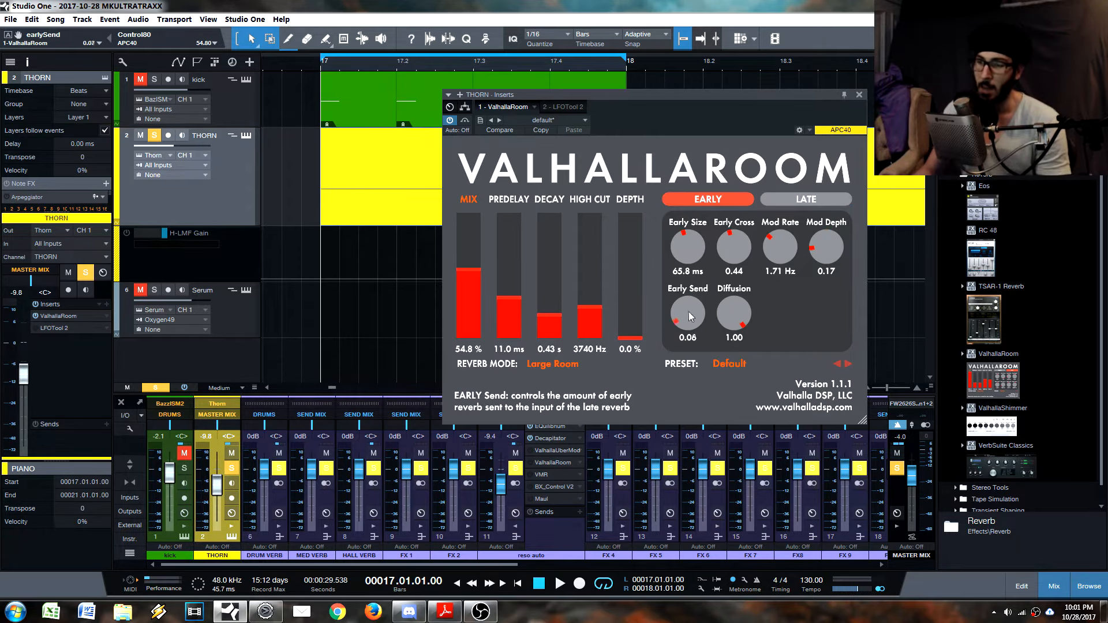
click(806, 199)
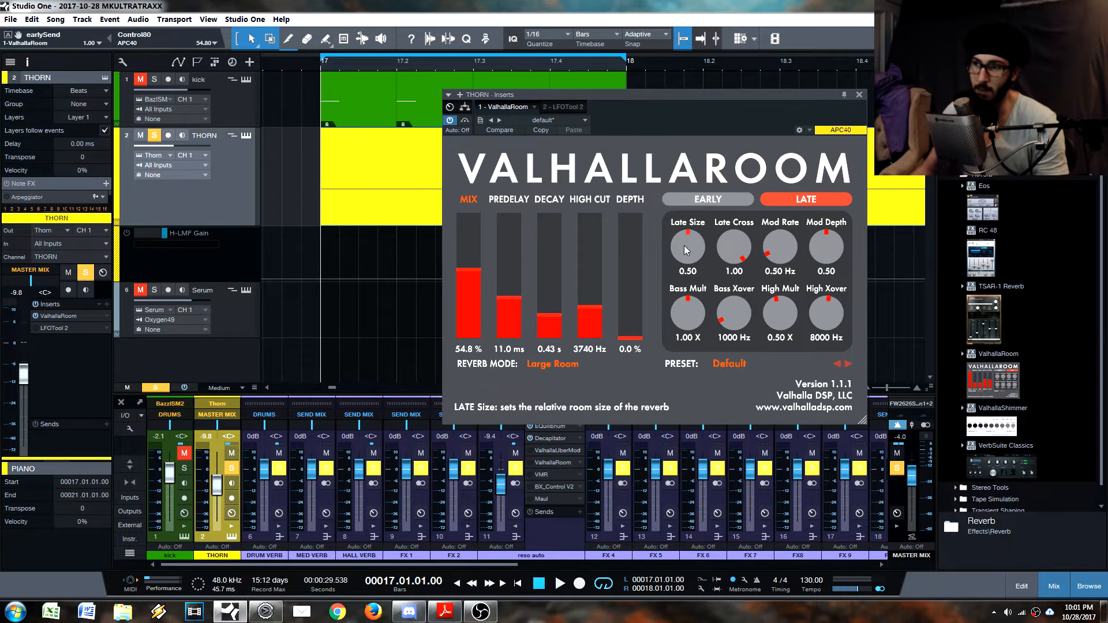
Step: Set late size to 0.51, raise the reverb depth to about 50 %, and return it to 0.0 % while showing early and late controls
drag(684, 247, 684, 244)
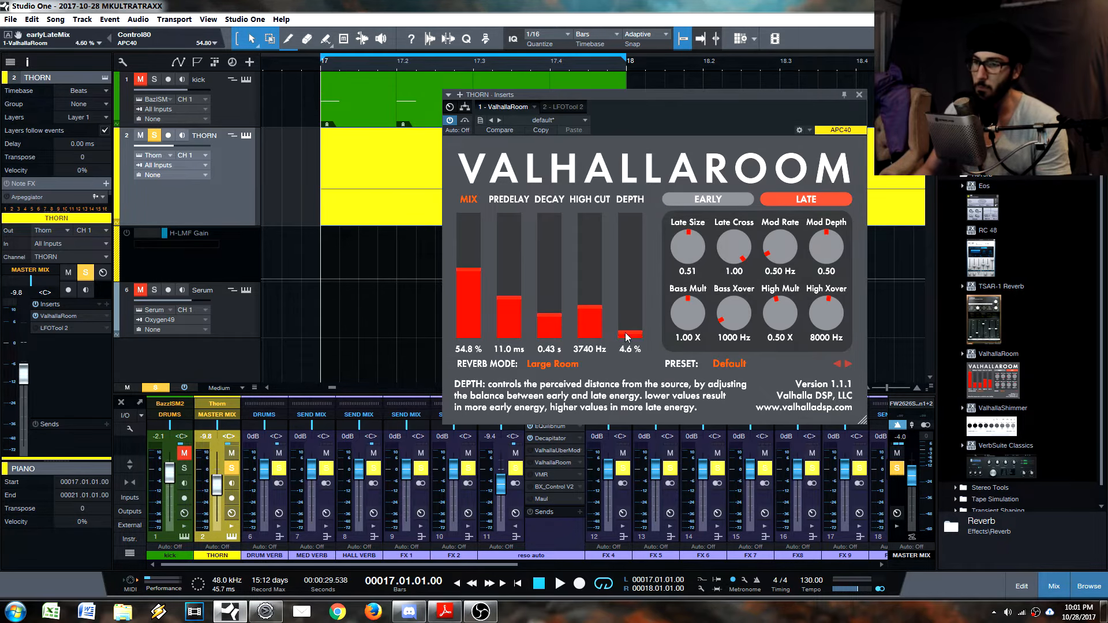
drag(628, 337, 628, 282)
click(707, 199)
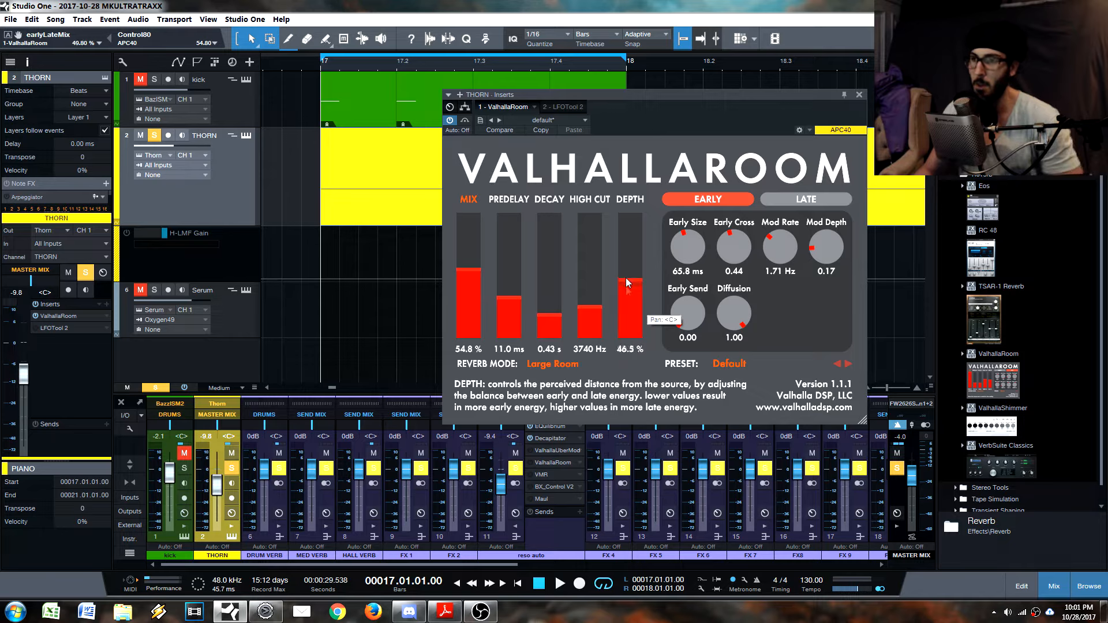
drag(628, 328, 629, 370)
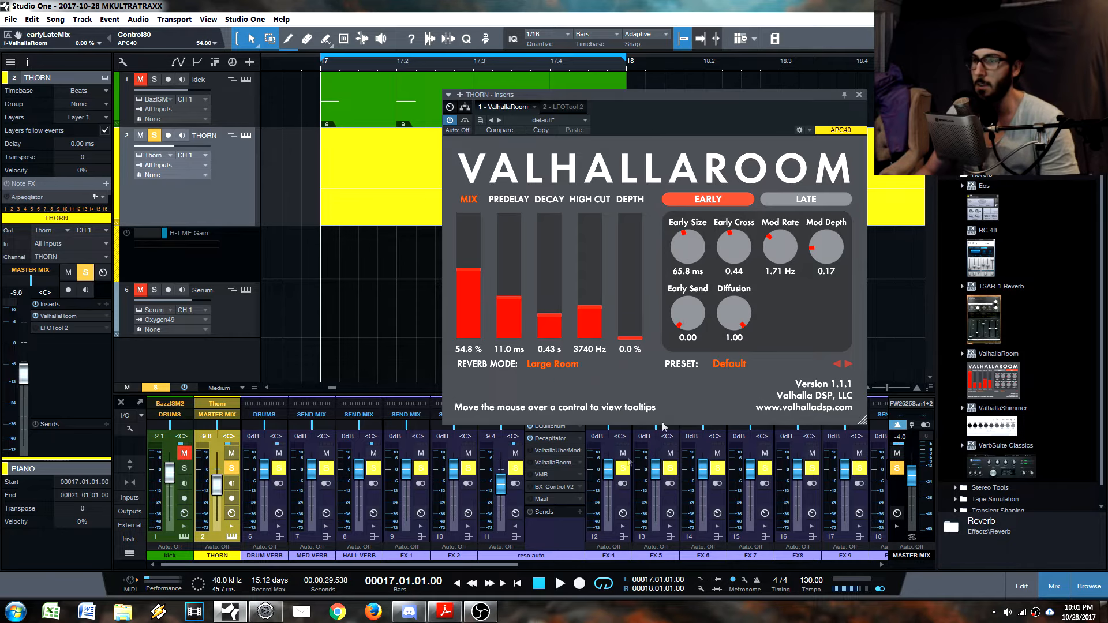
click(788, 202)
drag(630, 317, 629, 341)
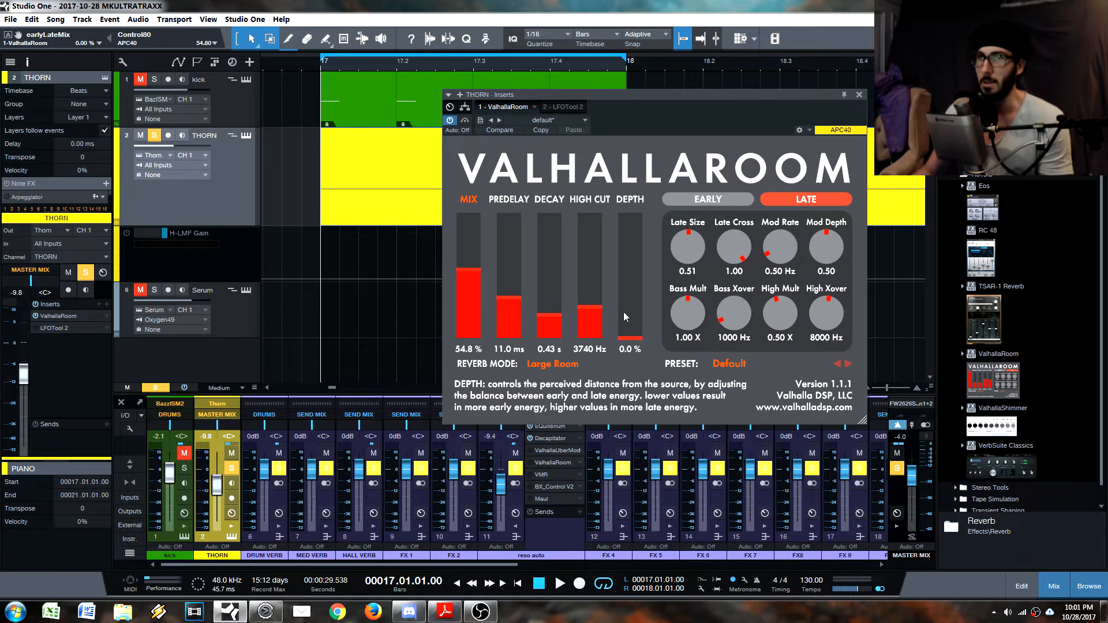
Step: Start playback and raise the reverb depth to 100 %
key(space)
click(623, 335)
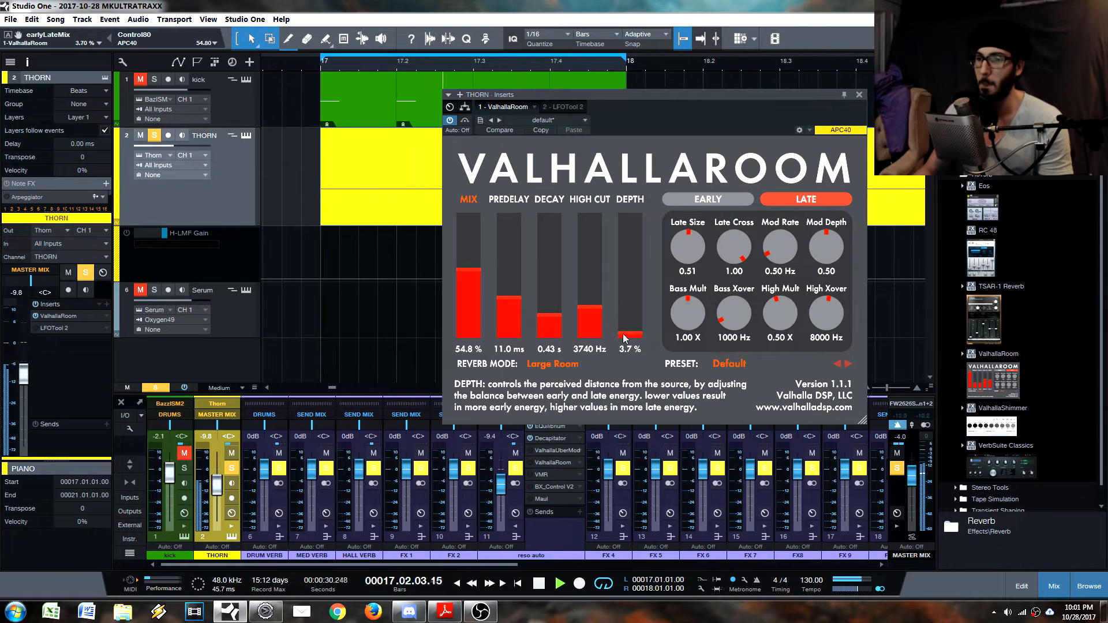
drag(623, 309, 626, 210)
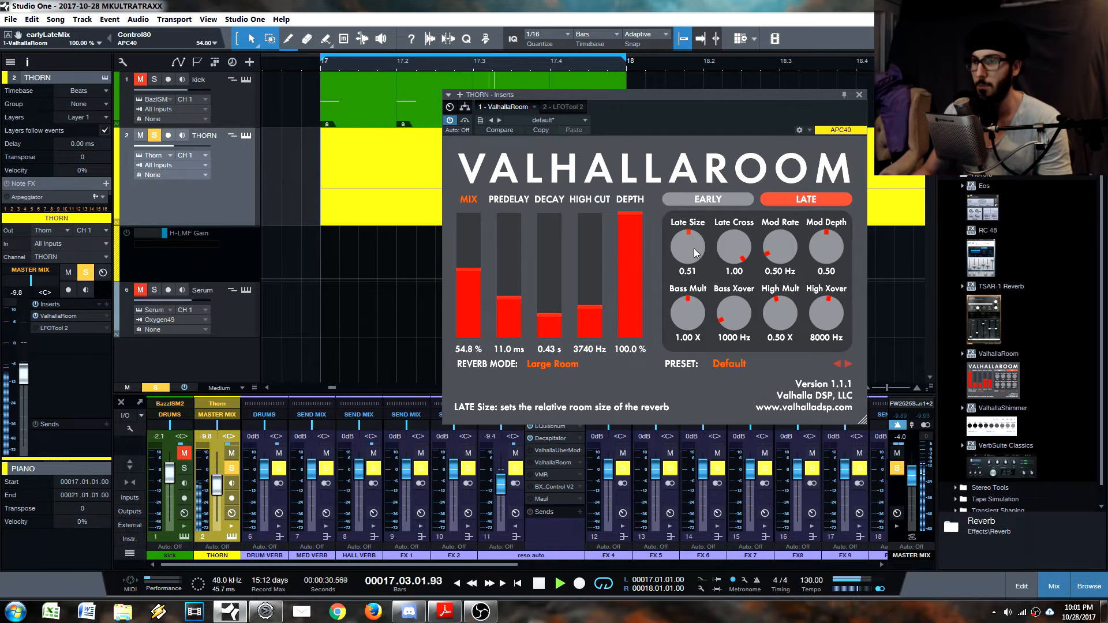
Step: During playback, lower late size to 0.00 and raise it to 0.99, ending with playback stopped
drag(693, 243, 697, 322)
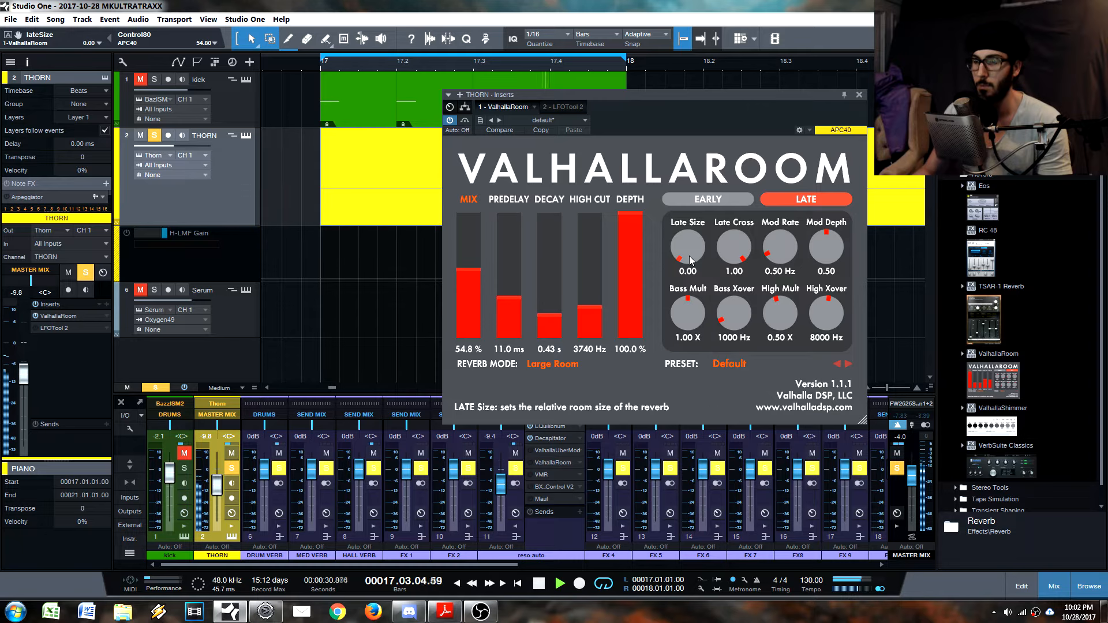
drag(691, 260, 710, 160)
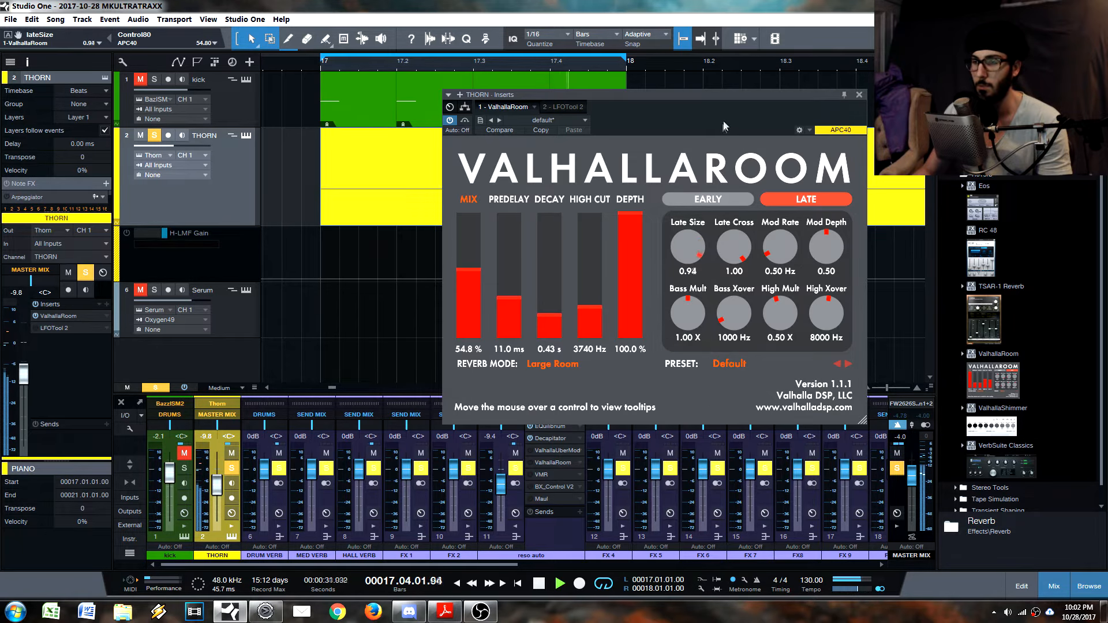
drag(723, 122, 731, 109)
key(space)
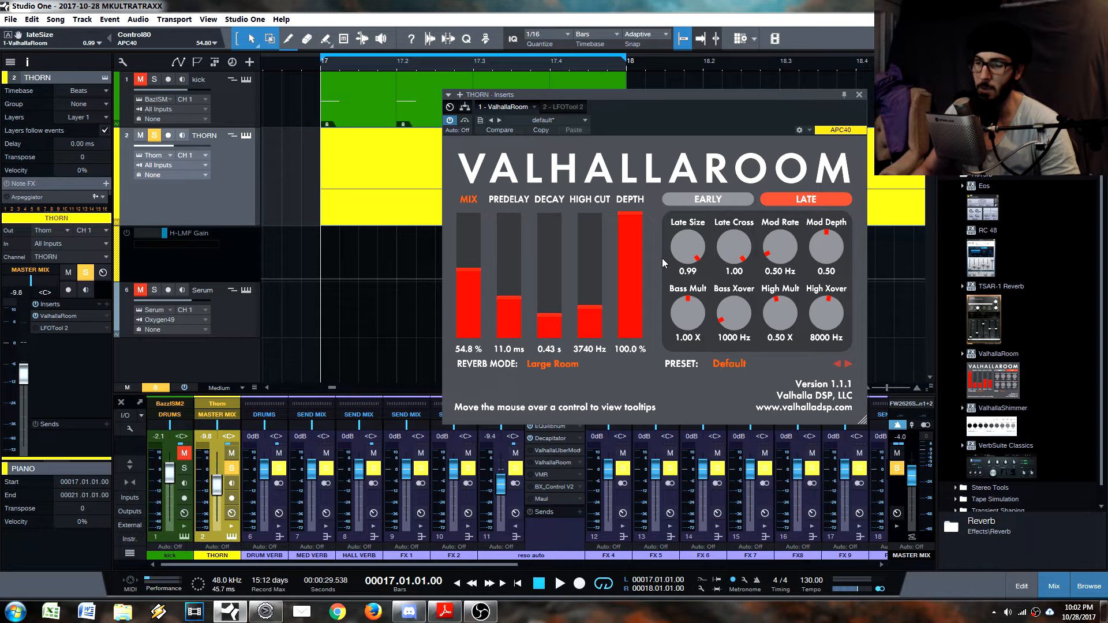
Step: Audition the synth while reducing late size to 0.24, and set late size to 0.50
key(space)
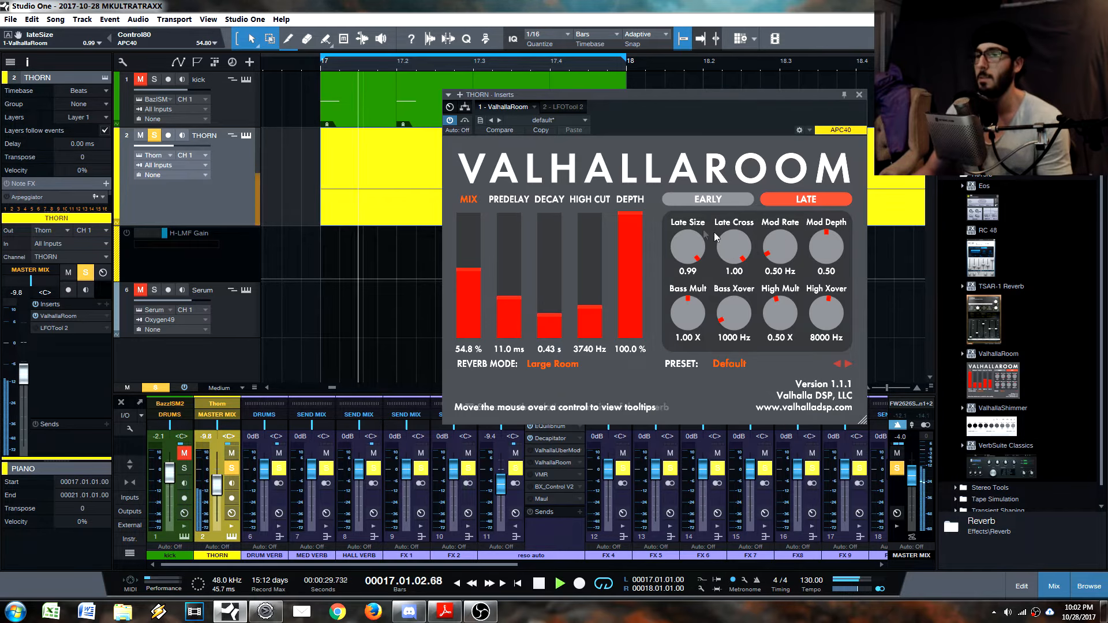
drag(688, 245, 692, 349)
key(space)
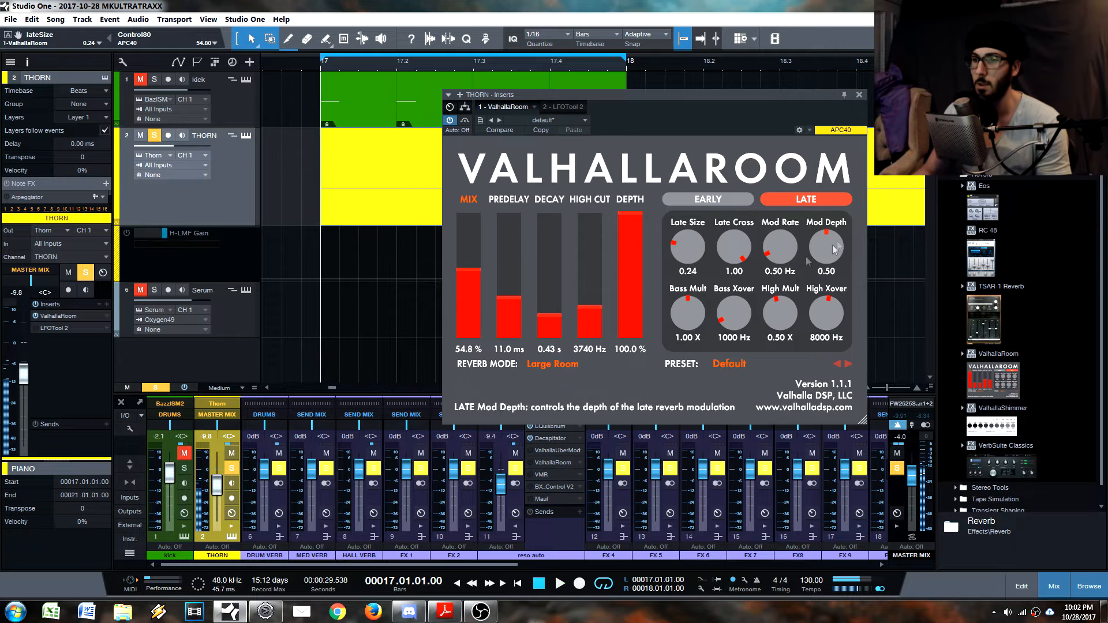
click(708, 199)
click(798, 200)
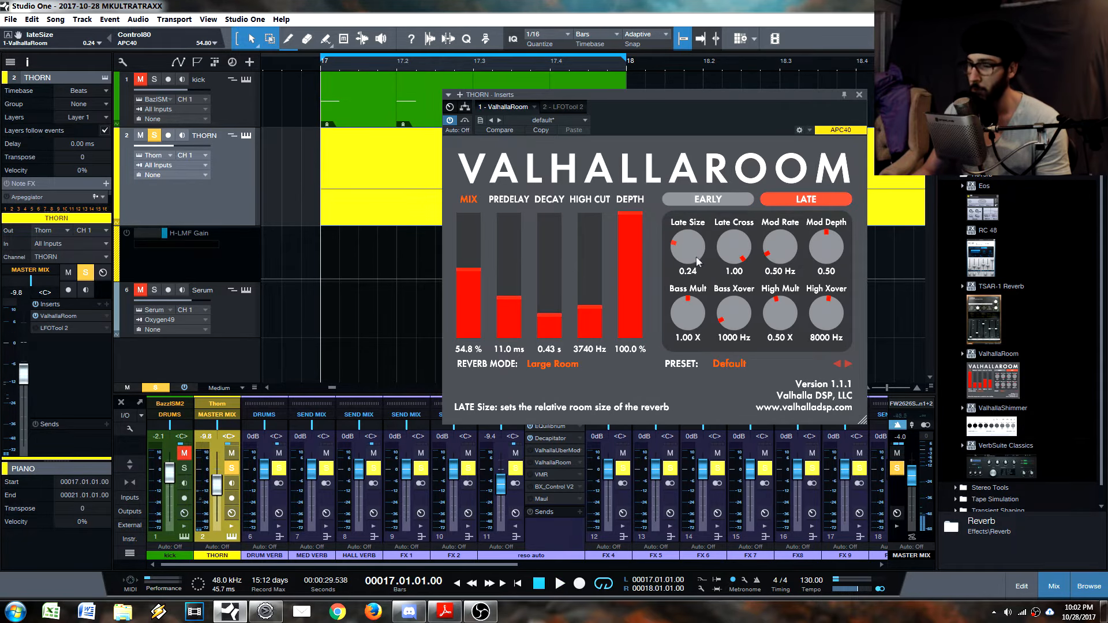
drag(691, 236, 697, 222)
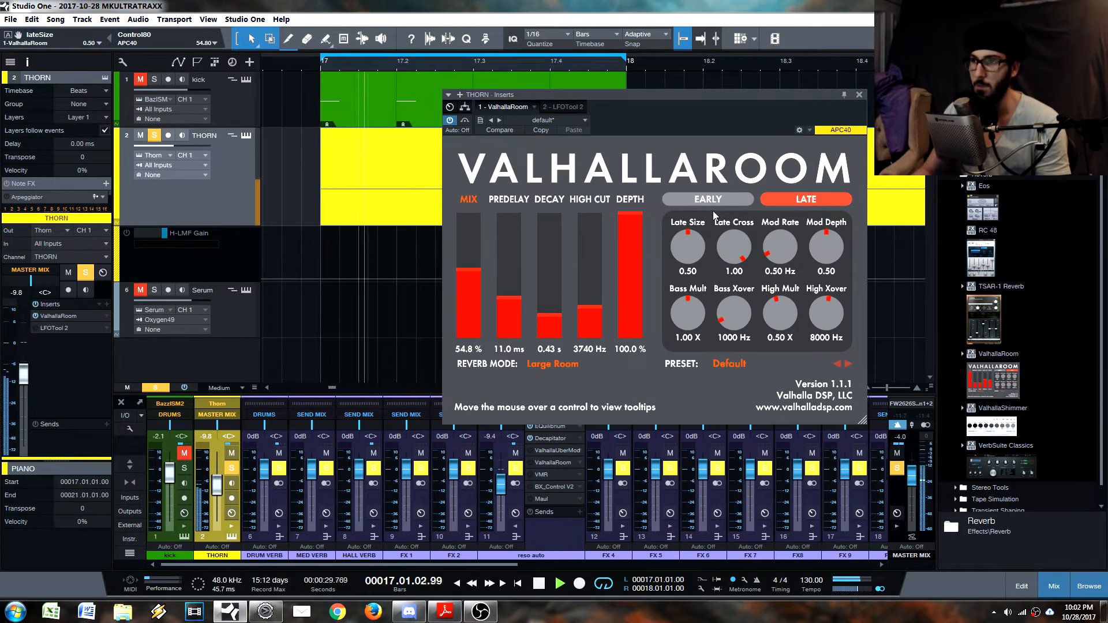
Step: Audition early send raised to 1.00 in the early reverb controls, and return it to 0.00
click(707, 199)
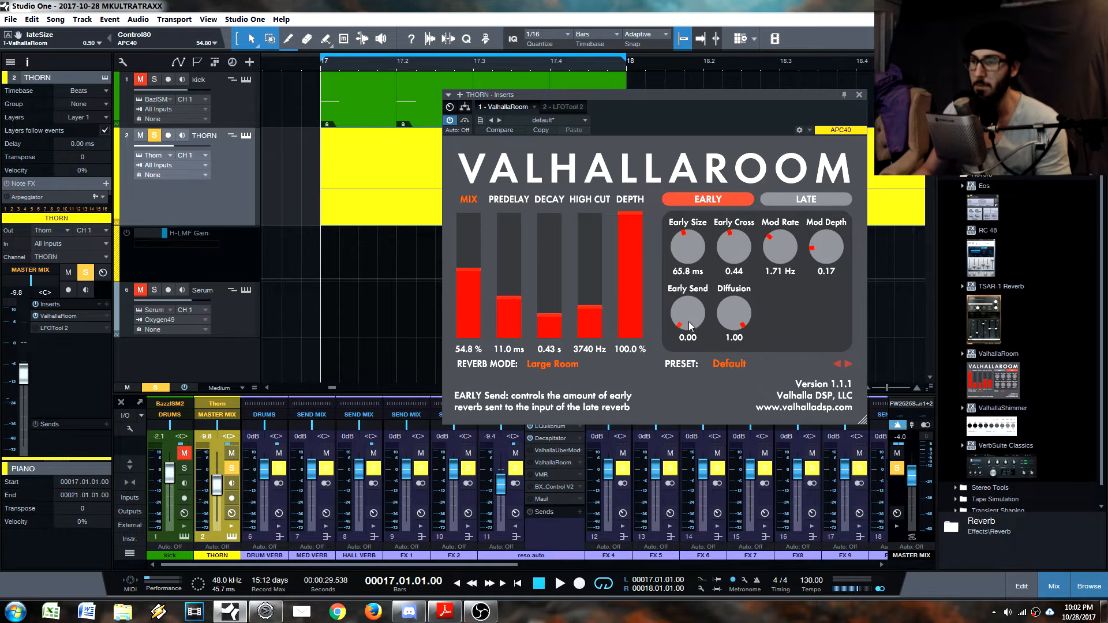
key(space)
drag(688, 321, 713, 199)
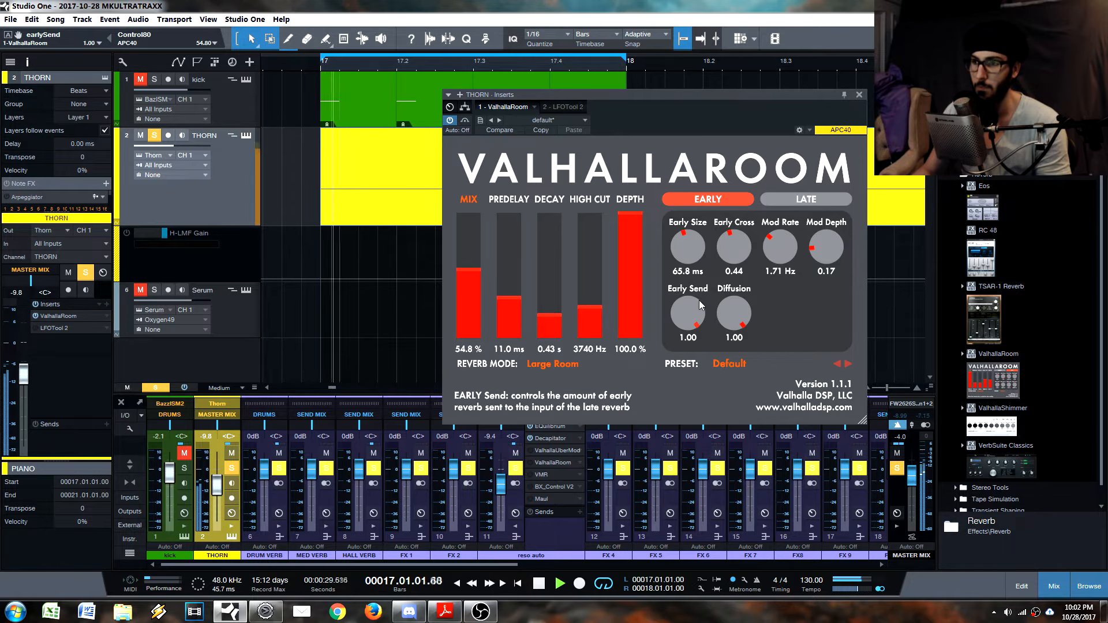
key(space)
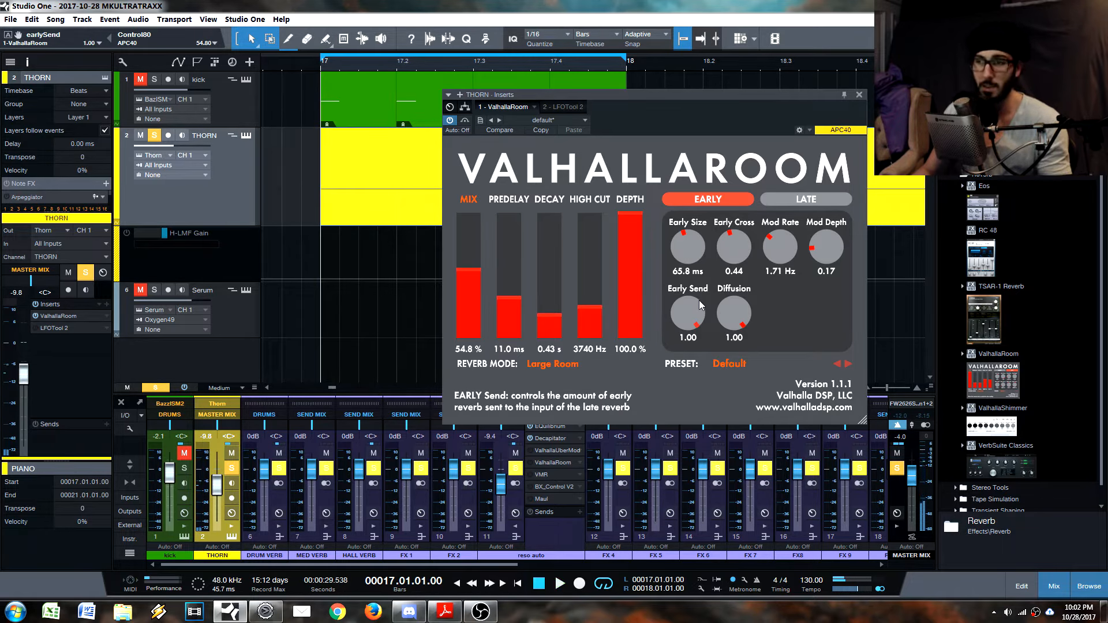
drag(700, 302, 698, 363)
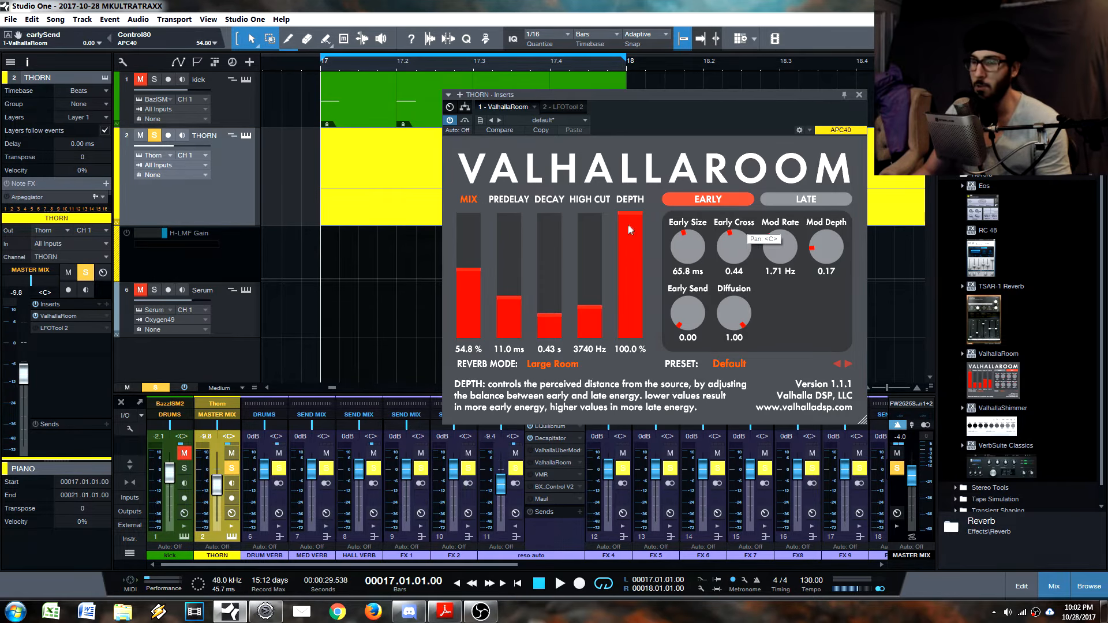
Step: Lower the depth to 0.0 % and audition early size from 747.1 ms down to 1.0 ms and up to 825.4 ms
drag(630, 229, 632, 363)
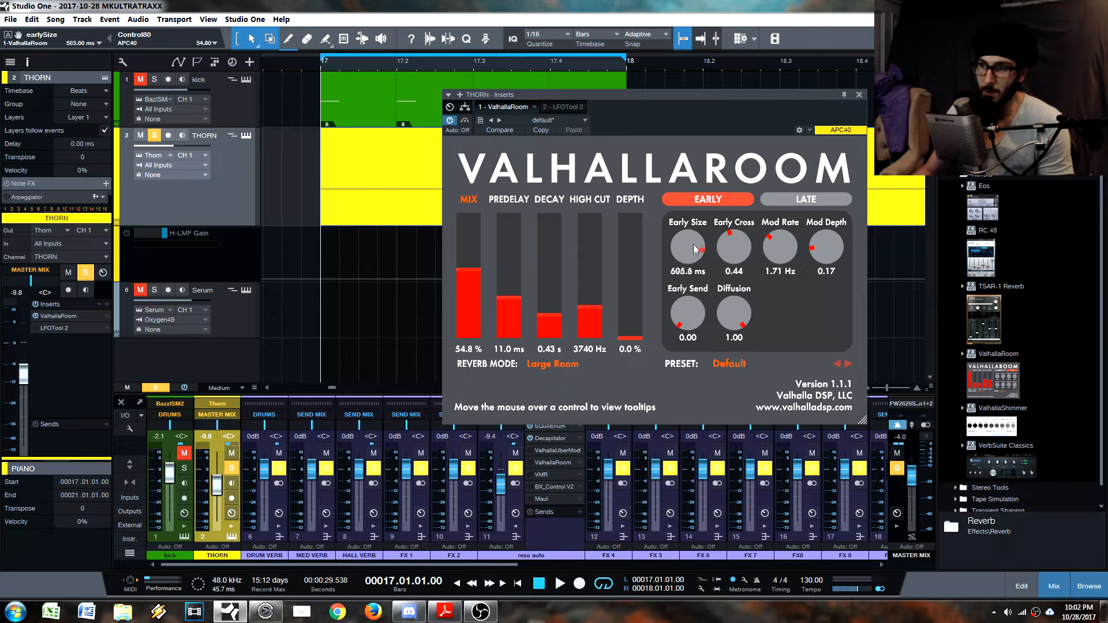
drag(691, 246, 692, 245)
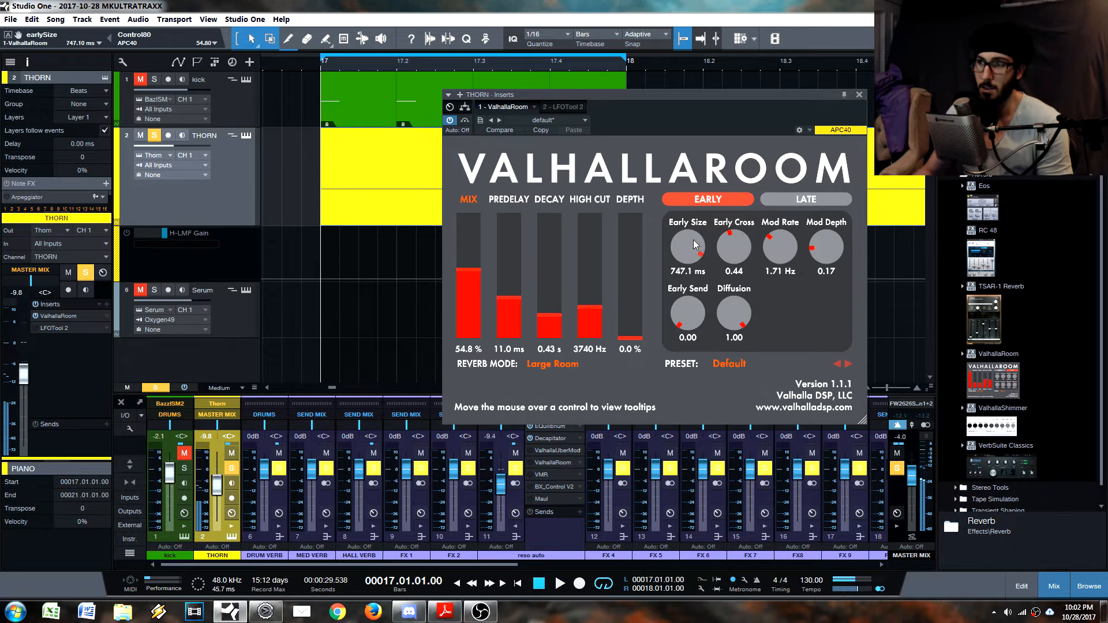
drag(693, 240, 711, 414)
key(space)
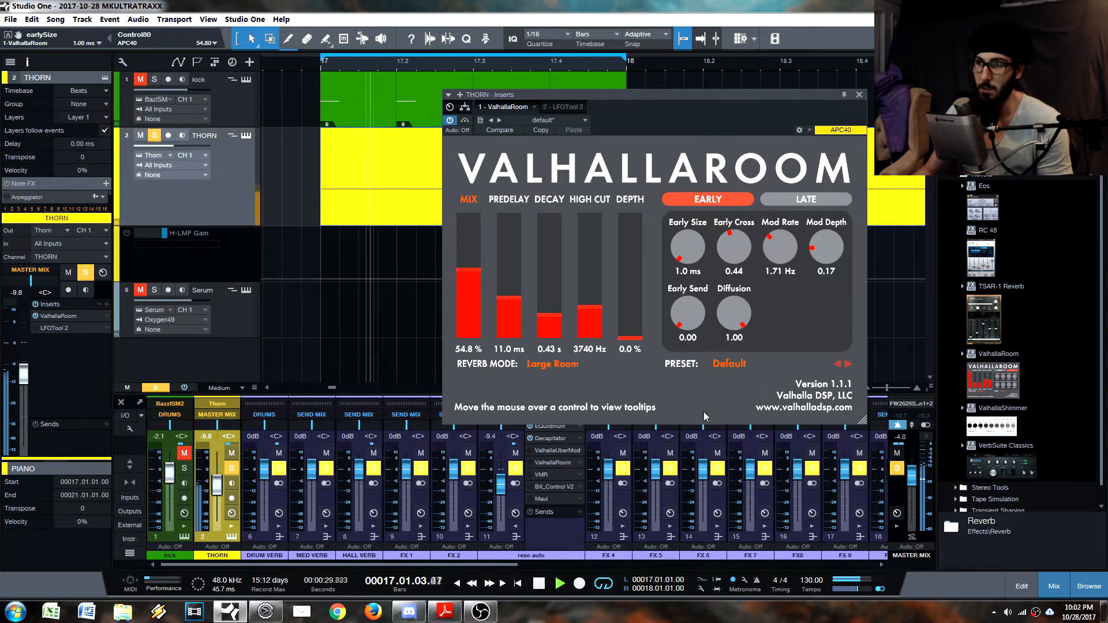
key(space)
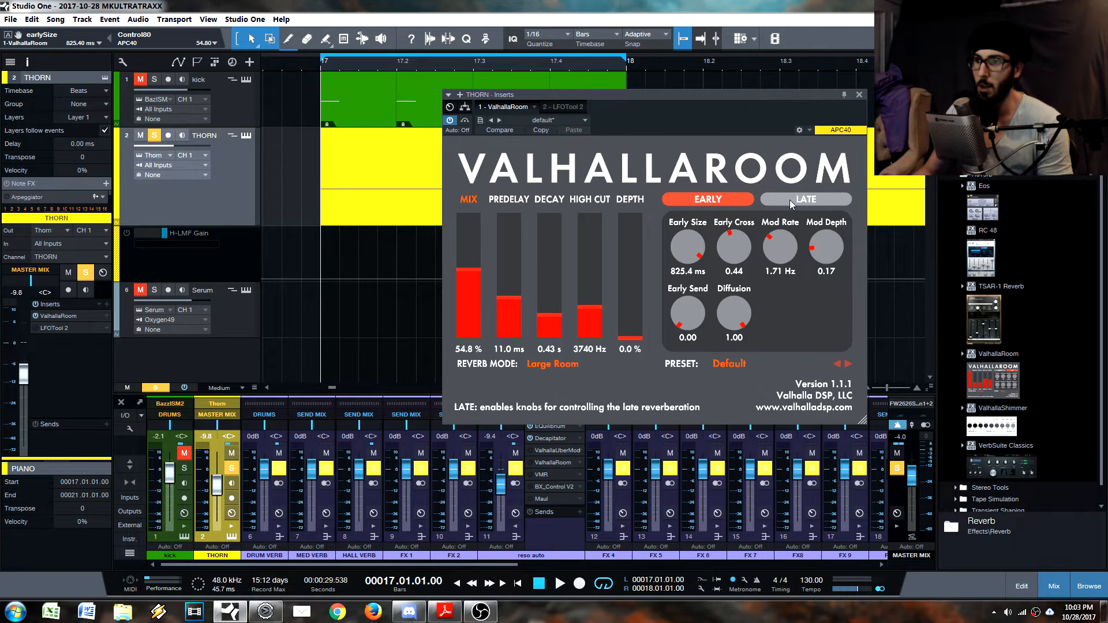
Step: Raise the depth to 100 % and audition the synth while increasing early send to 0.95
drag(635, 344, 644, 248)
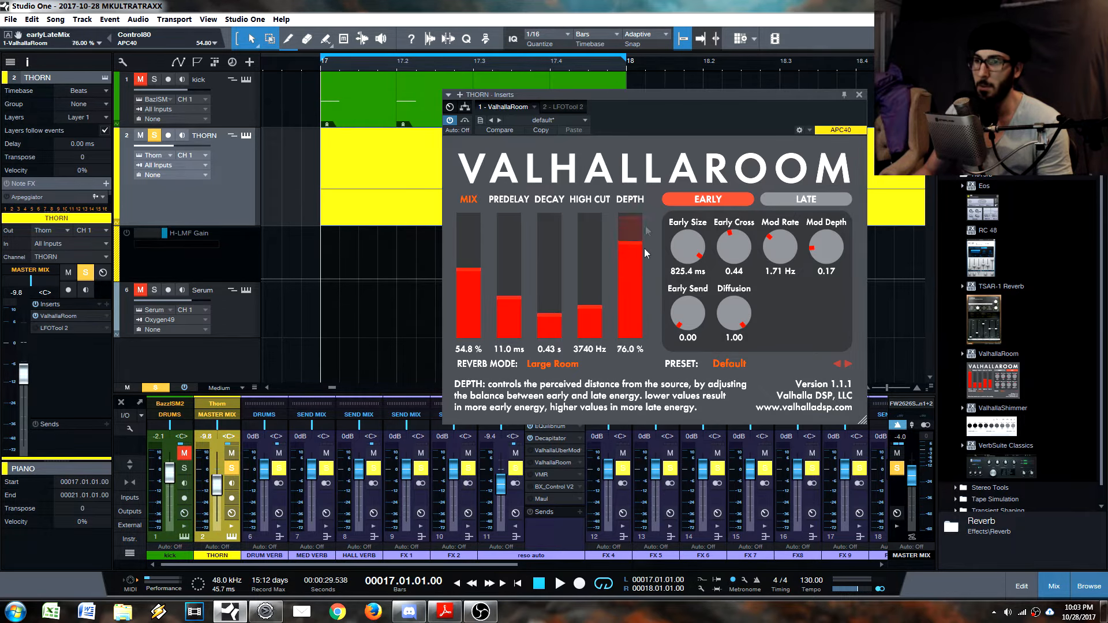
click(806, 199)
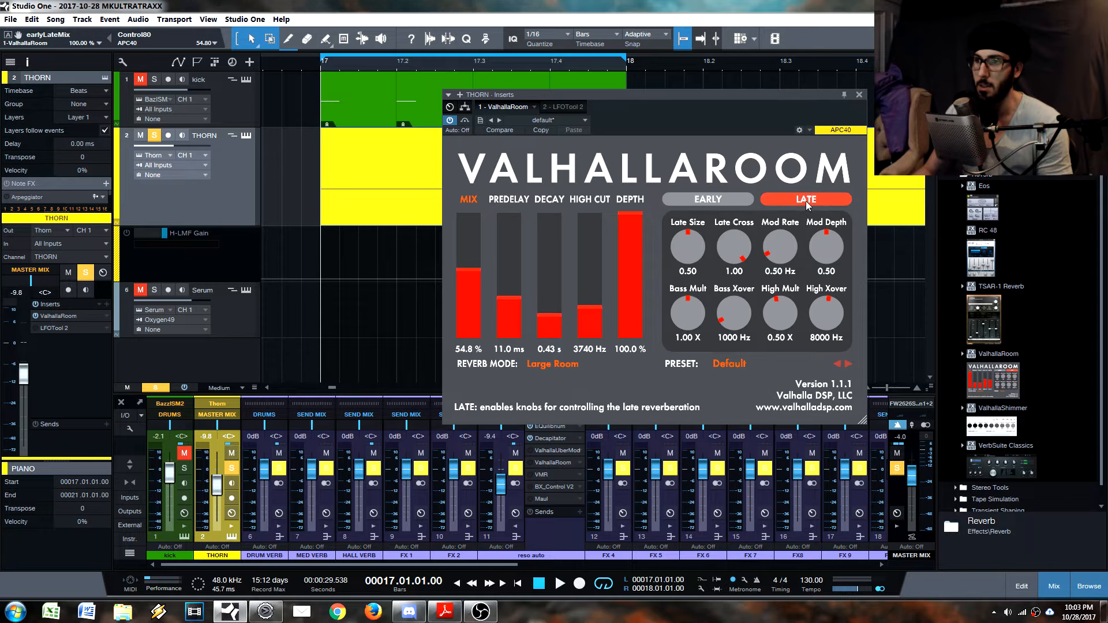
click(720, 201)
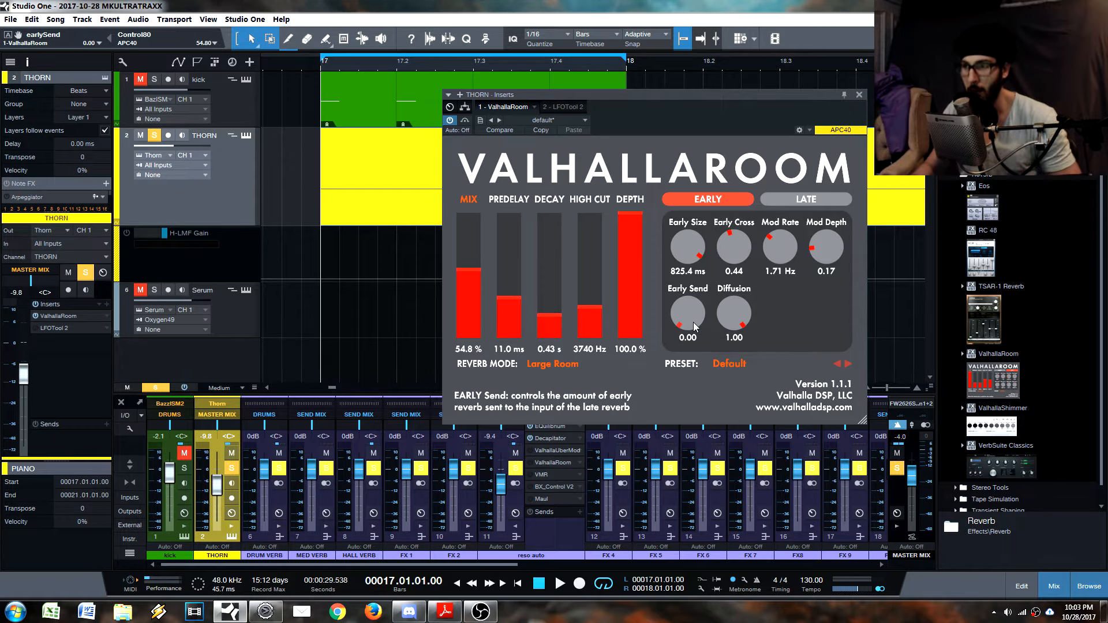
key(space)
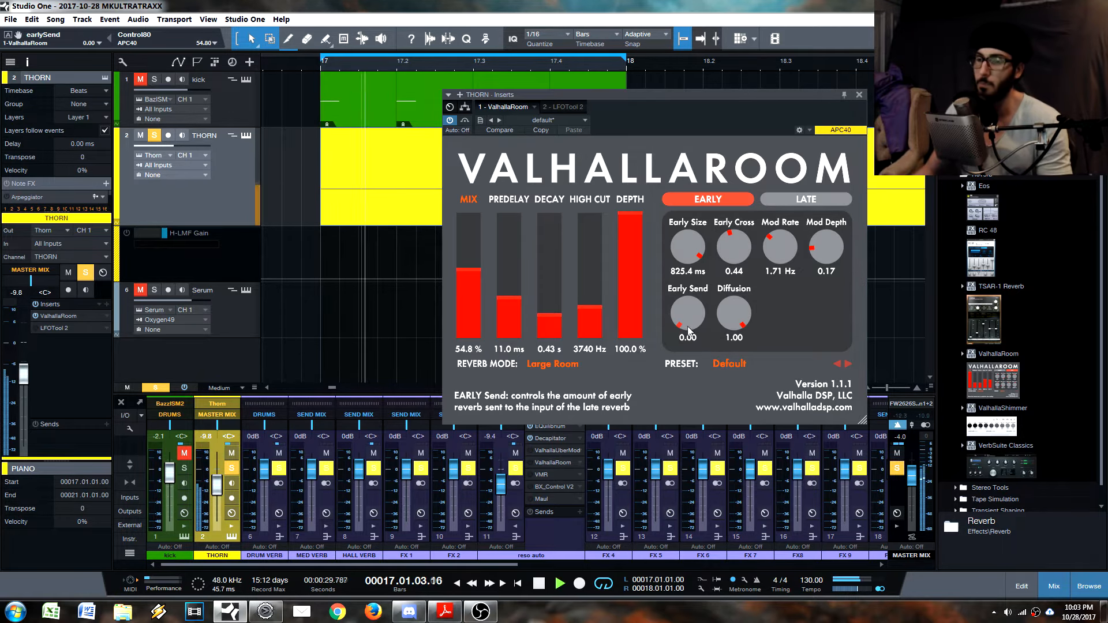
drag(694, 306, 714, 183)
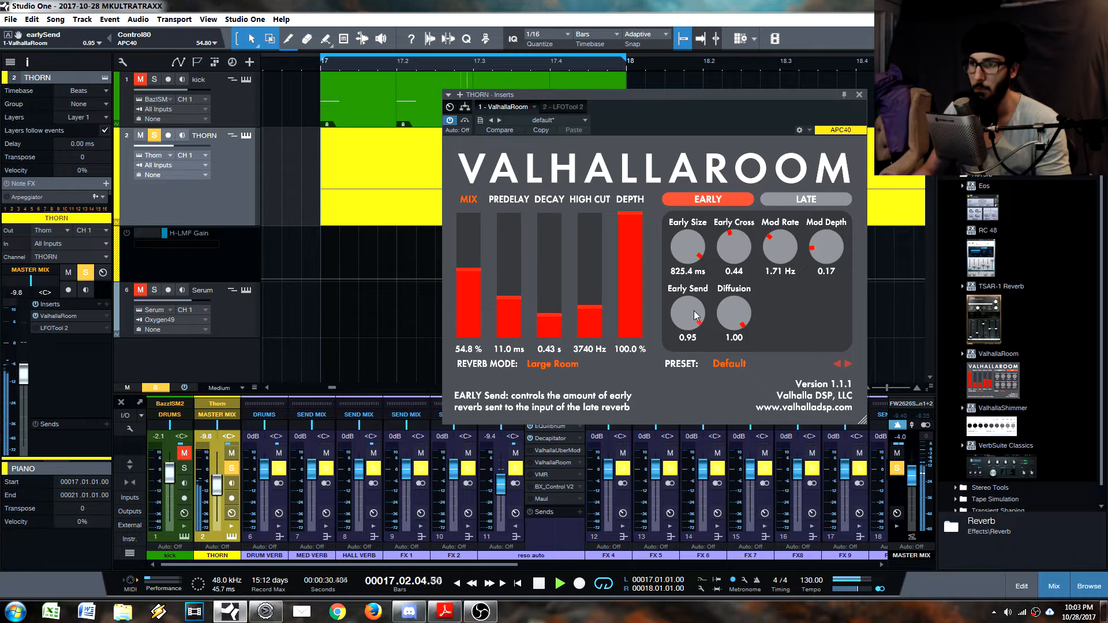
key(space)
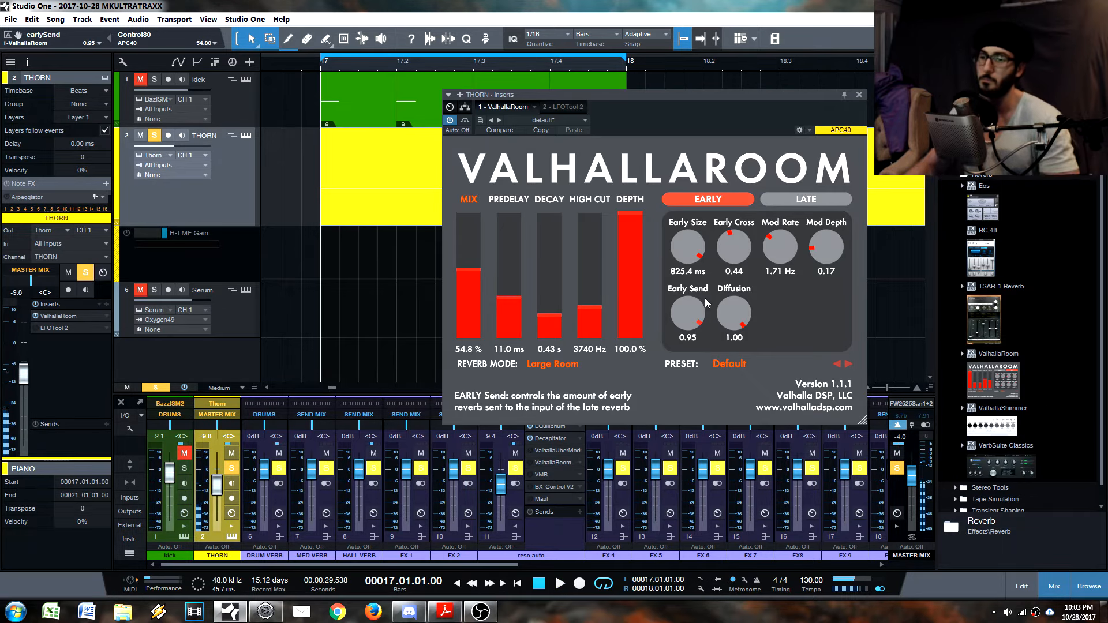
Step: Return early send to 0.00 and depth to 0.0 %, and briefly play the synth
drag(692, 312, 699, 426)
drag(633, 224, 638, 429)
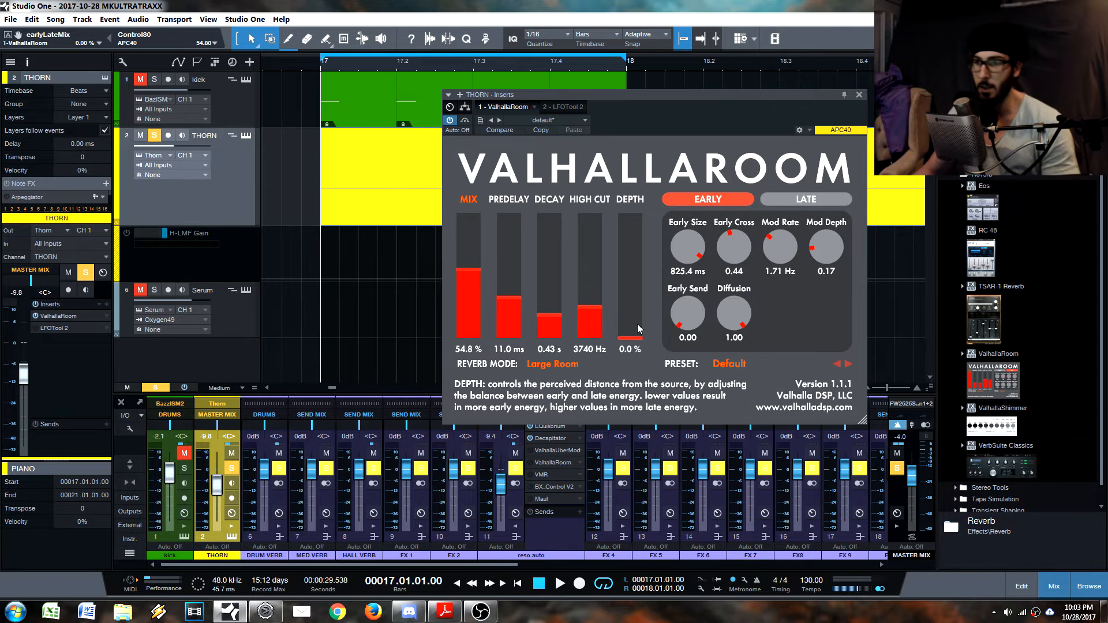
key(space)
key(space)
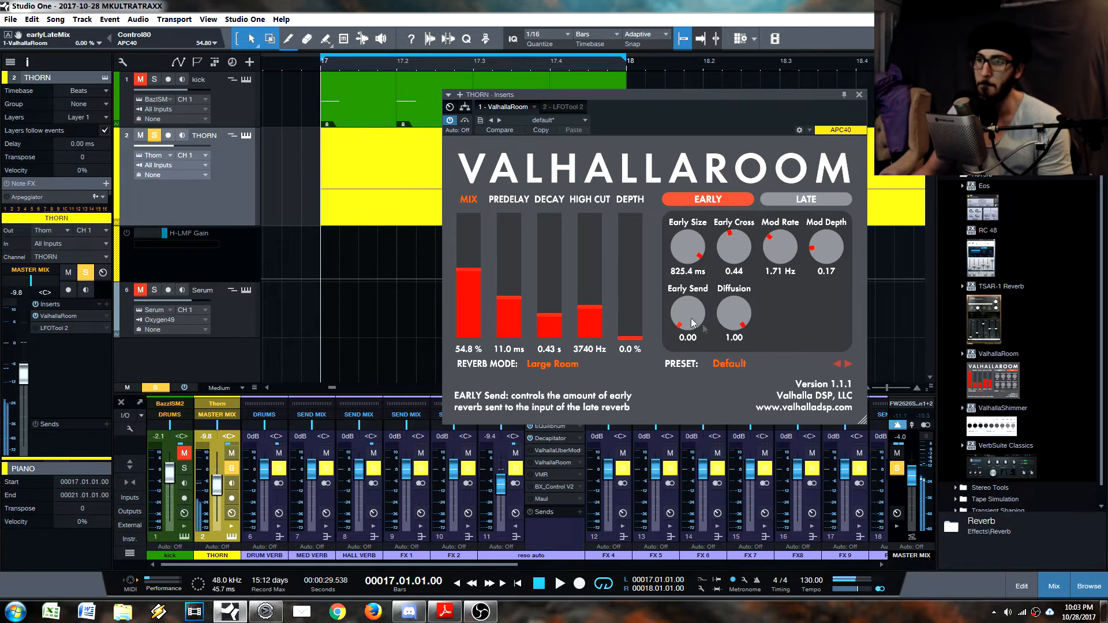
Step: Raise early send to 1.00 with the depth at 100 %, and return the depth to 0.0 %
drag(631, 348, 624, 277)
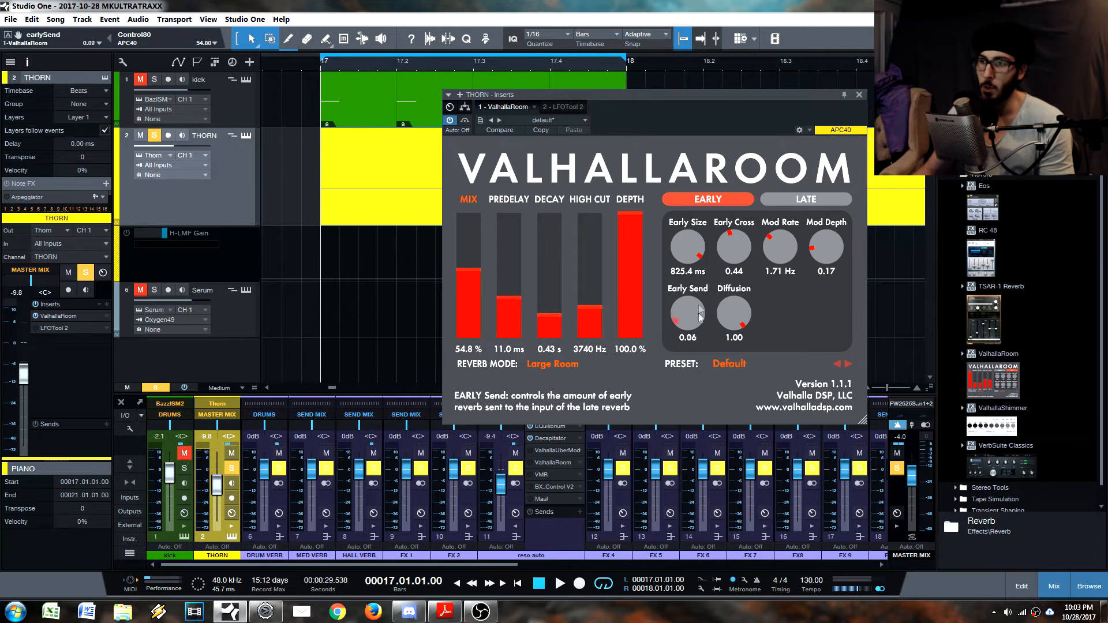
drag(685, 332, 707, 223)
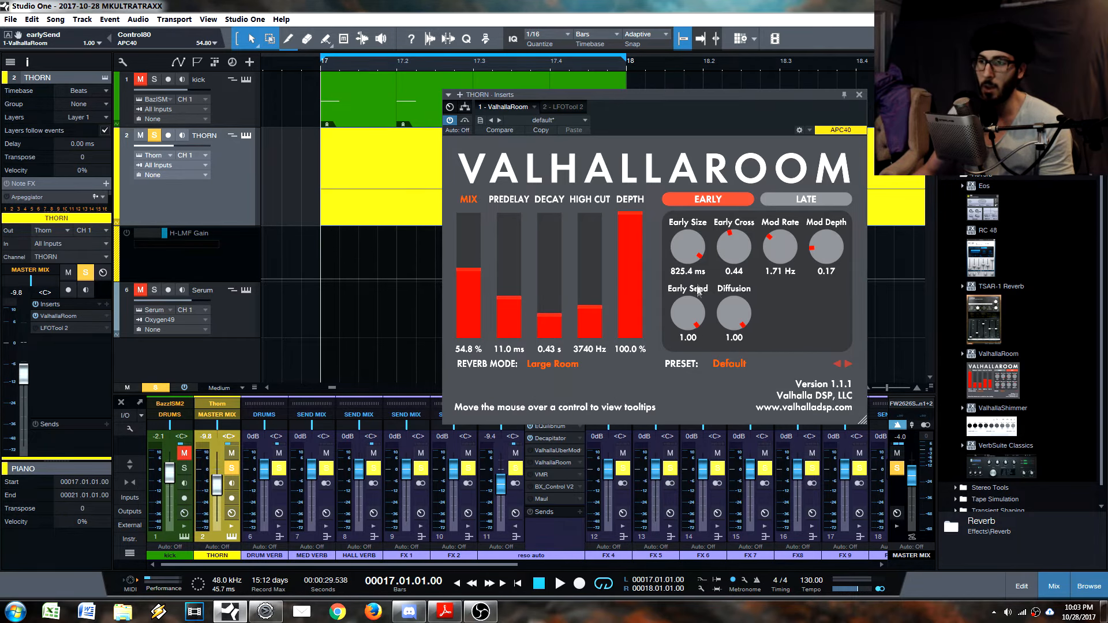
drag(626, 308, 635, 379)
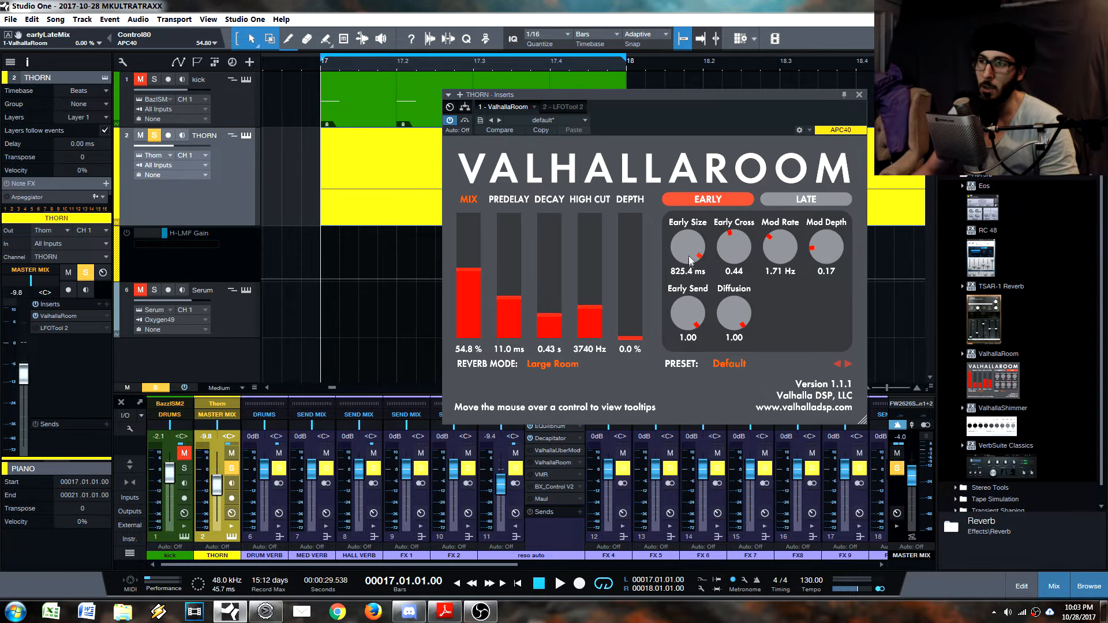
Step: Compare the late and early reverb controls, ending with the late controls displayed
click(806, 199)
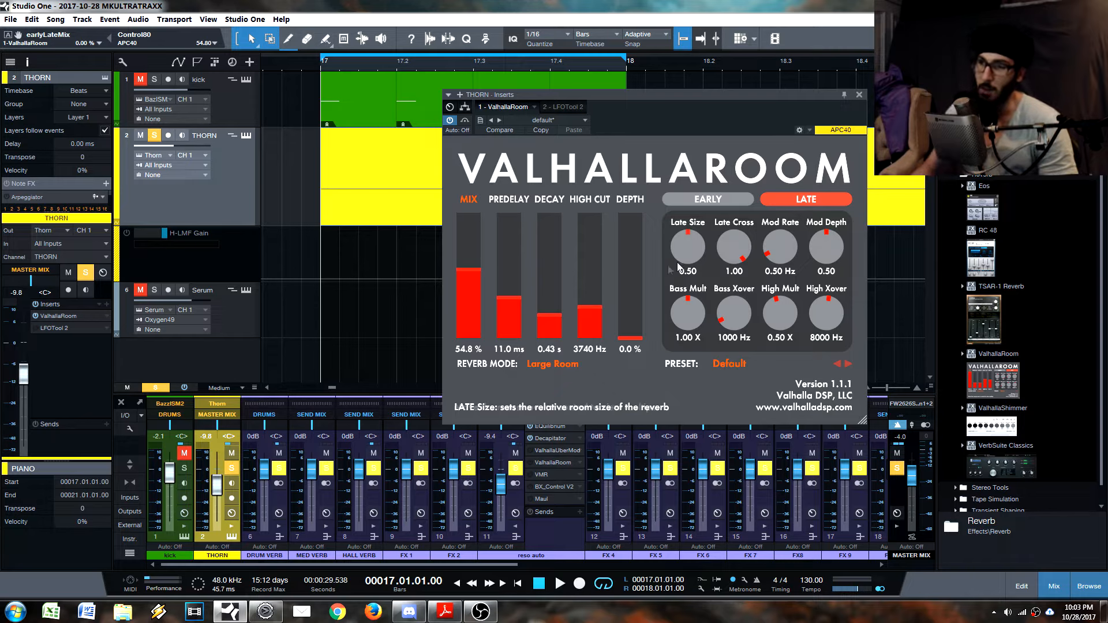
click(709, 202)
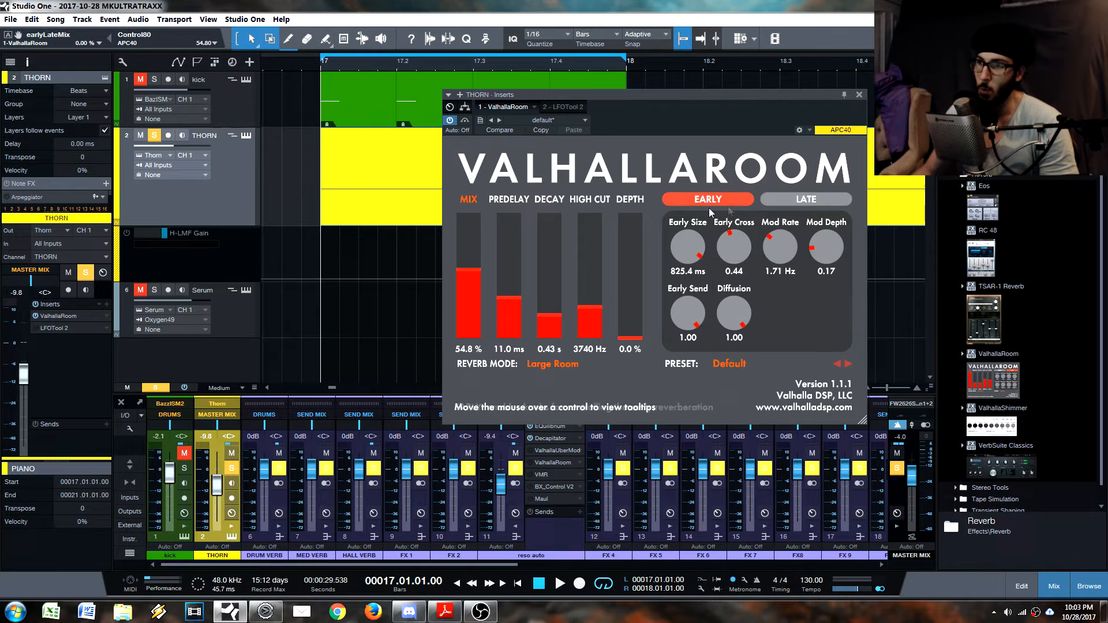
click(800, 201)
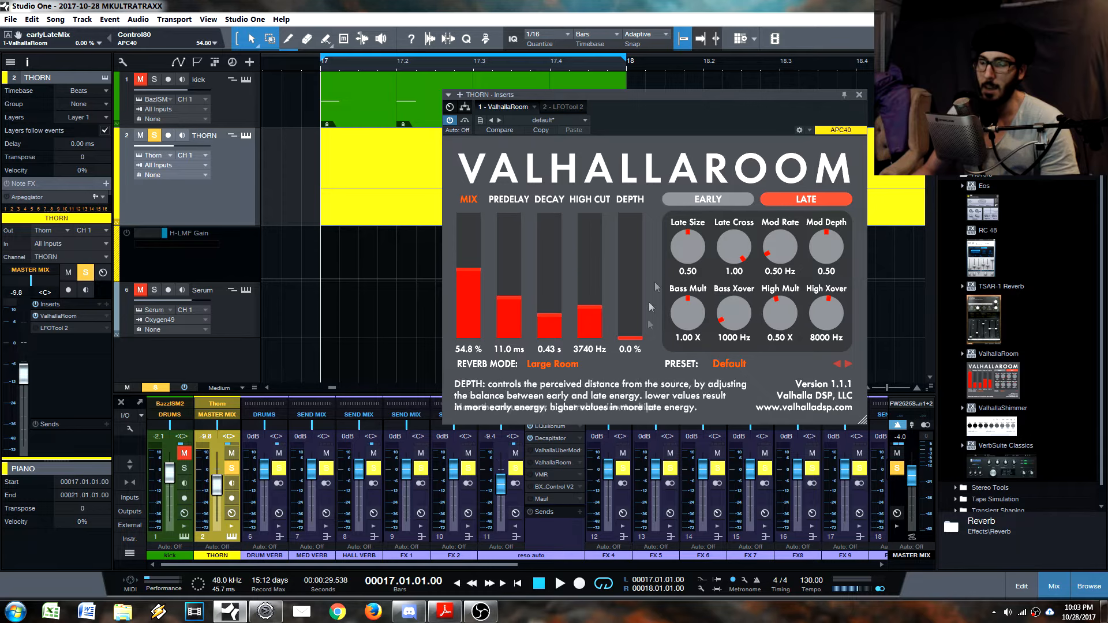
Step: Compare the early and late controls, set early send to 0.74, and raise the depth to 100 %
click(711, 201)
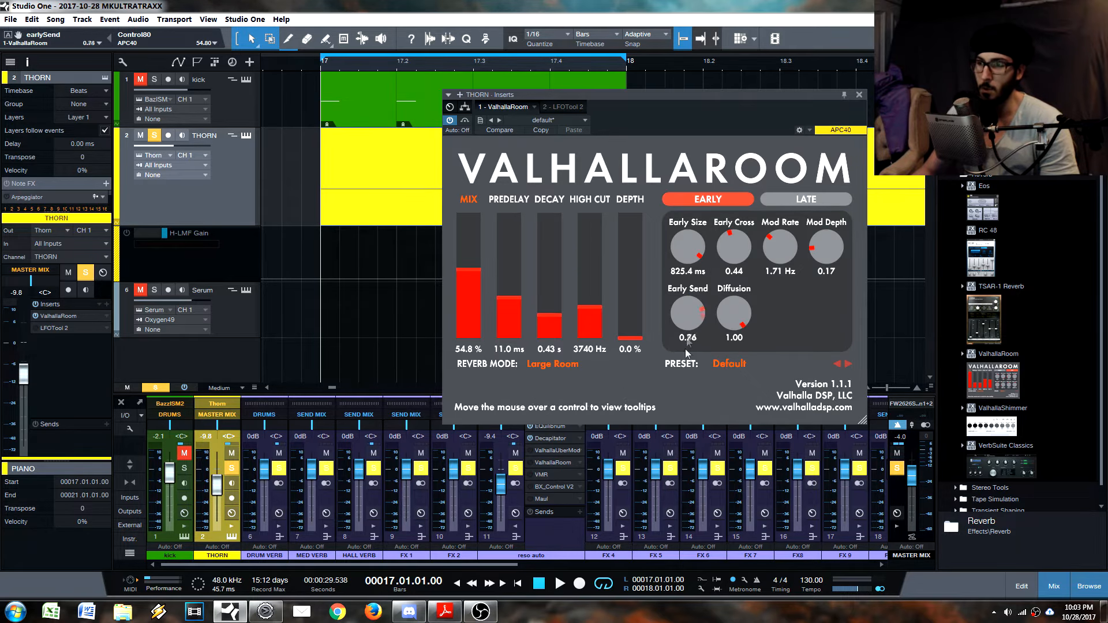
click(802, 199)
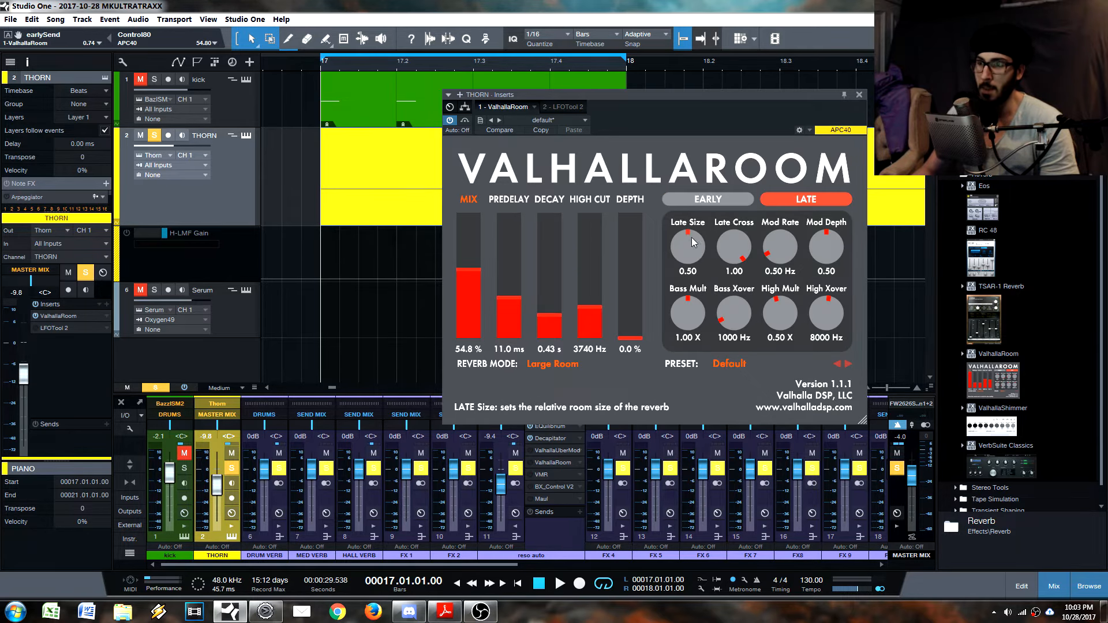
click(718, 199)
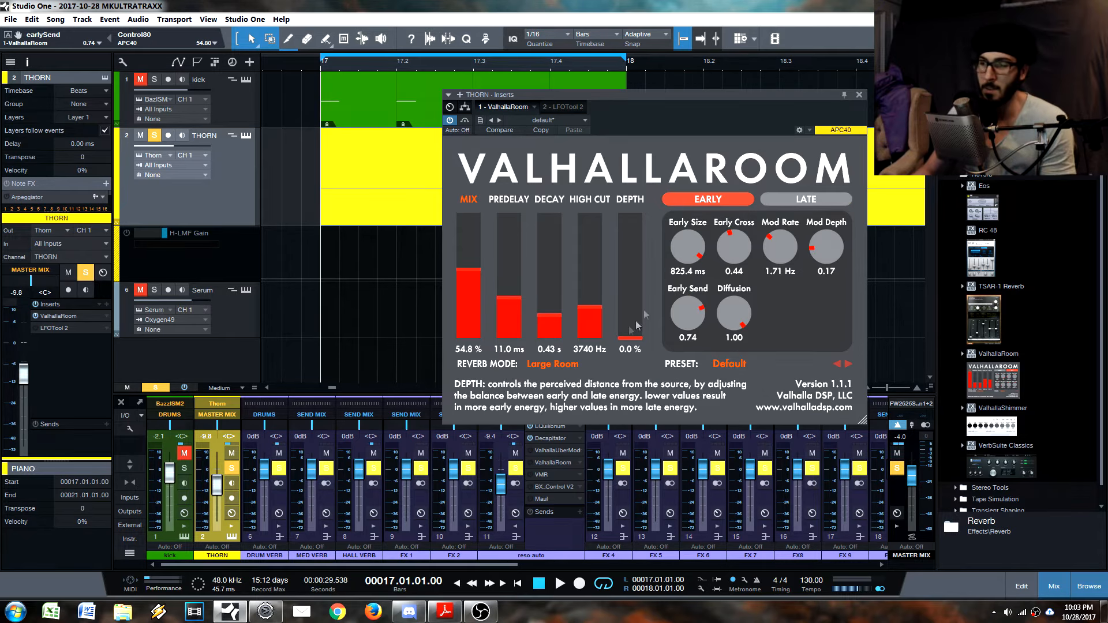
drag(637, 326, 642, 214)
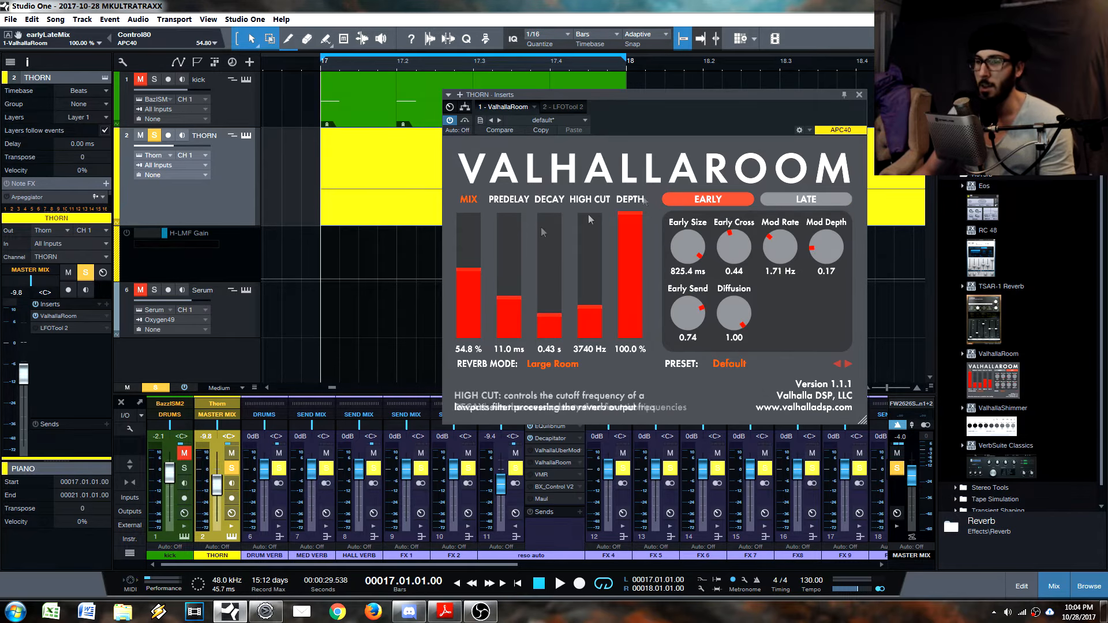
Step: Play the synth while lowering early size to 69.7 ms and late size to 0.02
key(space)
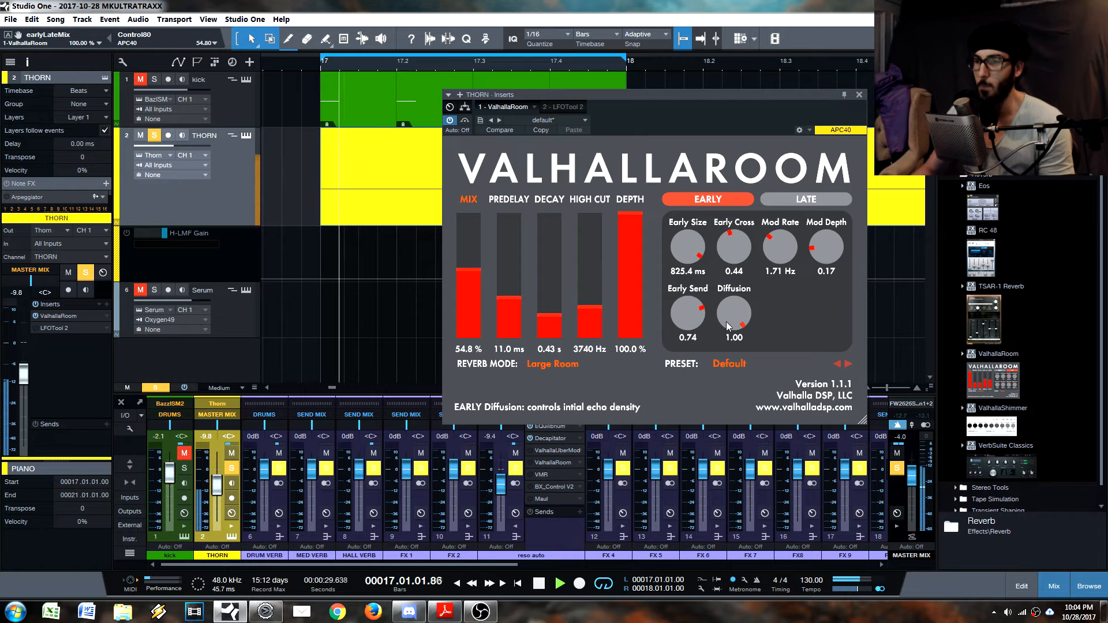
drag(687, 248, 687, 314)
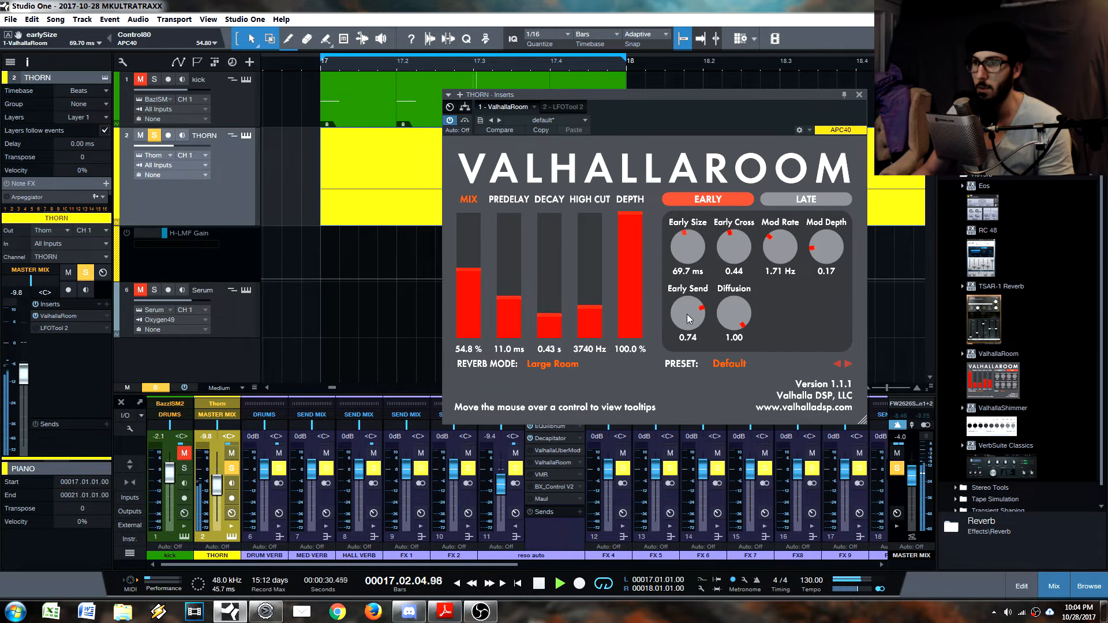
click(800, 202)
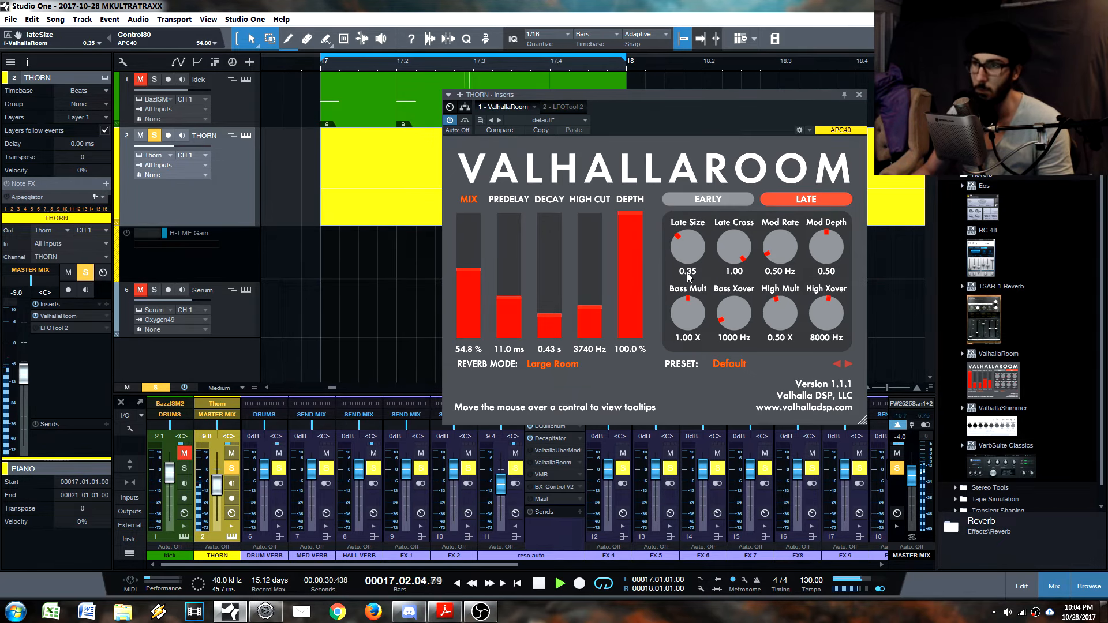
drag(688, 276, 693, 303)
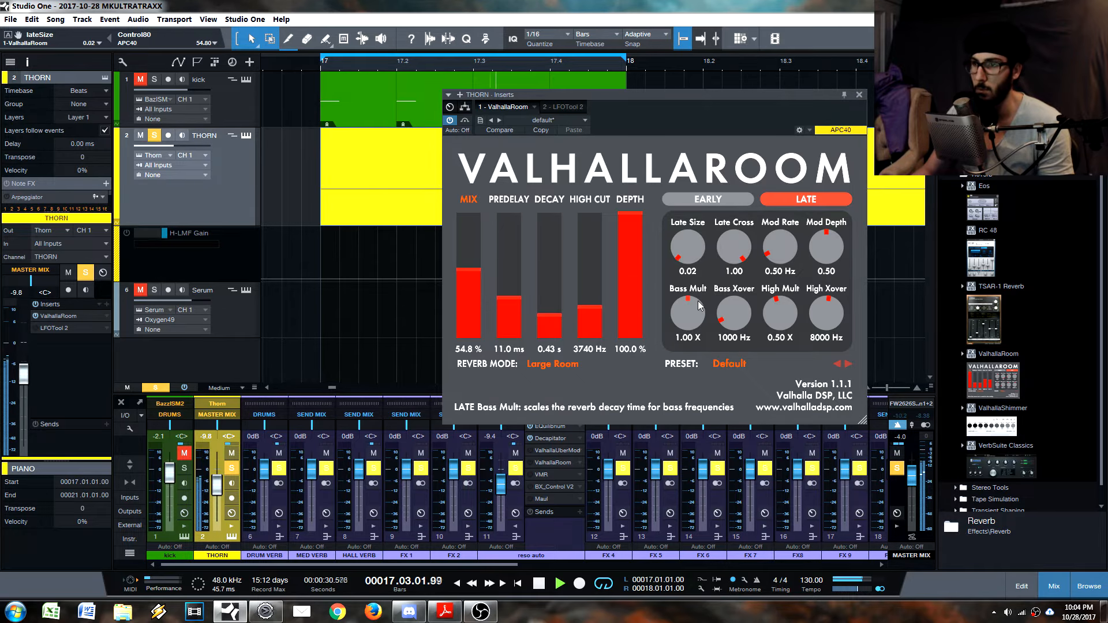
Step: Lower early size to 19.9 ms while auditioning the synth, and set it to 60.0 ms with playback stopped
click(701, 199)
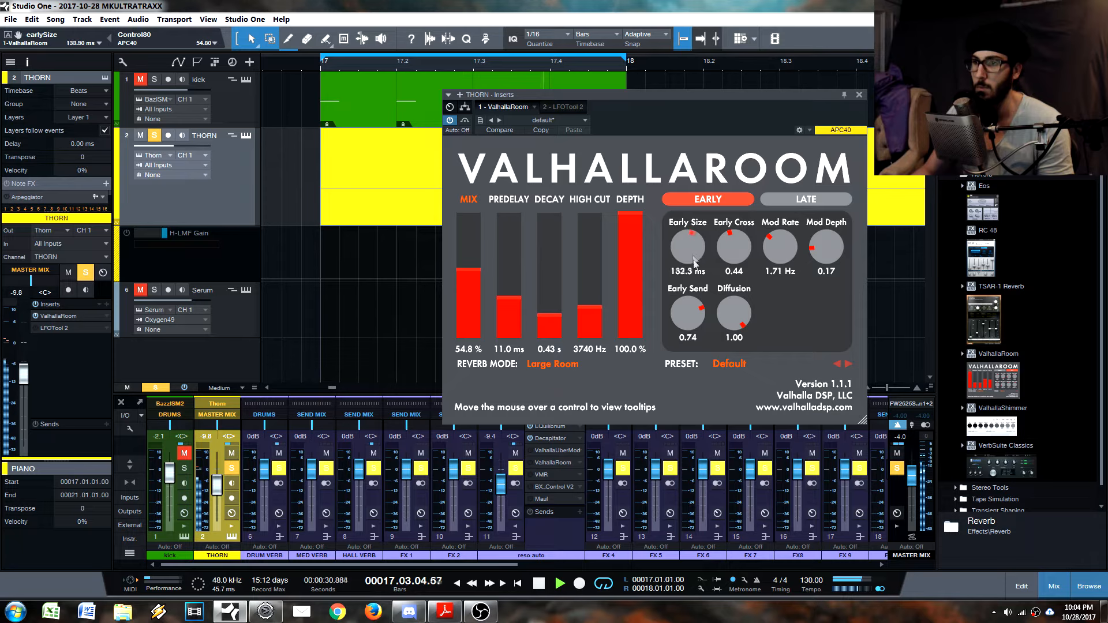
drag(694, 263, 697, 292)
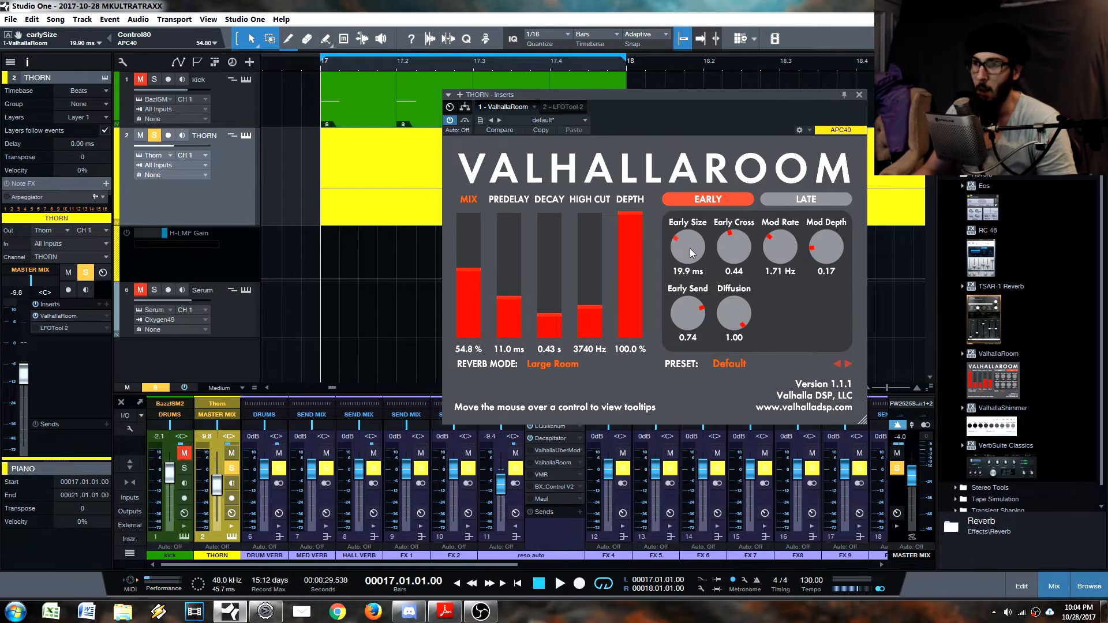
drag(687, 249, 688, 255)
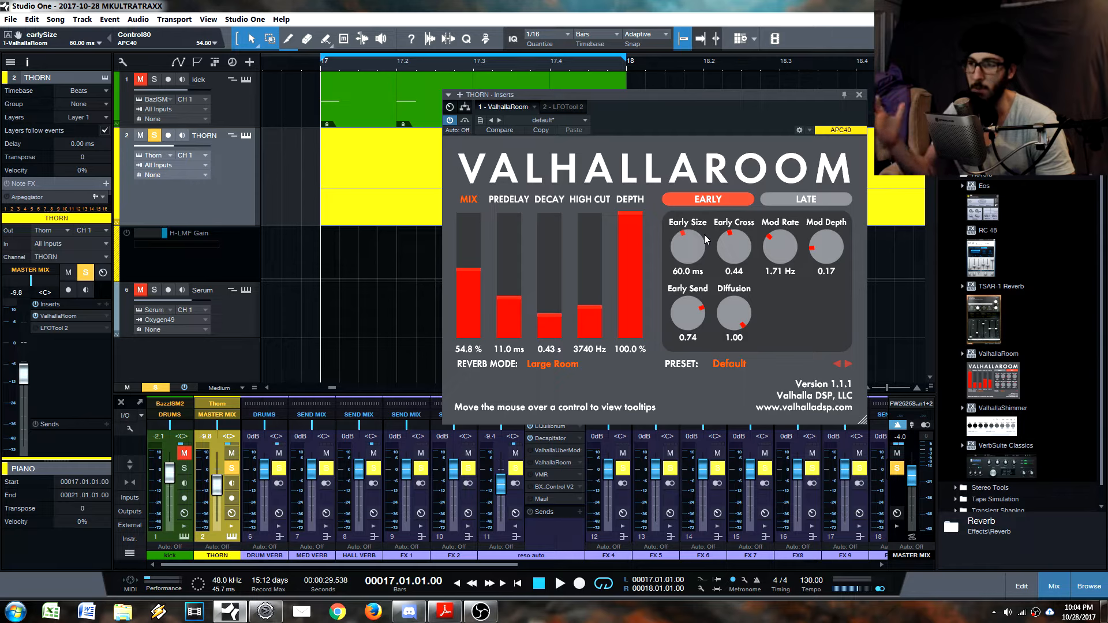
Step: Set late size to 0.50 and early size to 152.6 ms
click(774, 197)
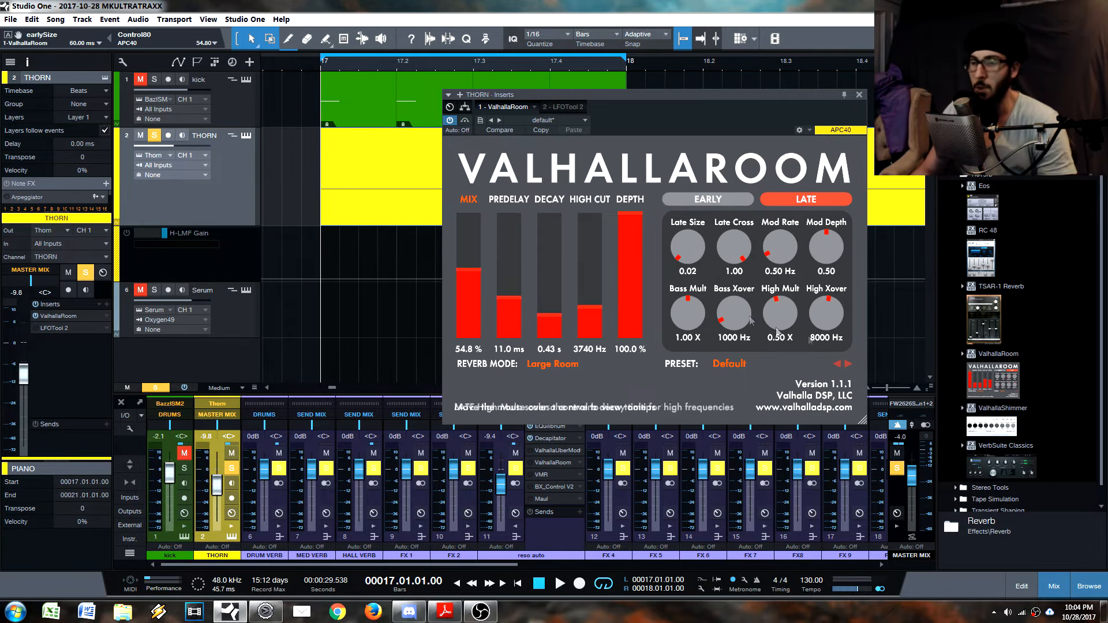
drag(694, 257, 696, 237)
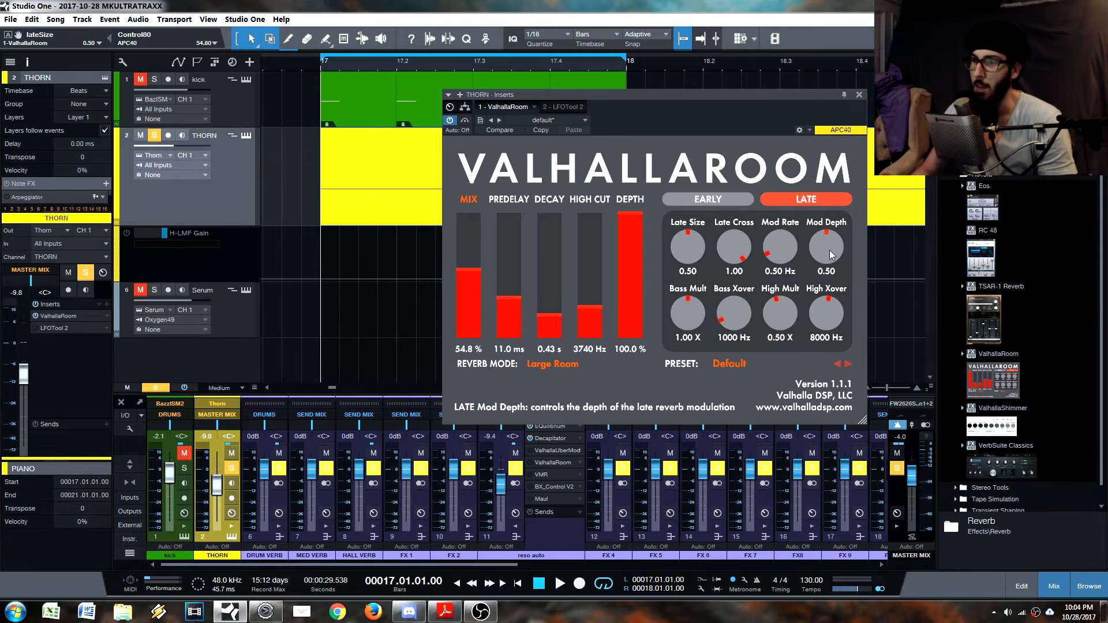
click(713, 202)
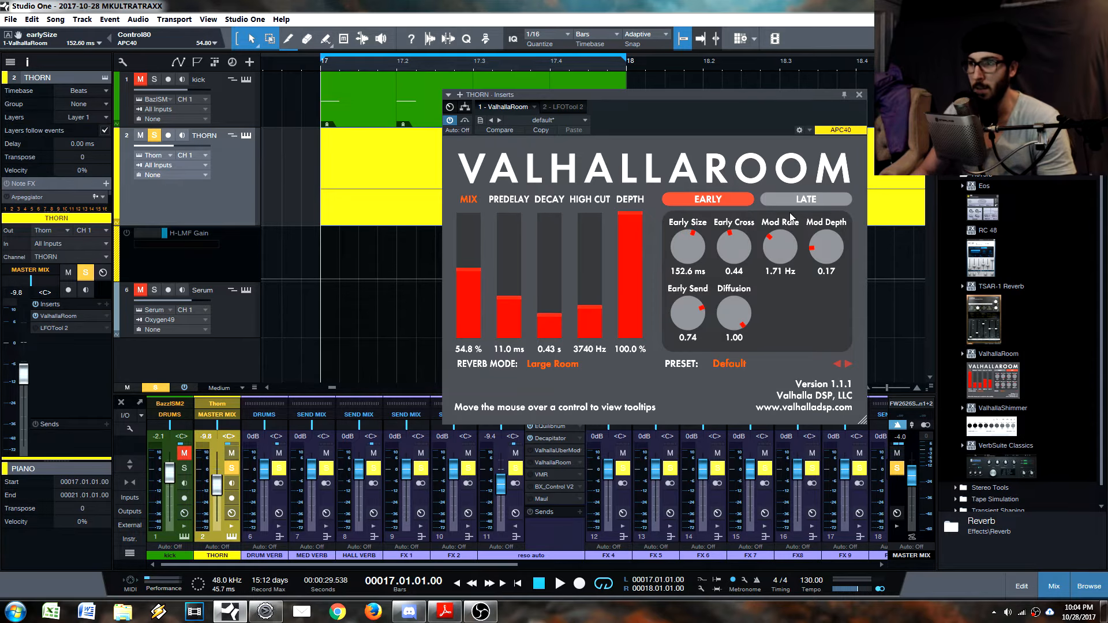
Step: Audition the synth while raising the late reverb's mod rate to 5.00 Hz and mod depth to 1.00
click(815, 201)
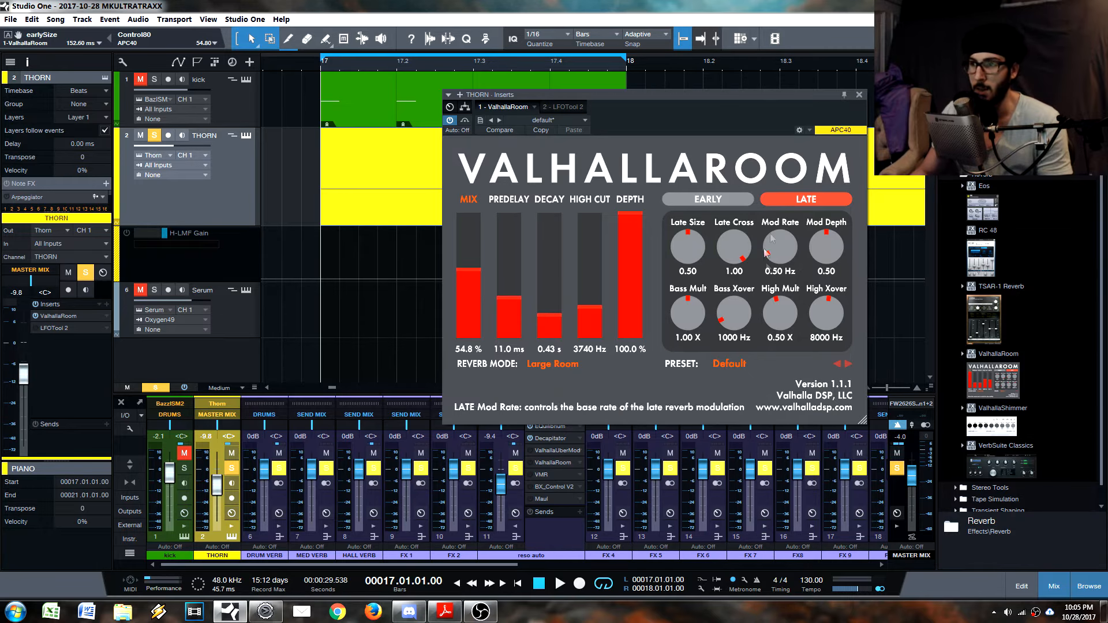
key(space)
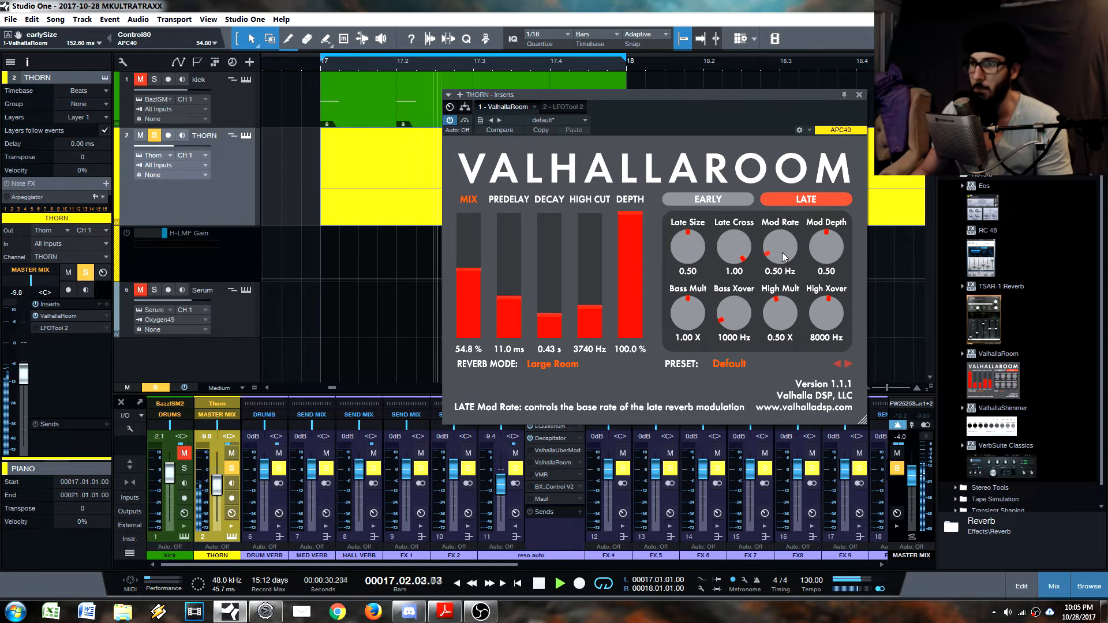
drag(775, 263, 800, 176)
drag(830, 252, 836, 164)
drag(783, 254, 787, 196)
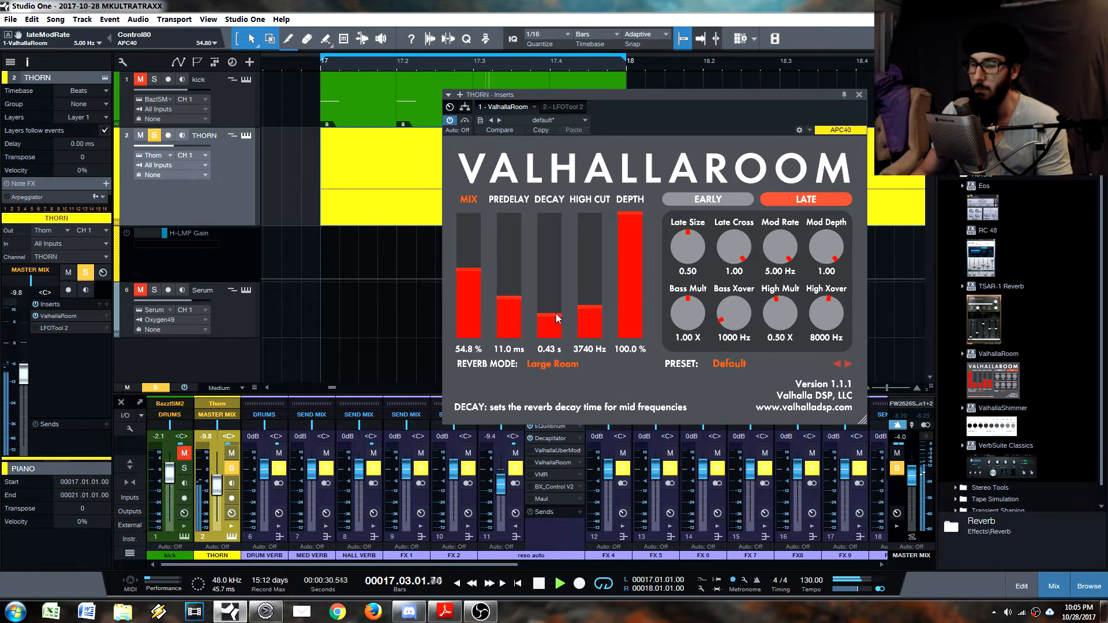
key(space)
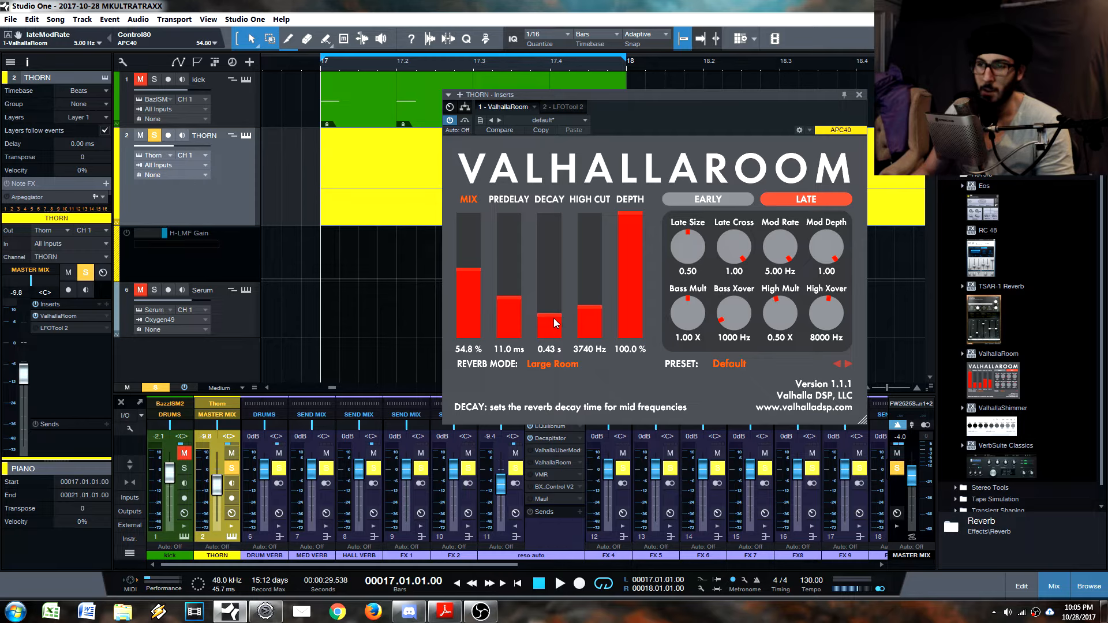
Step: Set the decay to 0.10 s and audition the synth while lowering late size to 0.03
drag(556, 333, 551, 385)
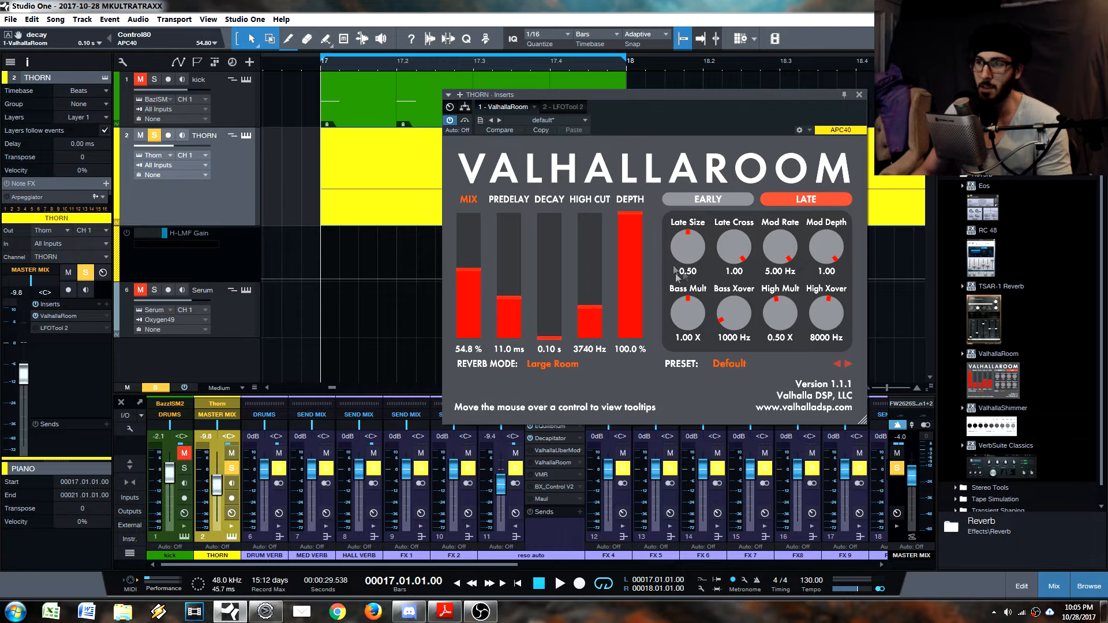
key(space)
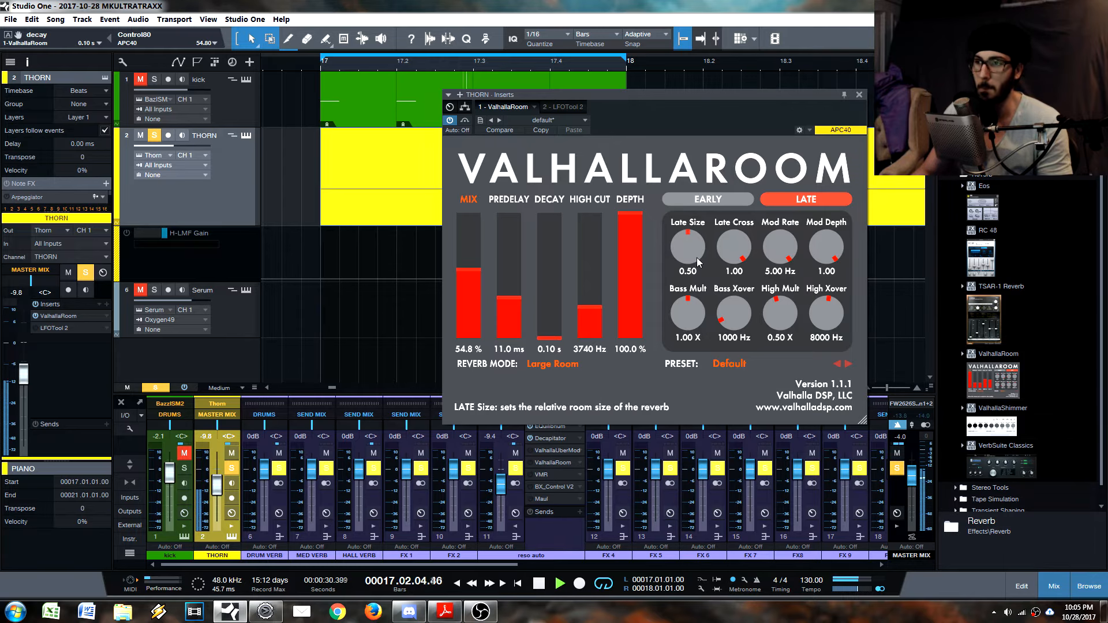
drag(691, 254, 709, 320)
key(space)
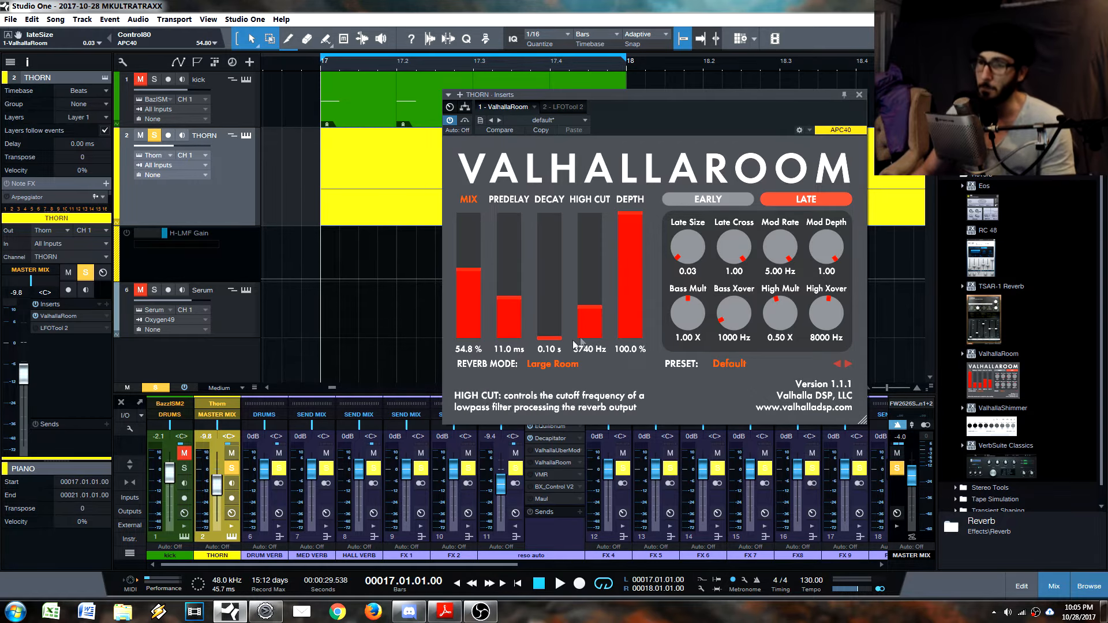
Step: Raise the decay to 3.84 s and audition the synth with the strong late modulation
drag(558, 288, 559, 291)
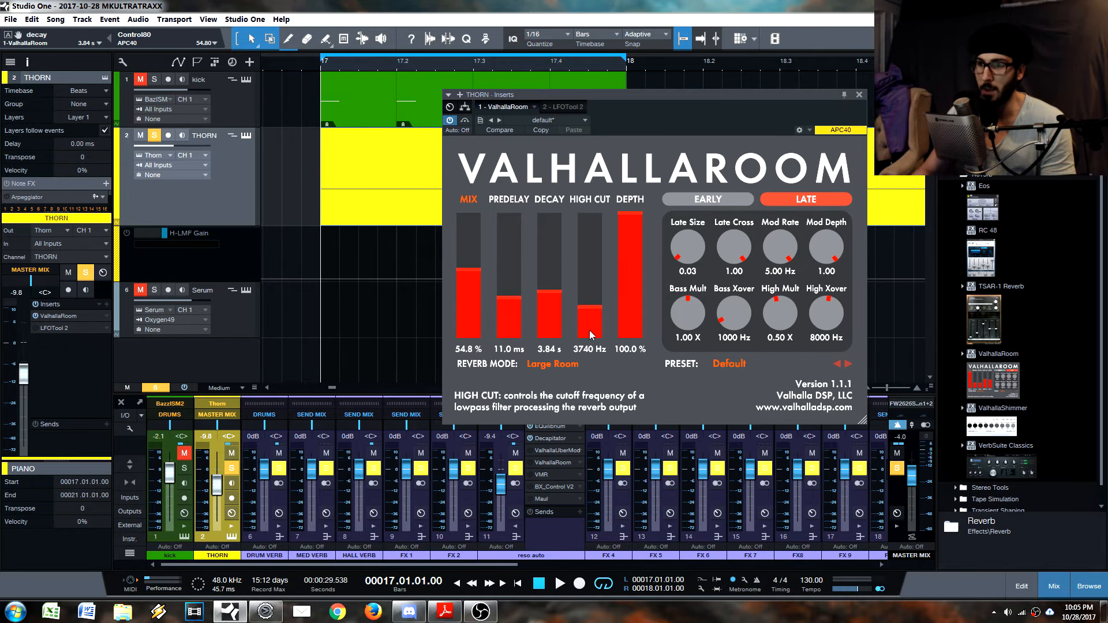
key(space)
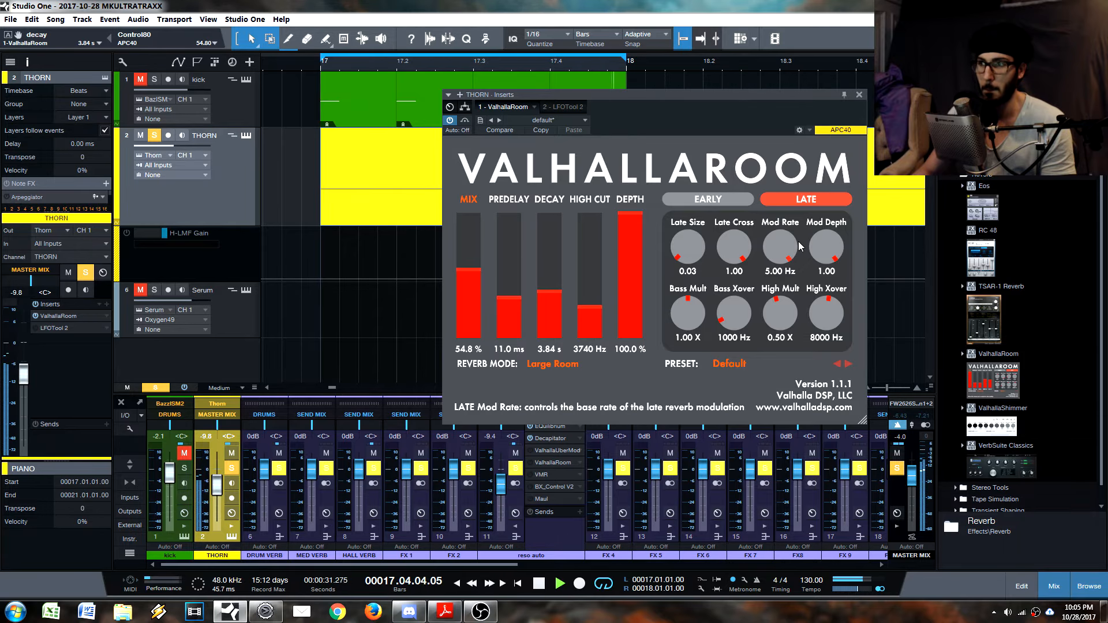
key(space)
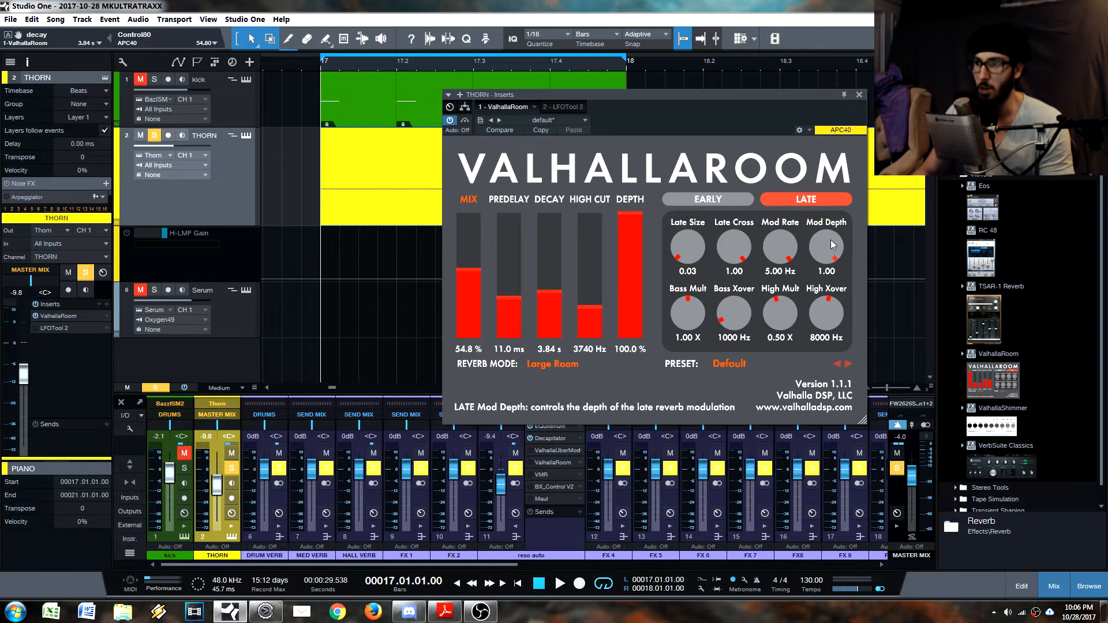
Step: Audition the synth with late mod depth reduced to 0.16, mod rate to 1.08 Hz and decay to 1.07 s
drag(830, 241, 834, 362)
key(space)
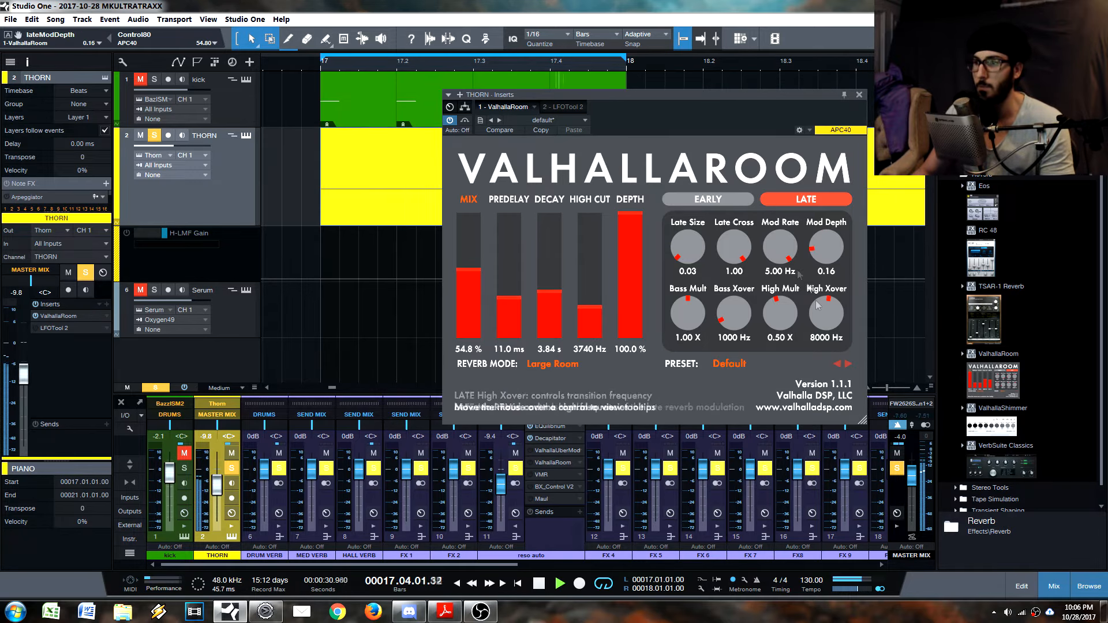
drag(799, 276, 806, 350)
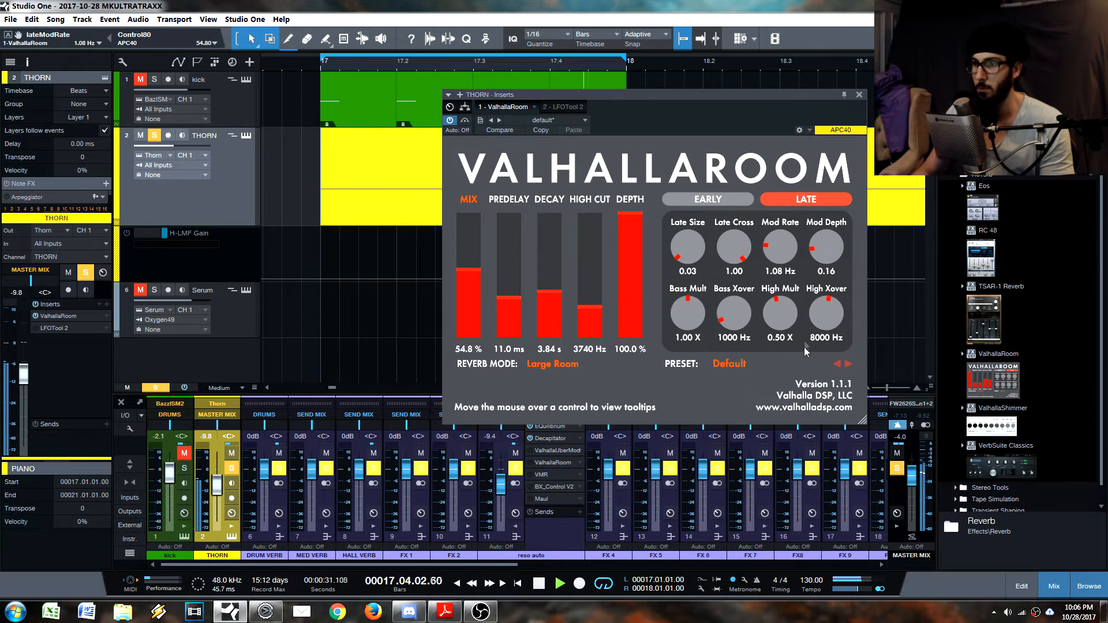
mouse_move(556, 309)
mouse_down()
mouse_move(550, 292)
mouse_move(555, 312)
mouse_up()
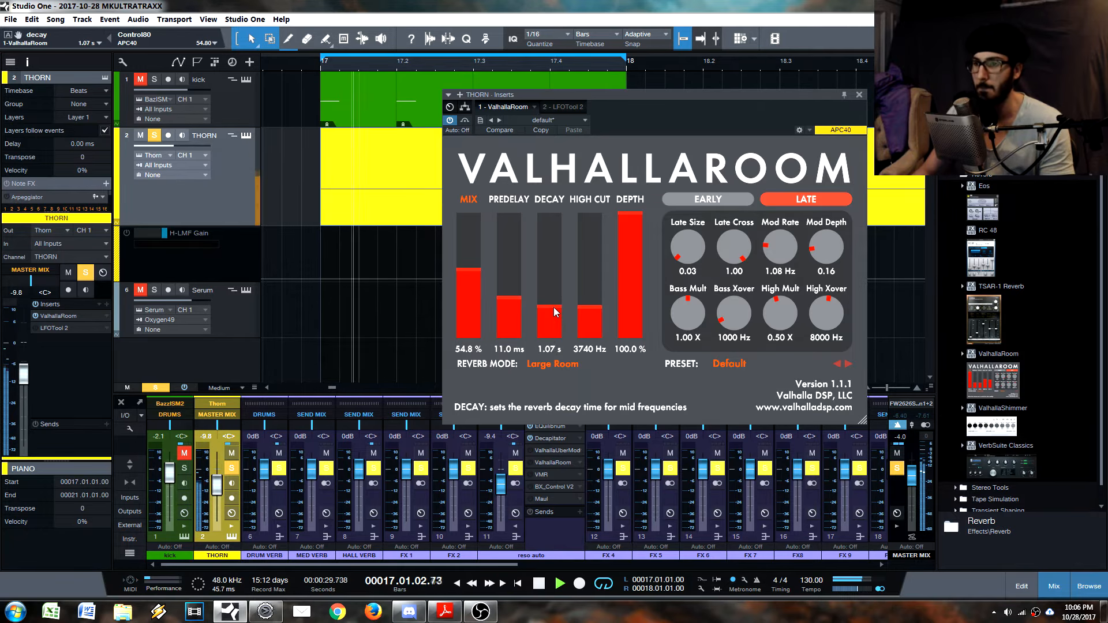
key(space)
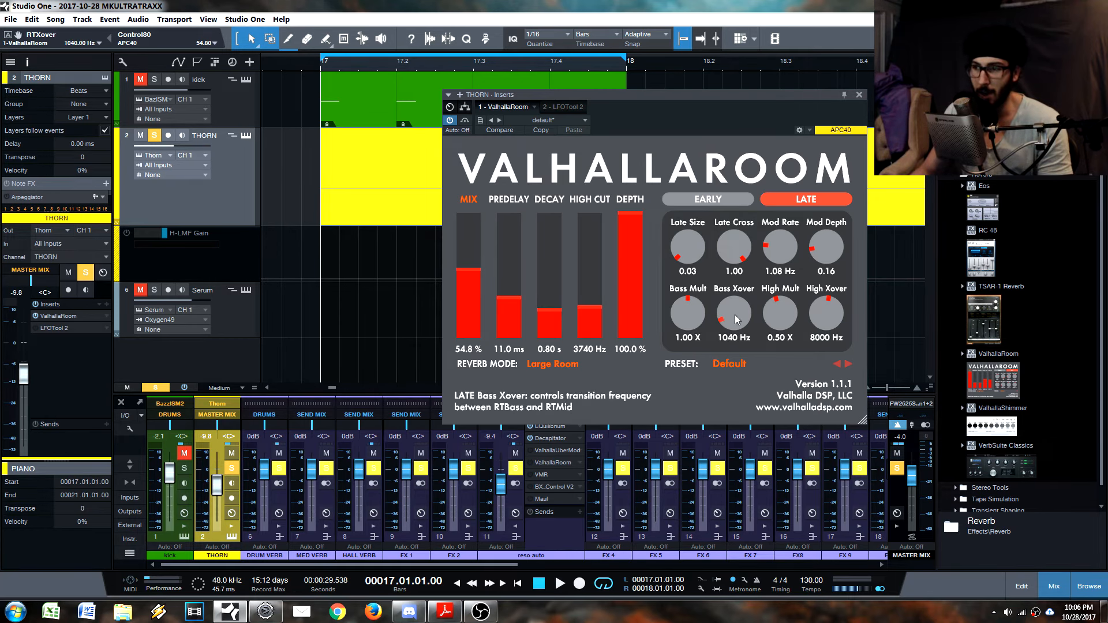
Step: Audition Bass Mult between 0.50 X and 2.00 X, ending with Bass Mult at 0.70 X and Bass Xover at 1120 Hz
drag(735, 314, 698, 316)
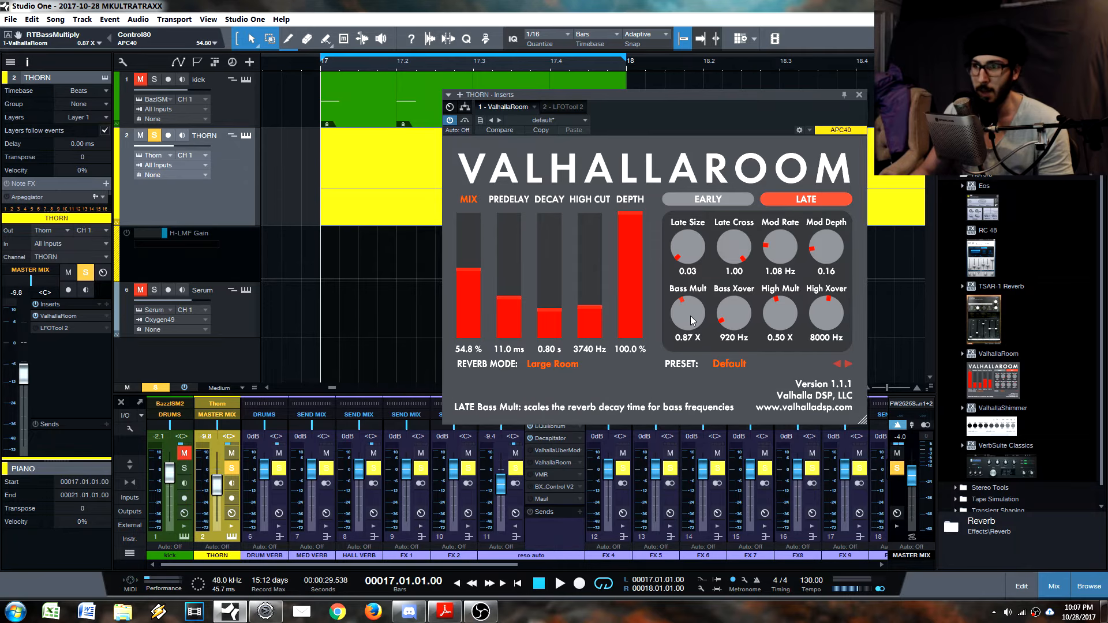
key(space)
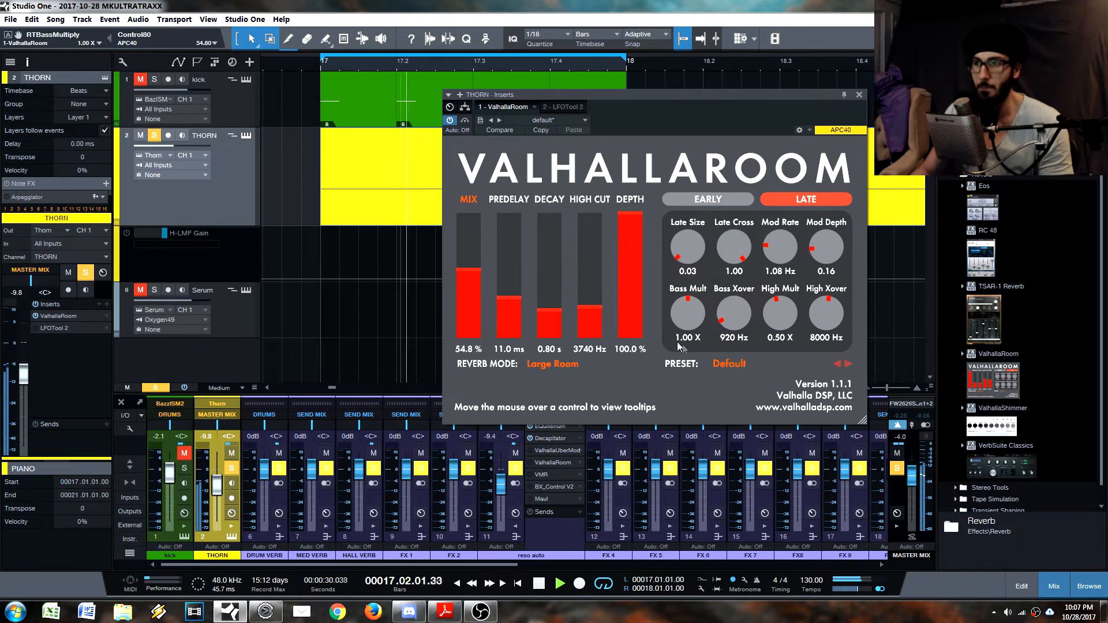
drag(697, 317, 702, 355)
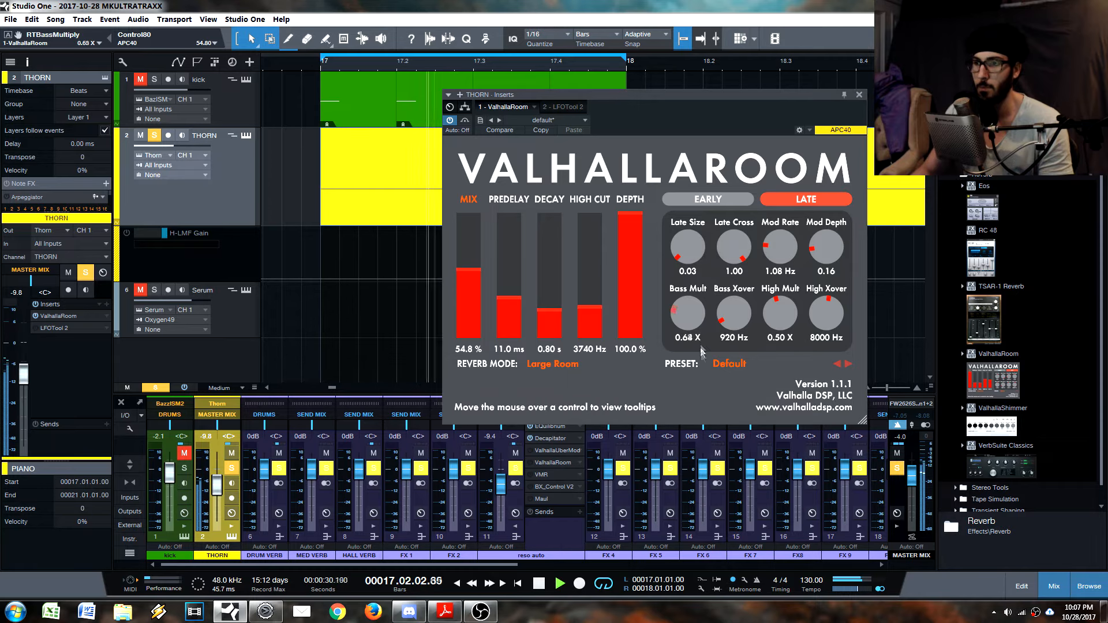
drag(691, 317, 729, 462)
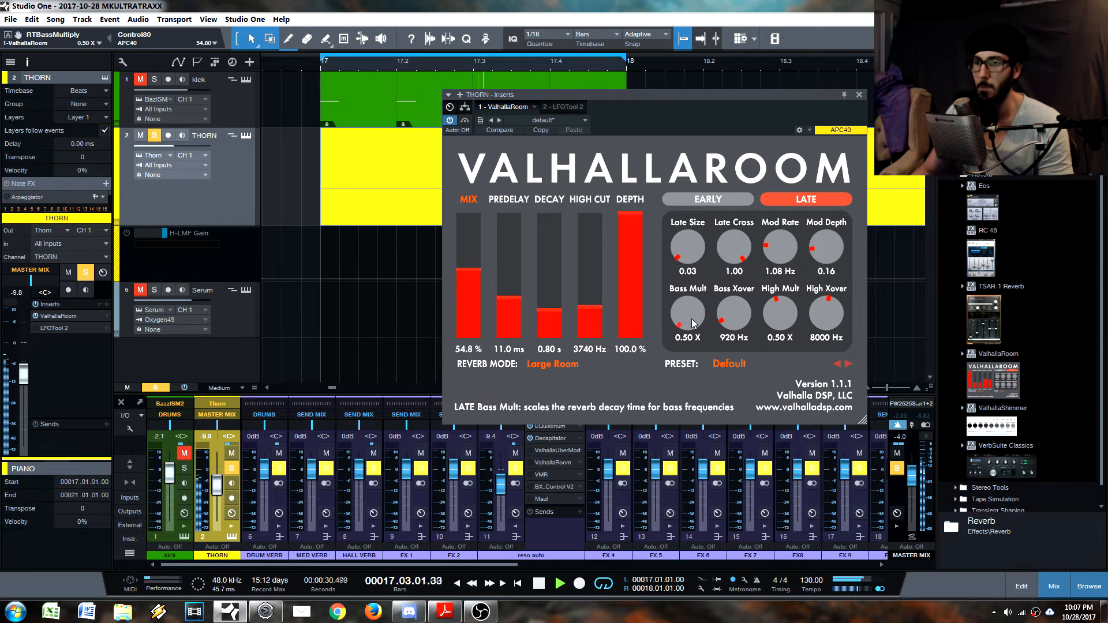
drag(694, 321, 758, 42)
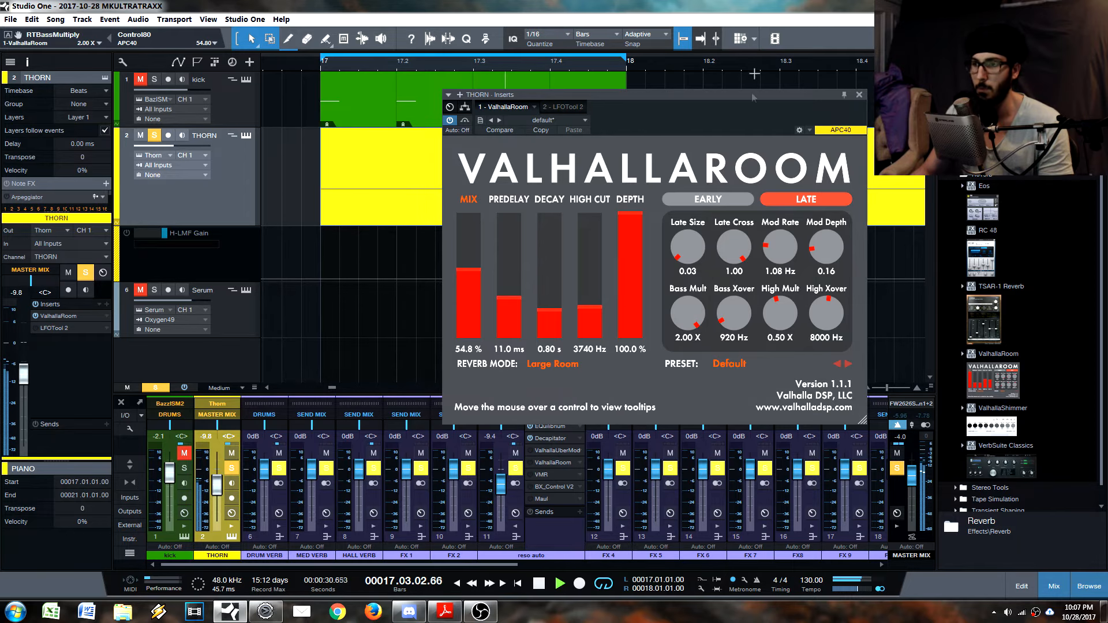
drag(739, 307, 693, 411)
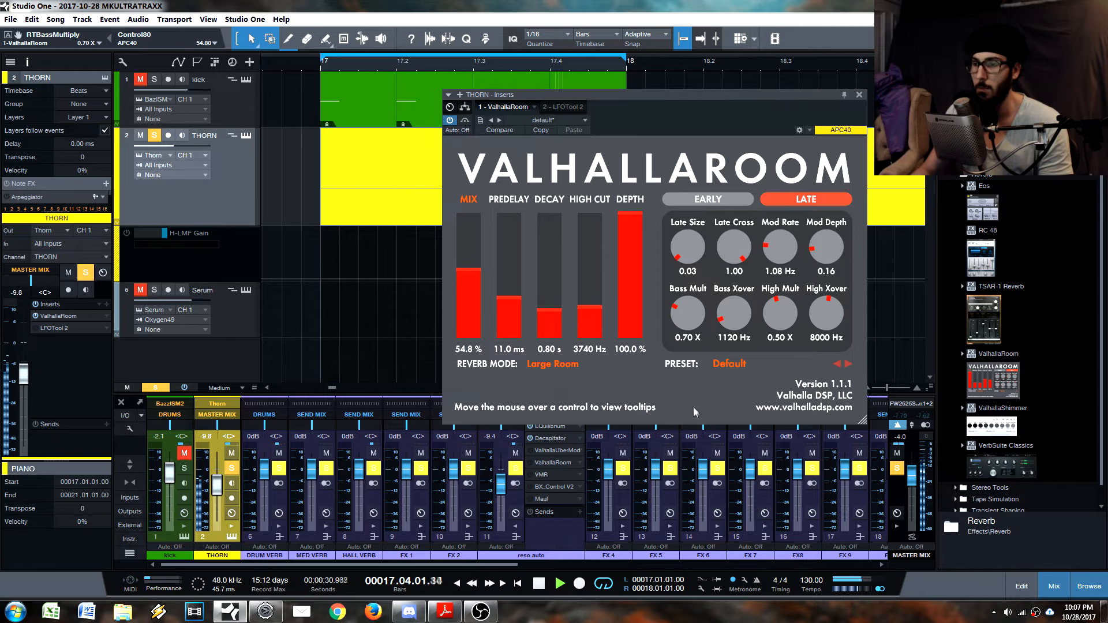
key(space)
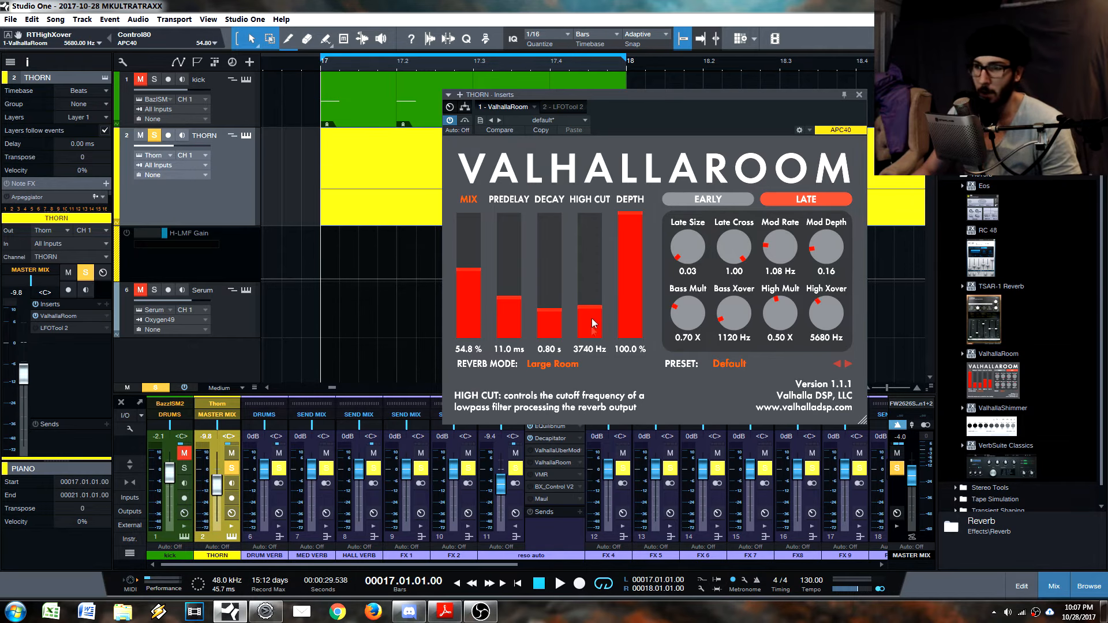
Step: Set the late High Xover to 7470 Hz and High Mult to 0.10 X, and audition the synth
drag(838, 321, 779, 444)
key(space)
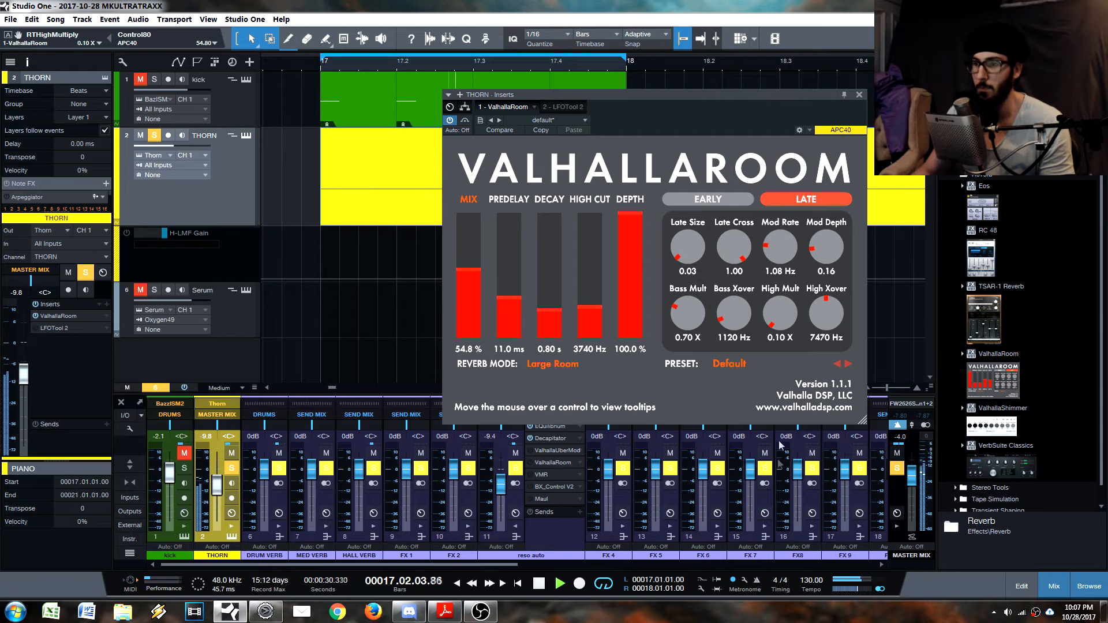
key(space)
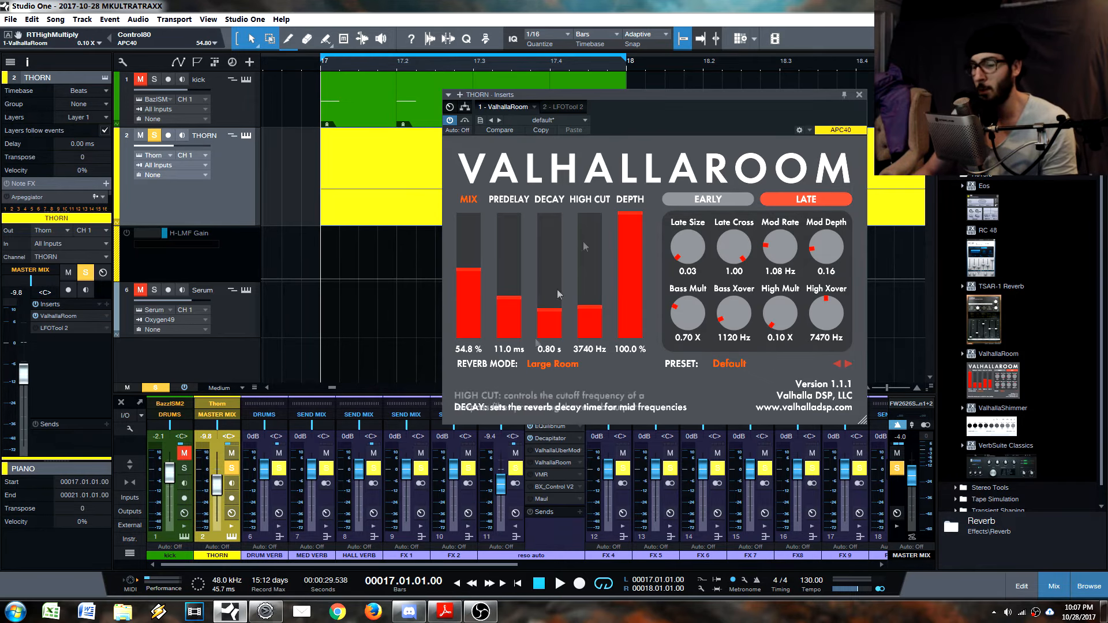
Step: Look over the available reverb modes and show the early reverb controls, keeping Large Room selected
click(571, 364)
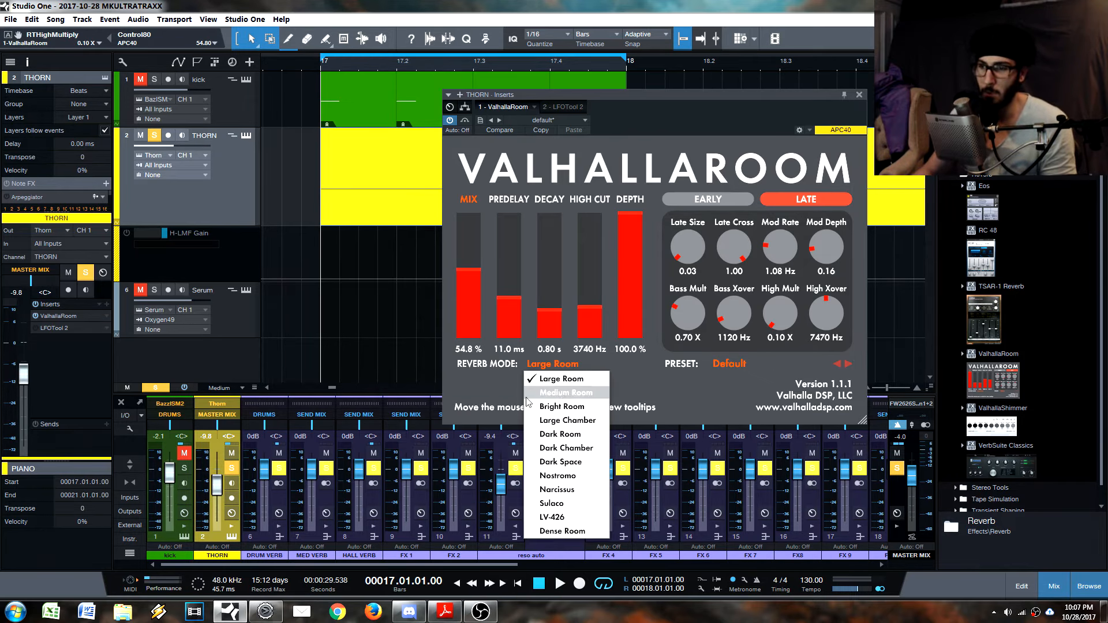
click(487, 386)
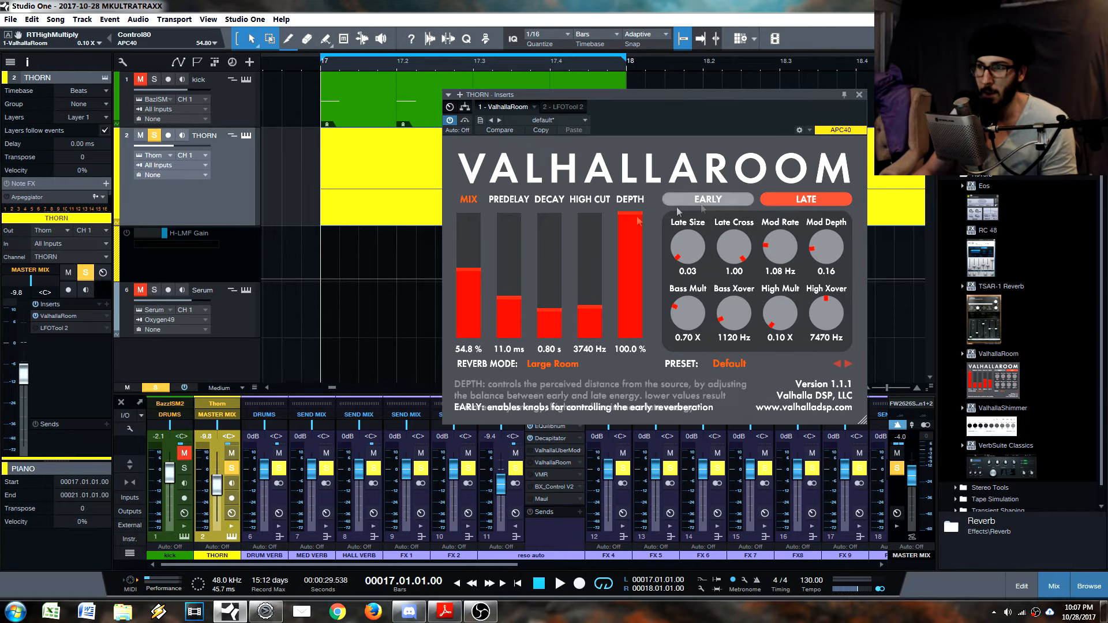
click(719, 198)
click(562, 365)
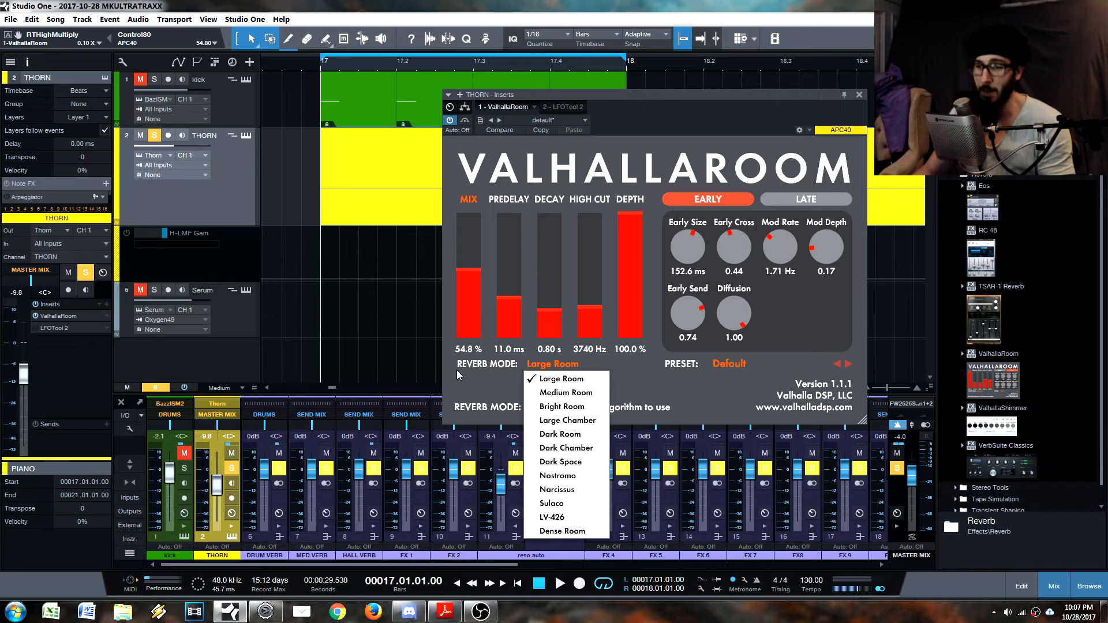
click(486, 385)
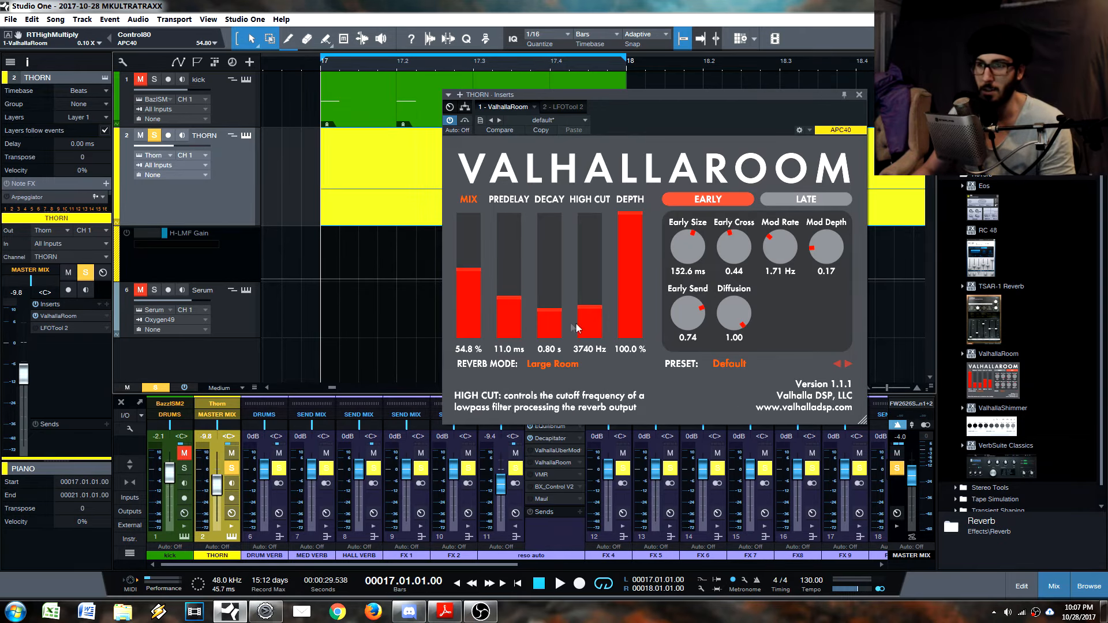
Step: Set the decay to 0.40 s and the early size to 82.8 ms while auditioning the synth
drag(556, 313, 557, 321)
key(space)
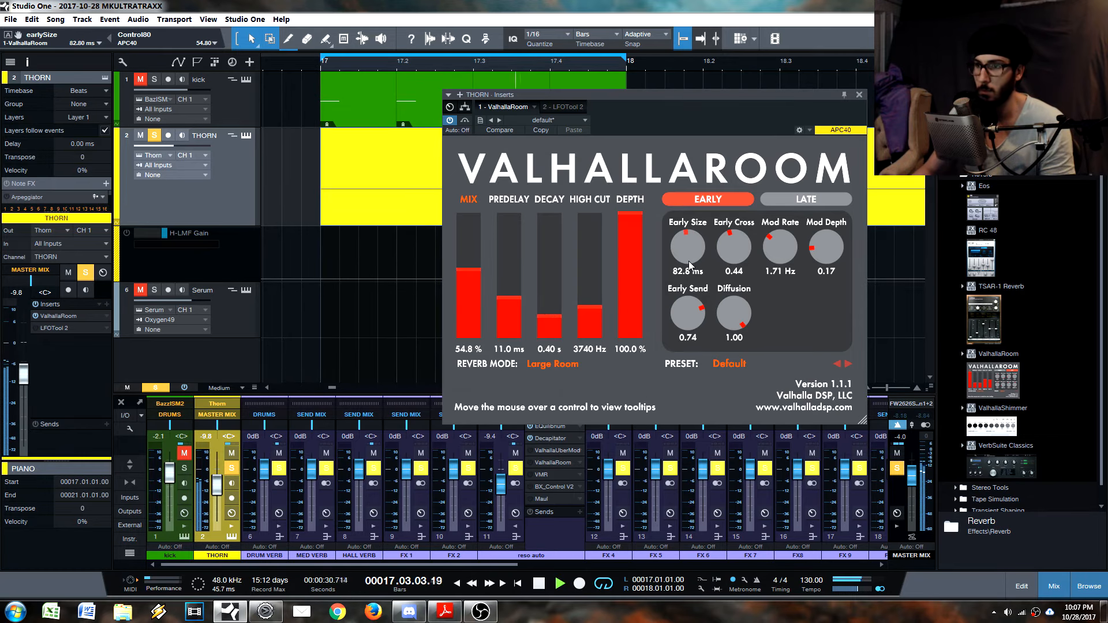
drag(688, 256, 673, 276)
Step: Audition the synth through the Medium Room, Bright Room, Large Chamber and Dark Room reverb modes
click(553, 363)
click(560, 375)
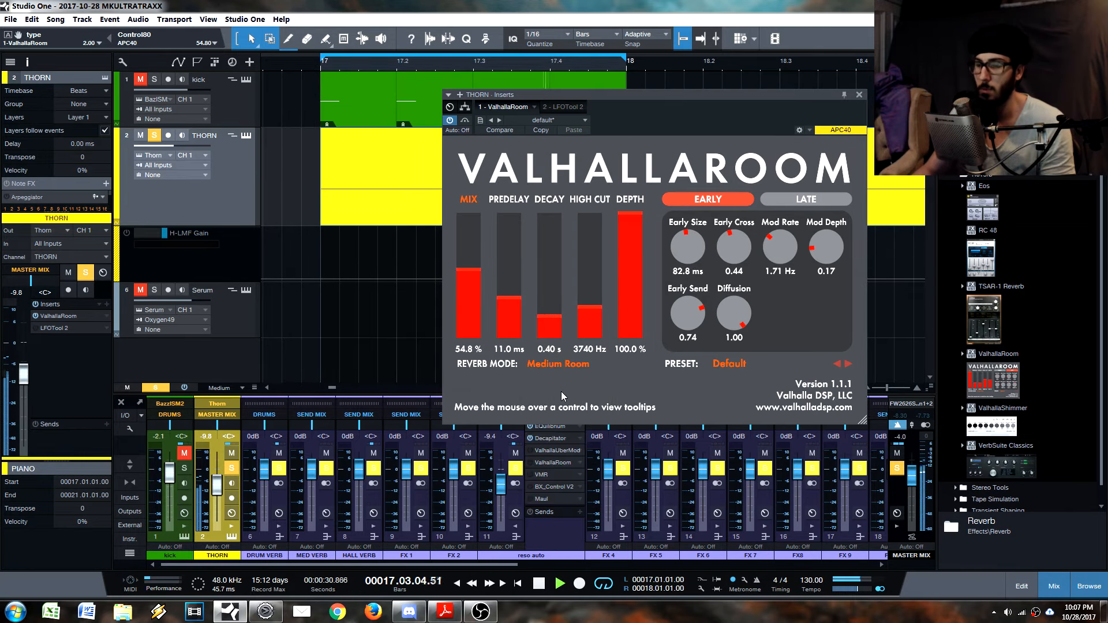
click(559, 369)
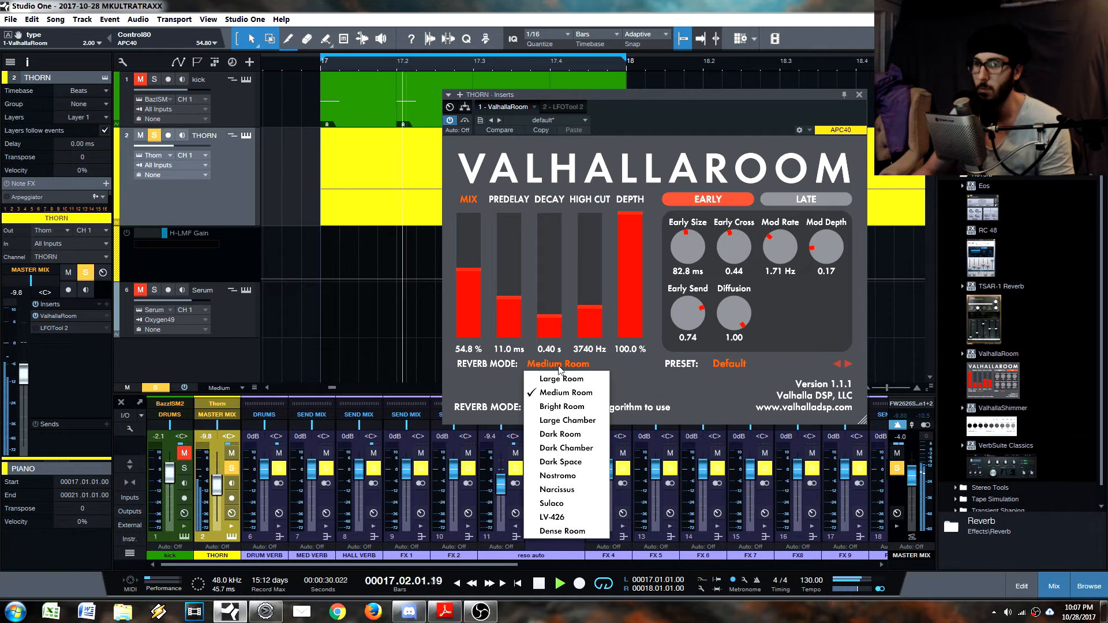
click(553, 409)
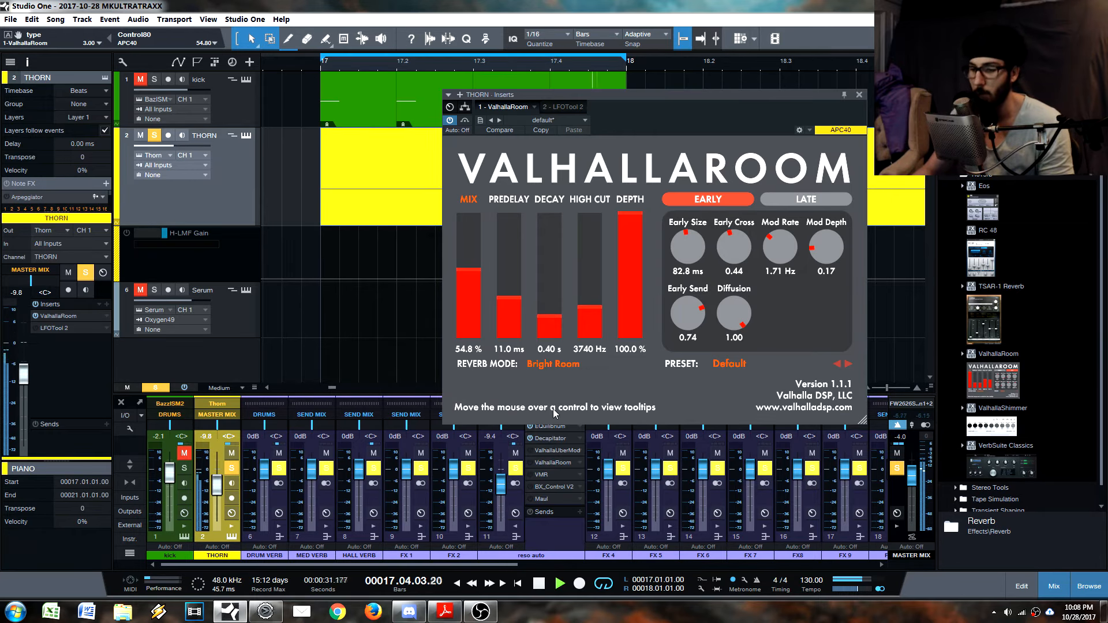
click(554, 364)
click(554, 498)
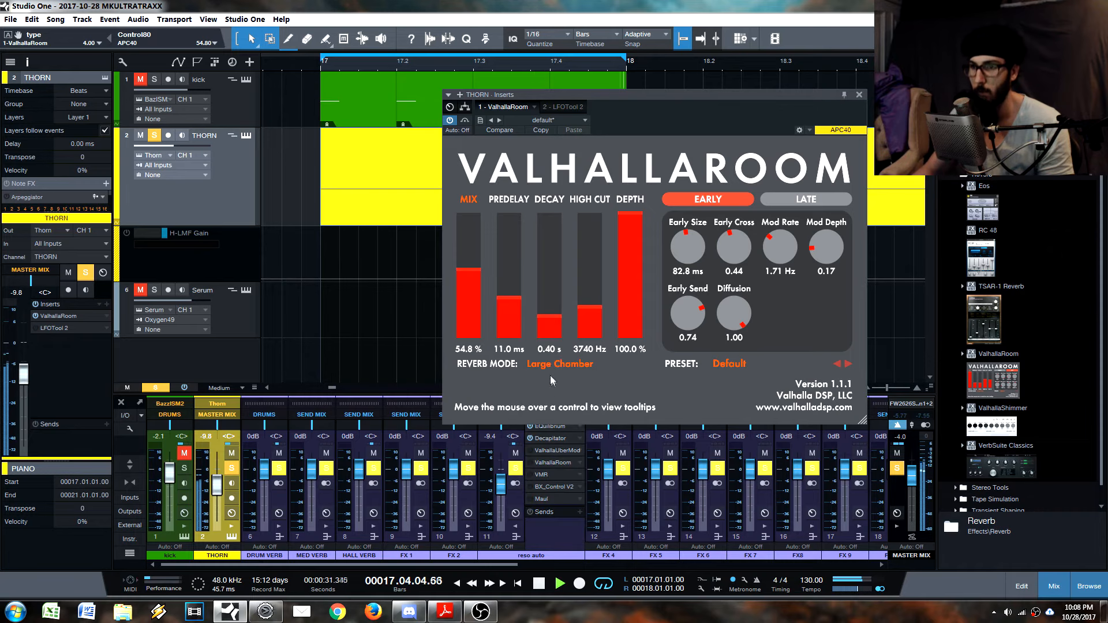
click(553, 366)
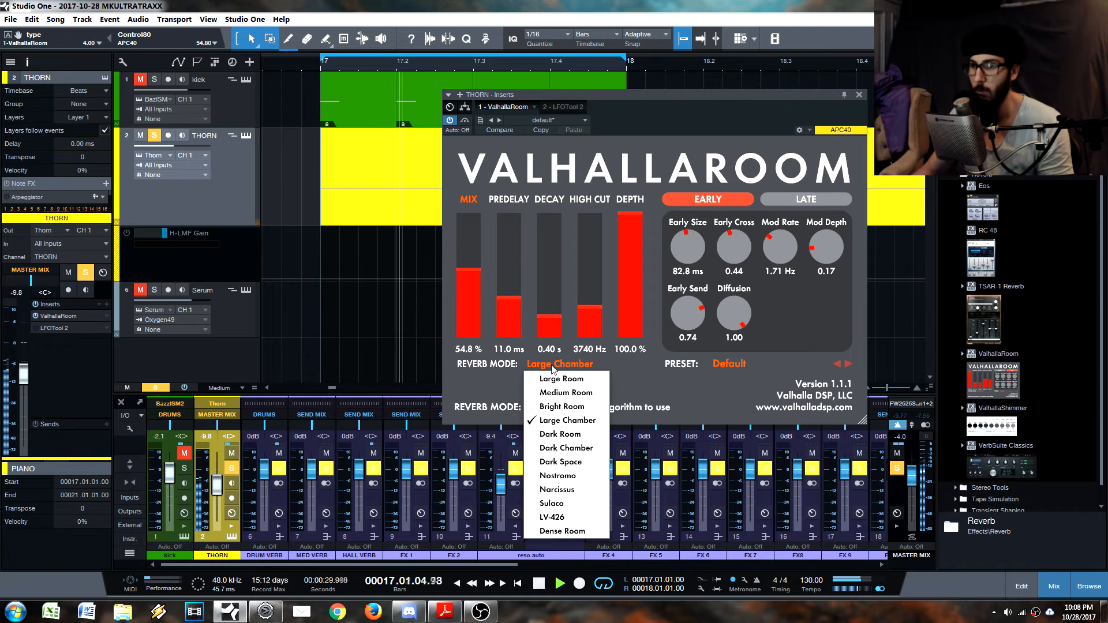
click(564, 434)
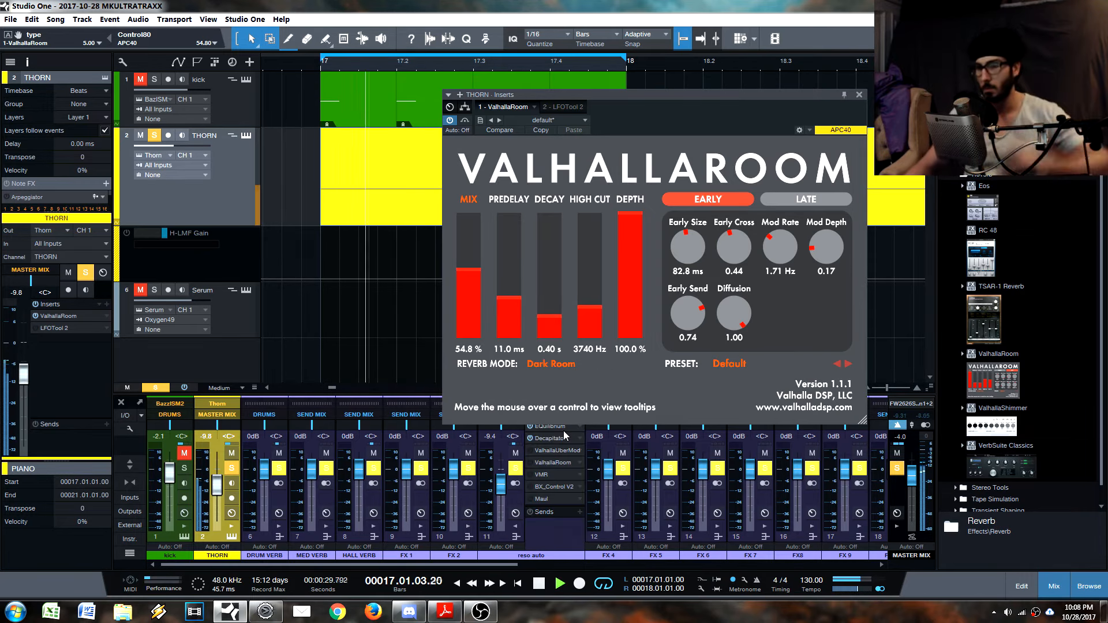
Step: Audition the synth through the Dark Chamber, Dark Space, Nostromo and Narcissus reverb modes
click(551, 364)
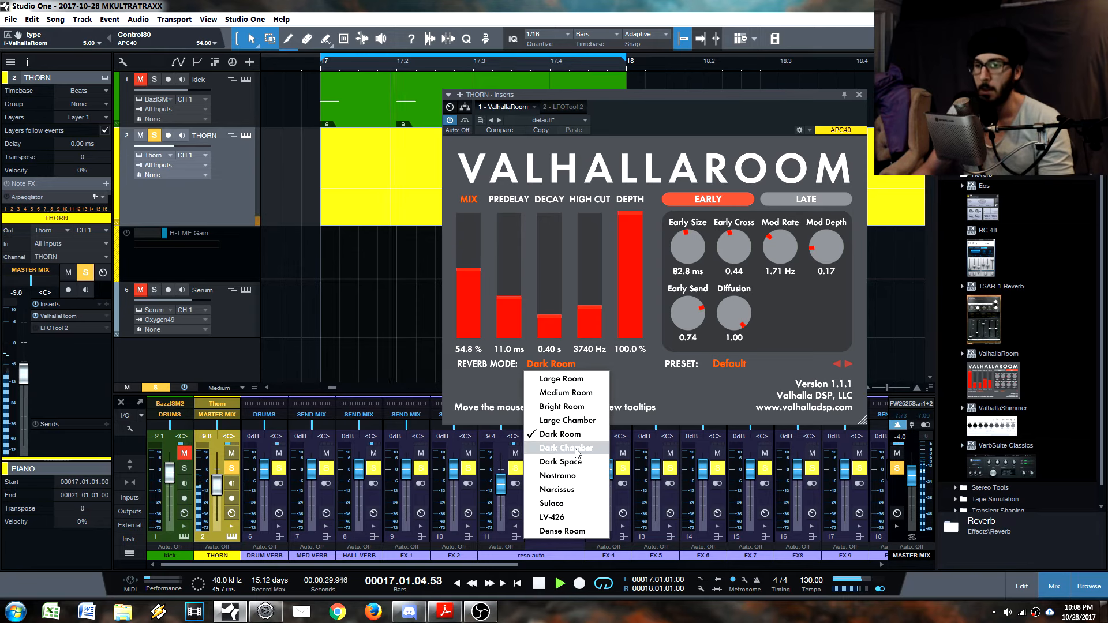
click(576, 448)
click(555, 365)
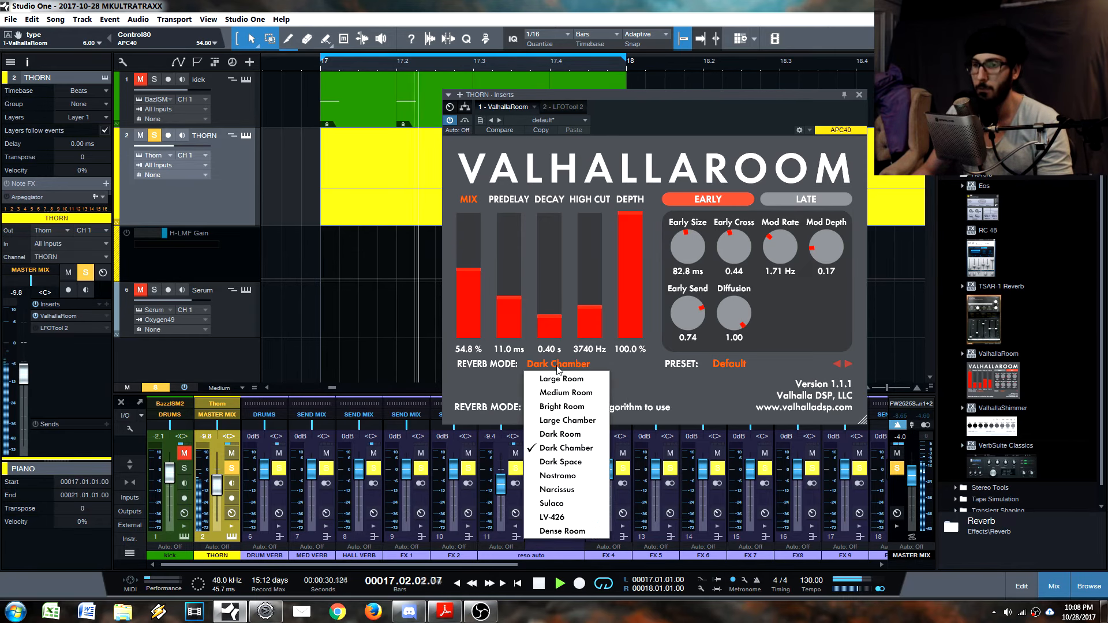
click(568, 461)
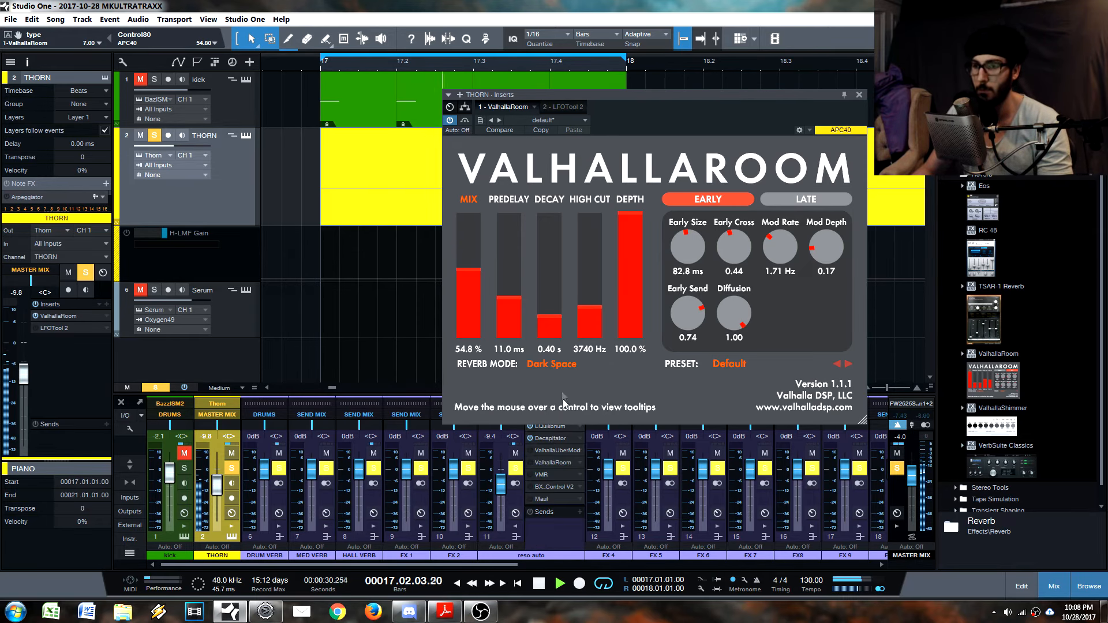
click(552, 364)
click(569, 473)
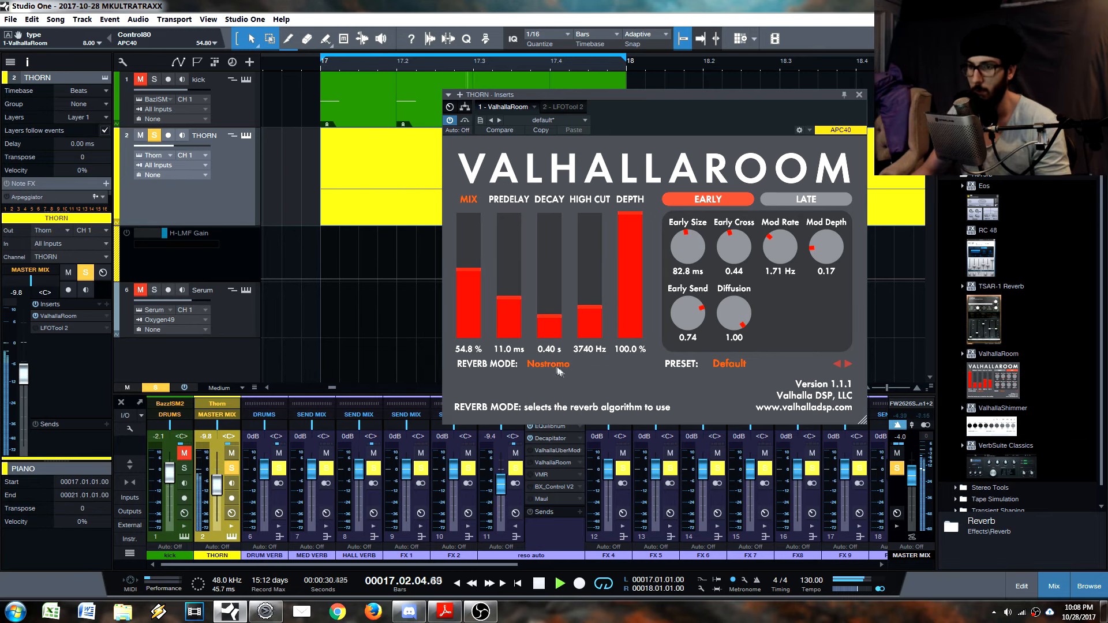
click(551, 364)
click(569, 485)
Step: Audition the Sulaco and LV-426 reverb modes, end on Dense Room, and stop playback
click(573, 368)
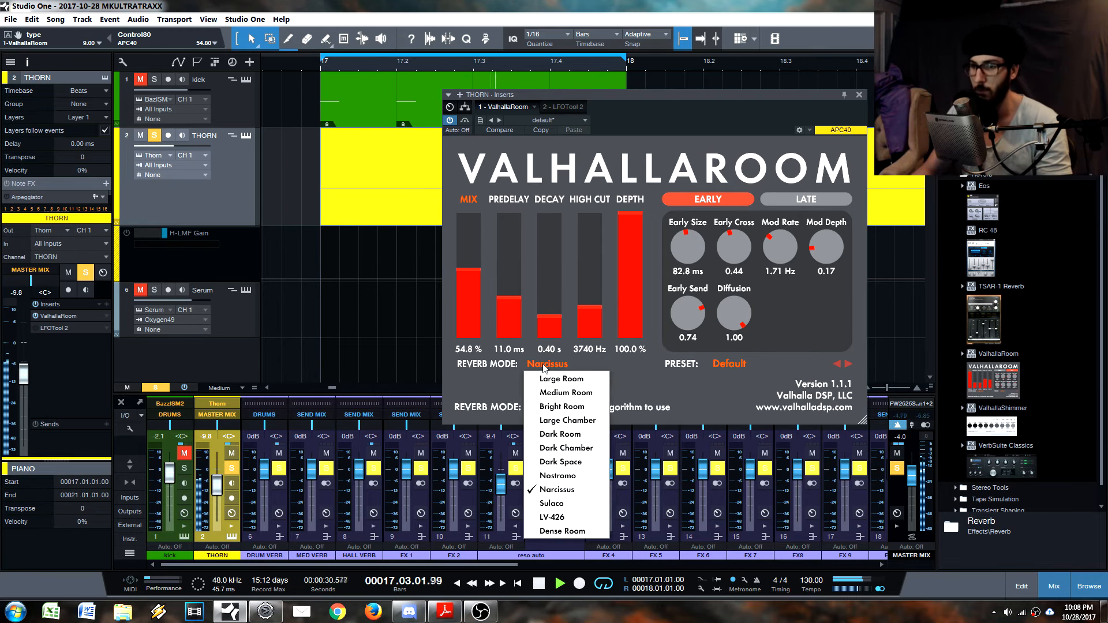
click(559, 503)
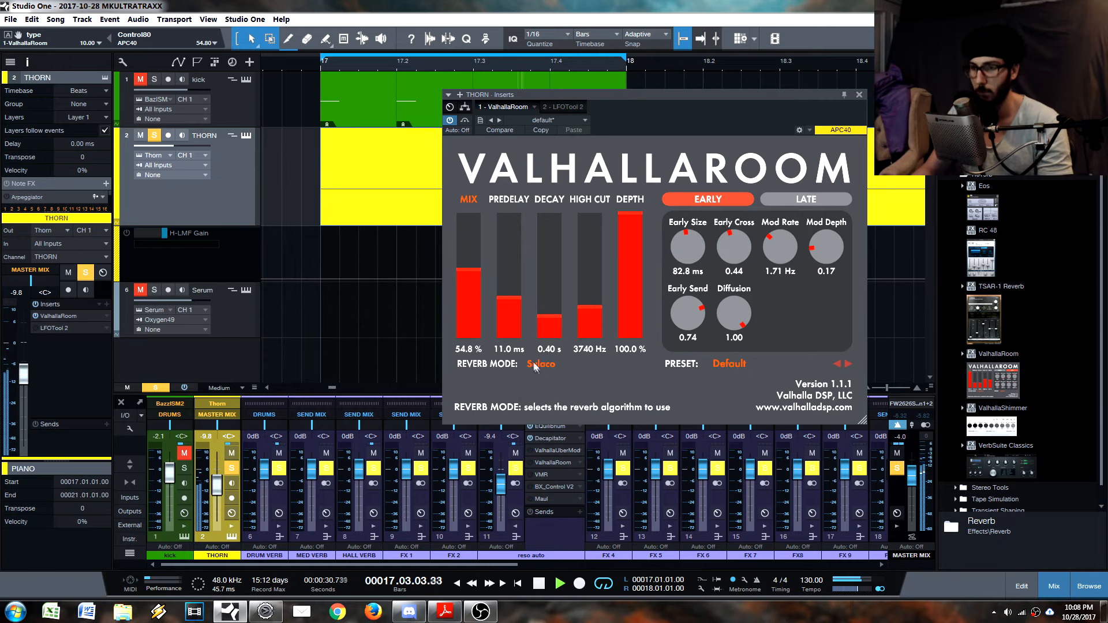
click(551, 364)
click(552, 516)
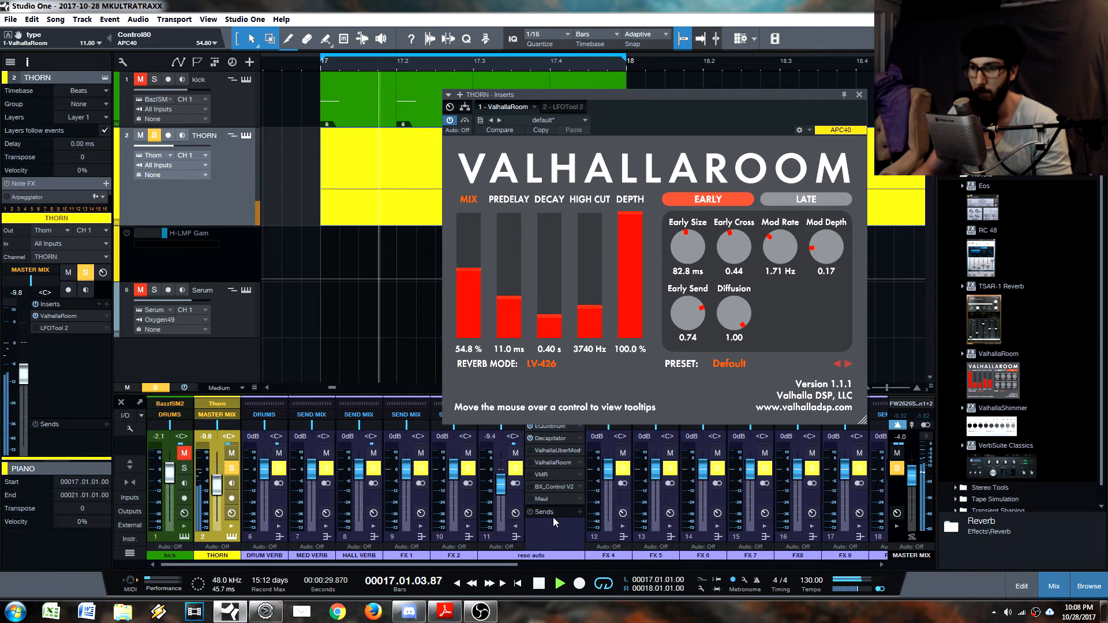
click(545, 369)
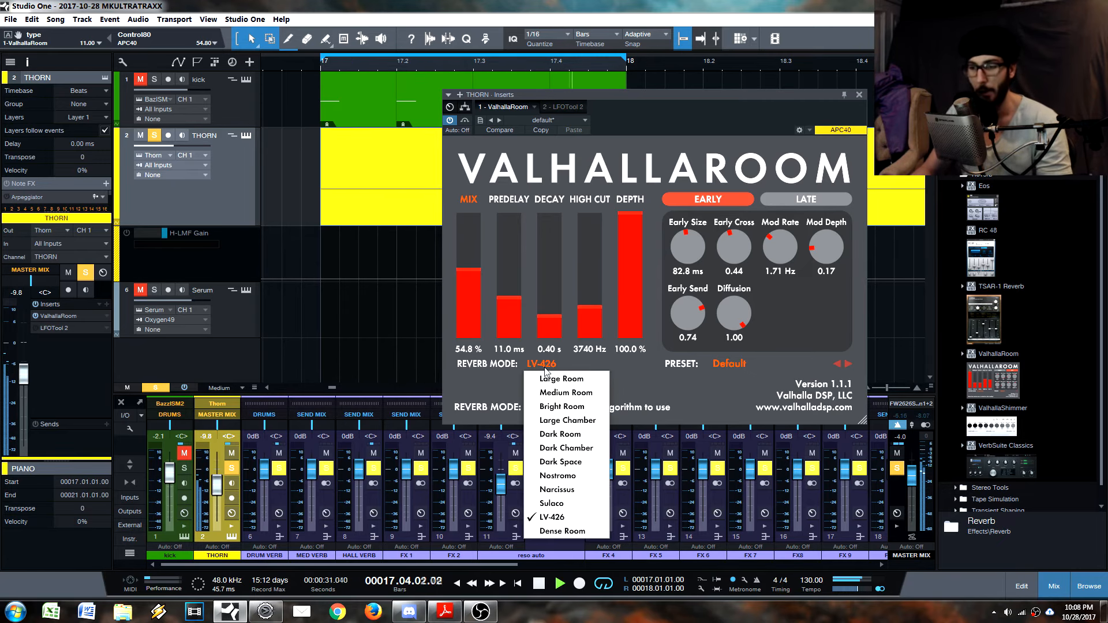
click(542, 530)
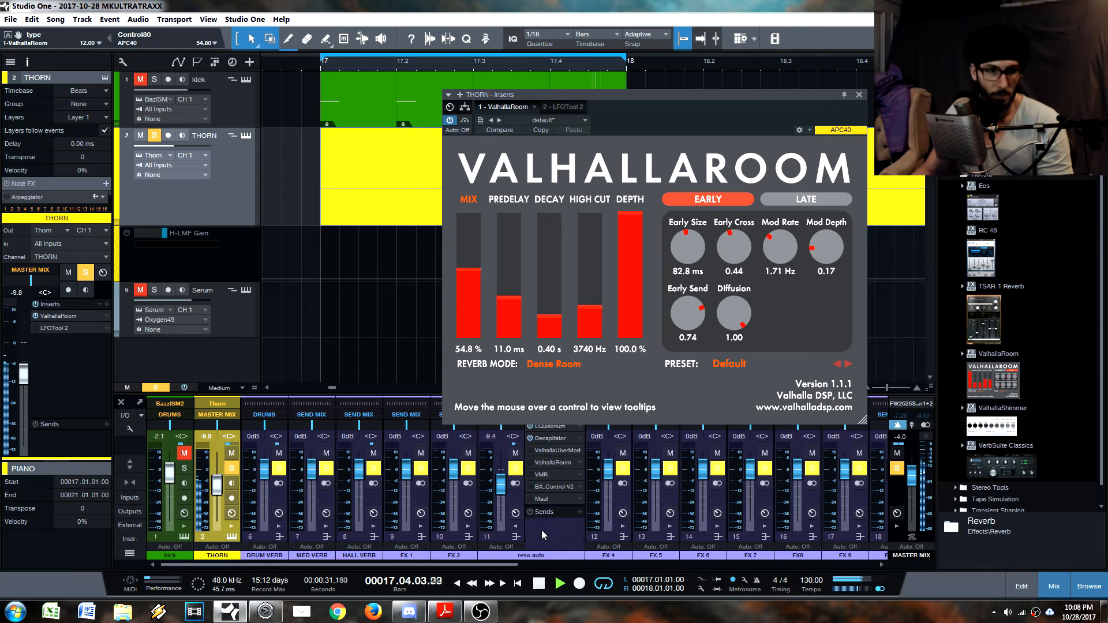
key(space)
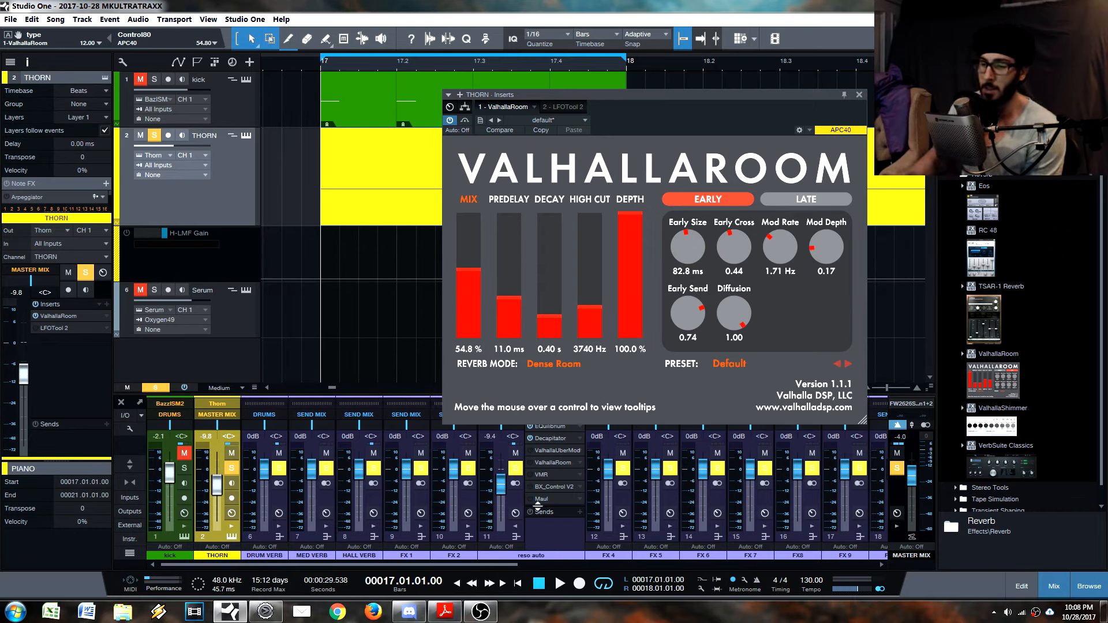
click(554, 369)
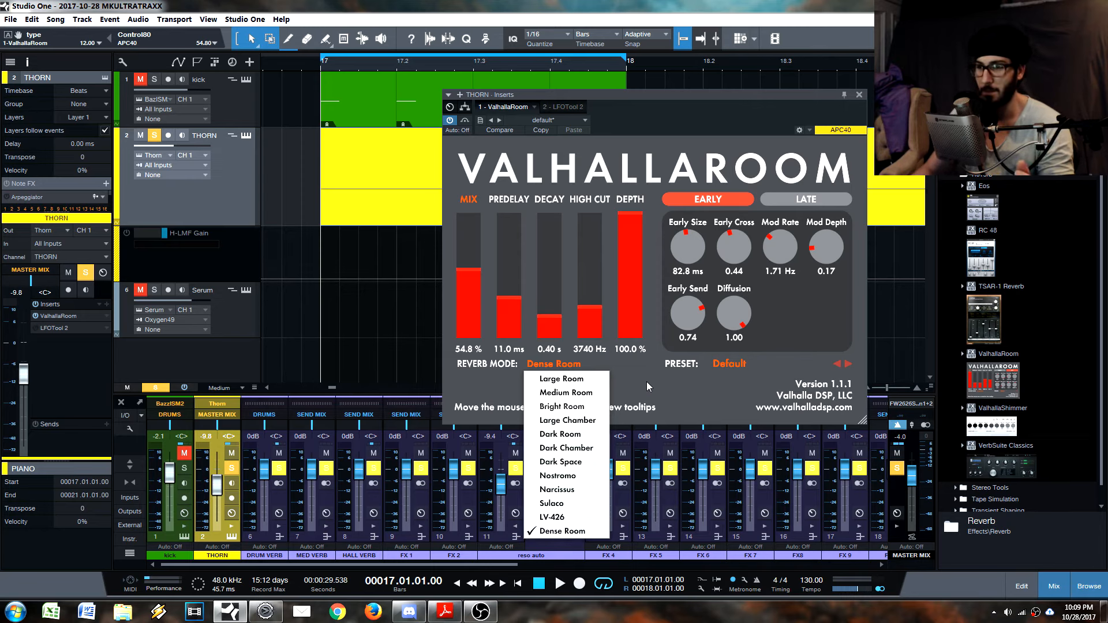
click(617, 387)
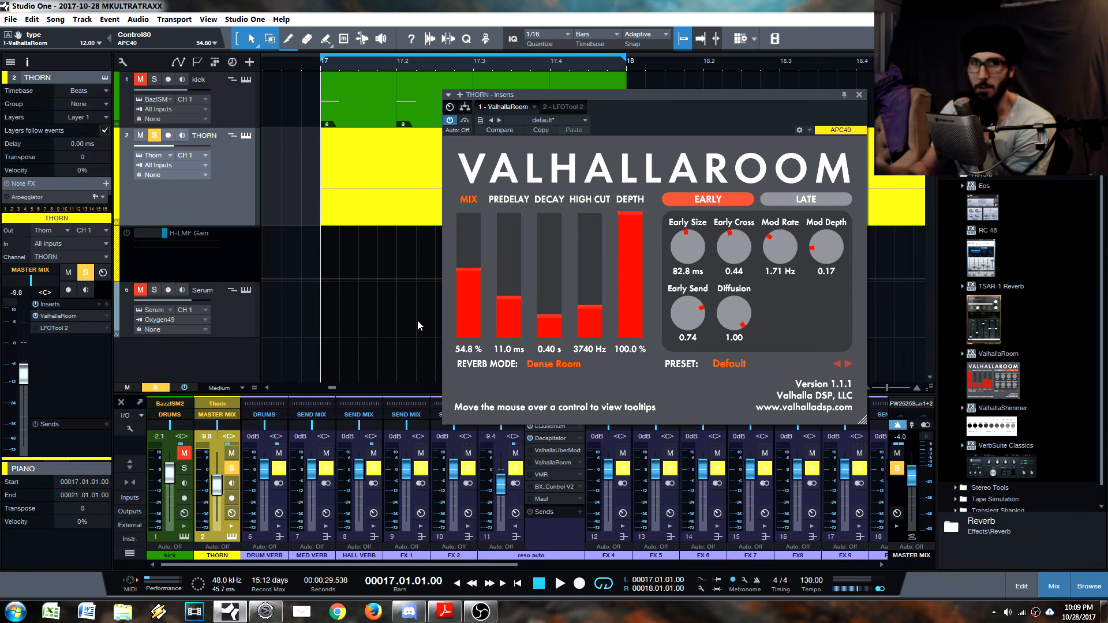
Step: Set the mix to 65.4 %, decay to 1.19 s, high cut to 3670 Hz and late size to 0.30
click(473, 260)
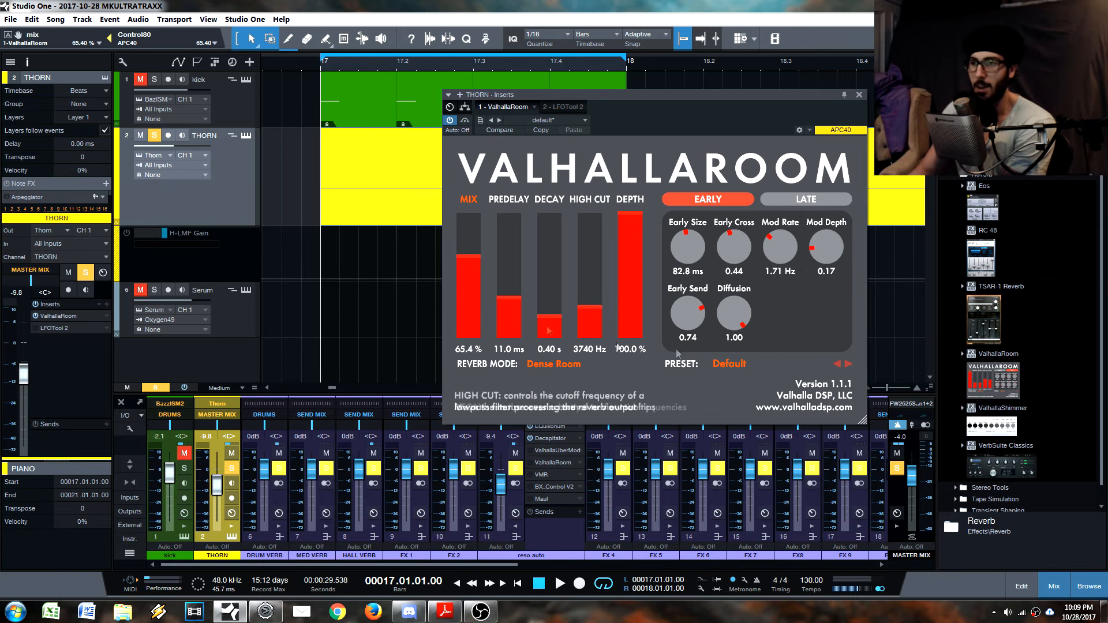
drag(549, 319, 593, 315)
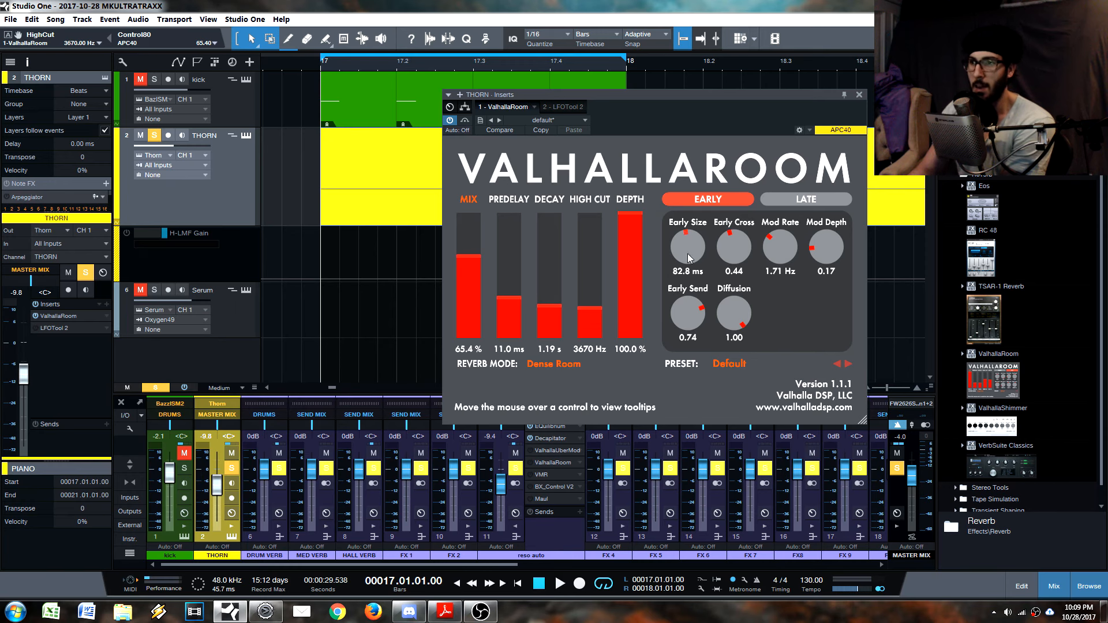
drag(688, 255, 689, 254)
click(821, 203)
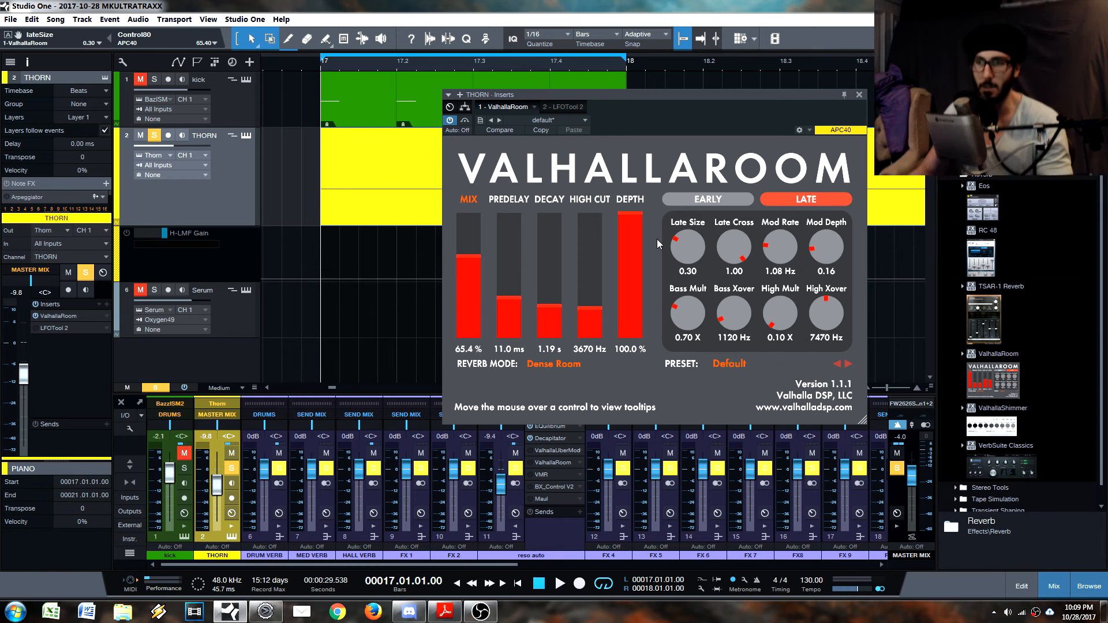
Step: Insert TSAR-1 Reverb on the THORN channel and remove it again
click(859, 94)
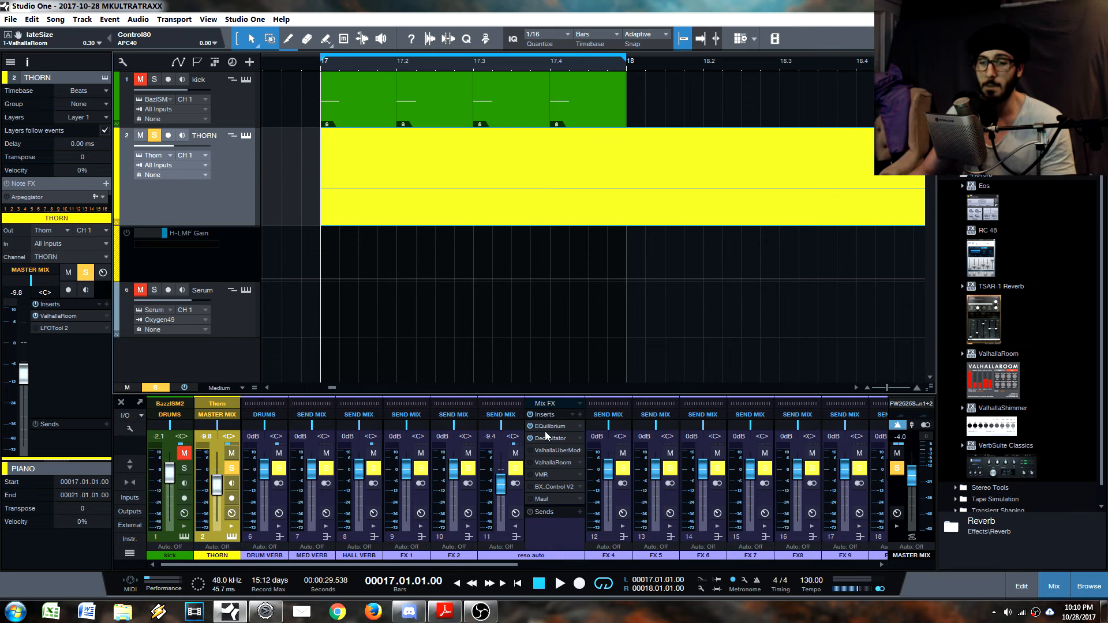
double_click(52, 318)
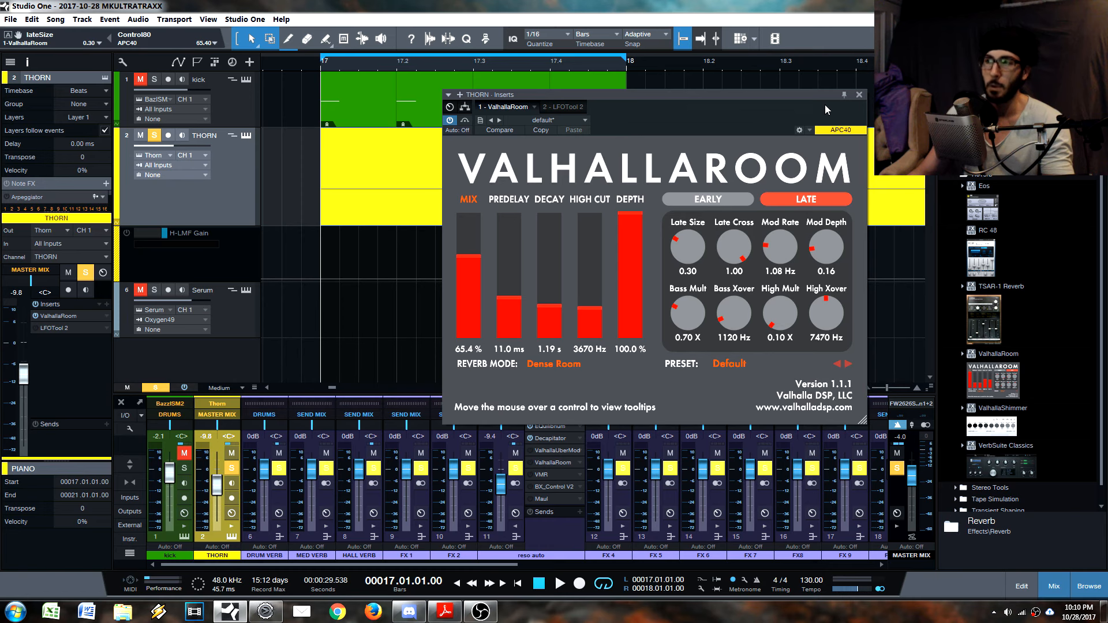
drag(1004, 315, 109, 343)
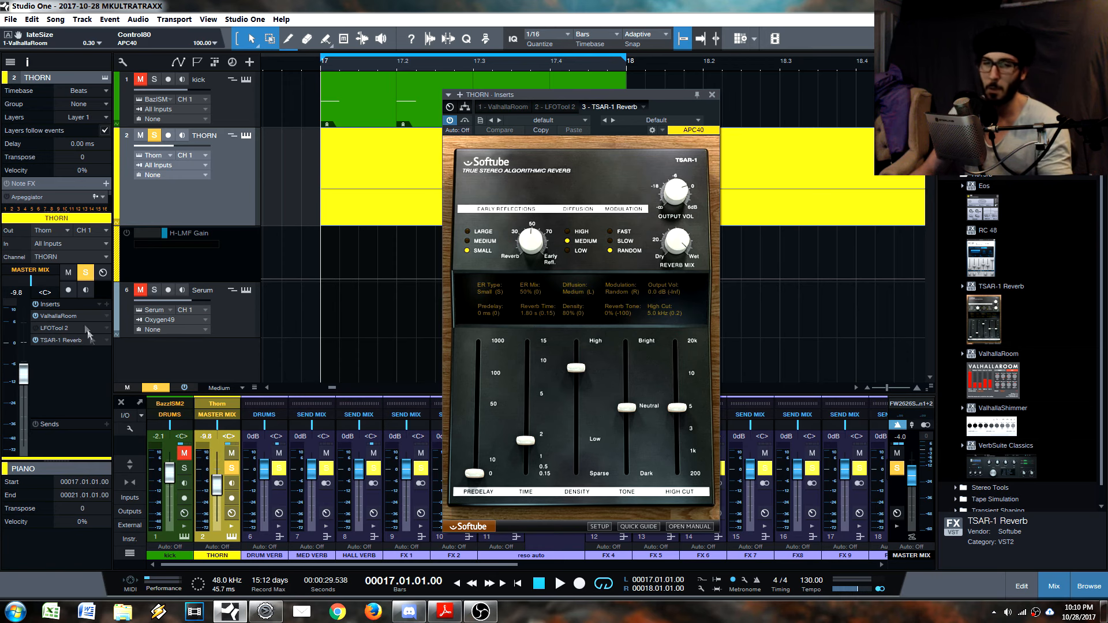
right_click(106, 341)
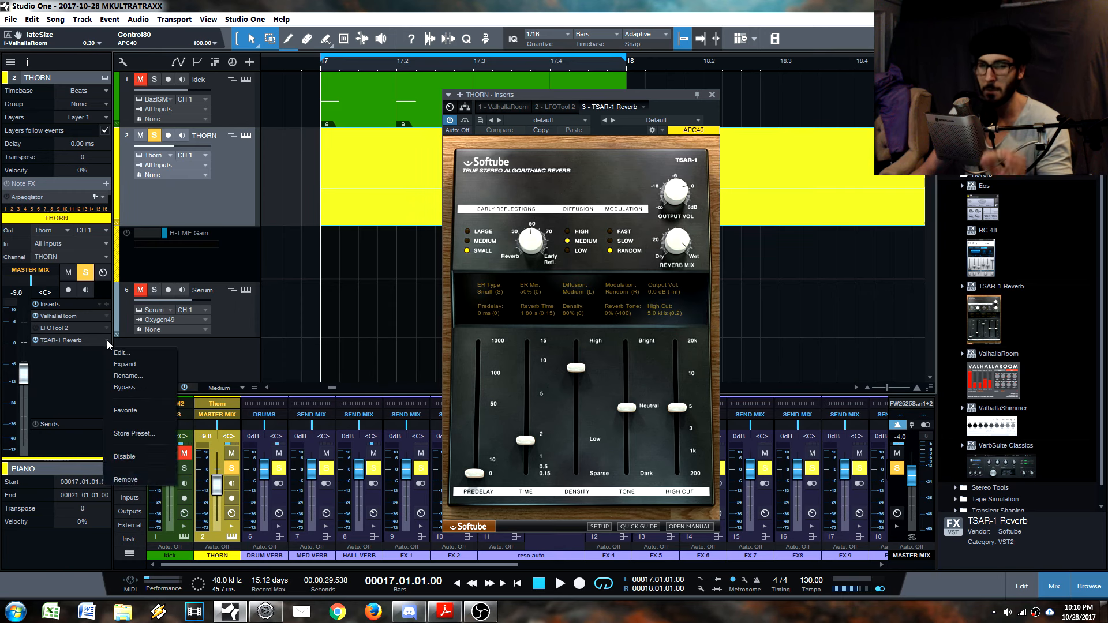
click(125, 479)
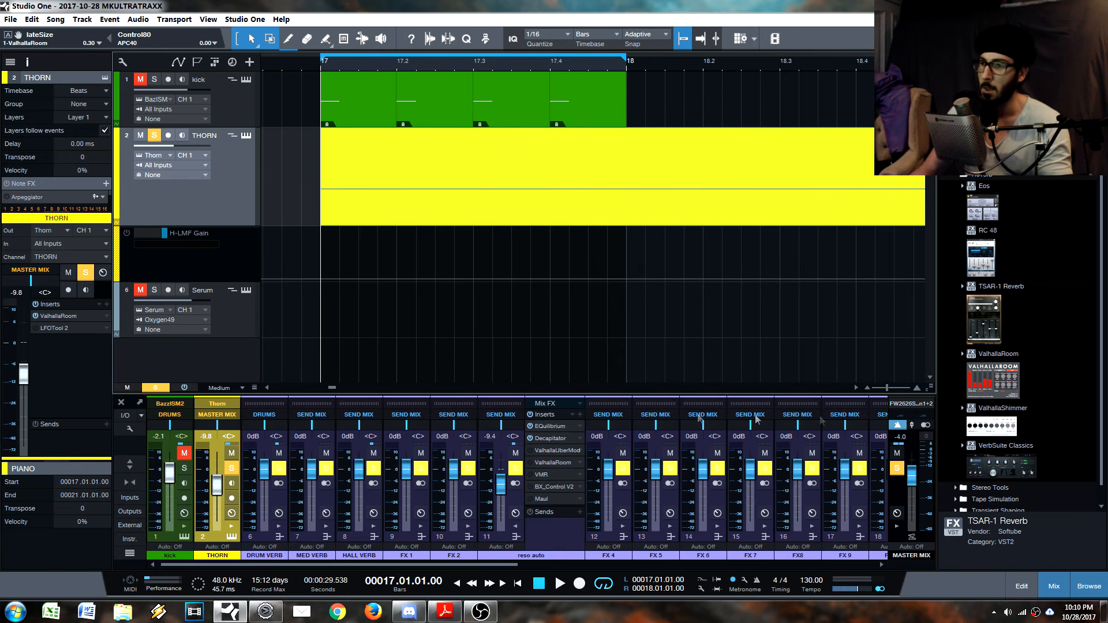
Step: Insert a second ValhallaRoom on the THORN channel after LFOTool
drag(994, 386, 82, 343)
click(983, 322)
click(983, 321)
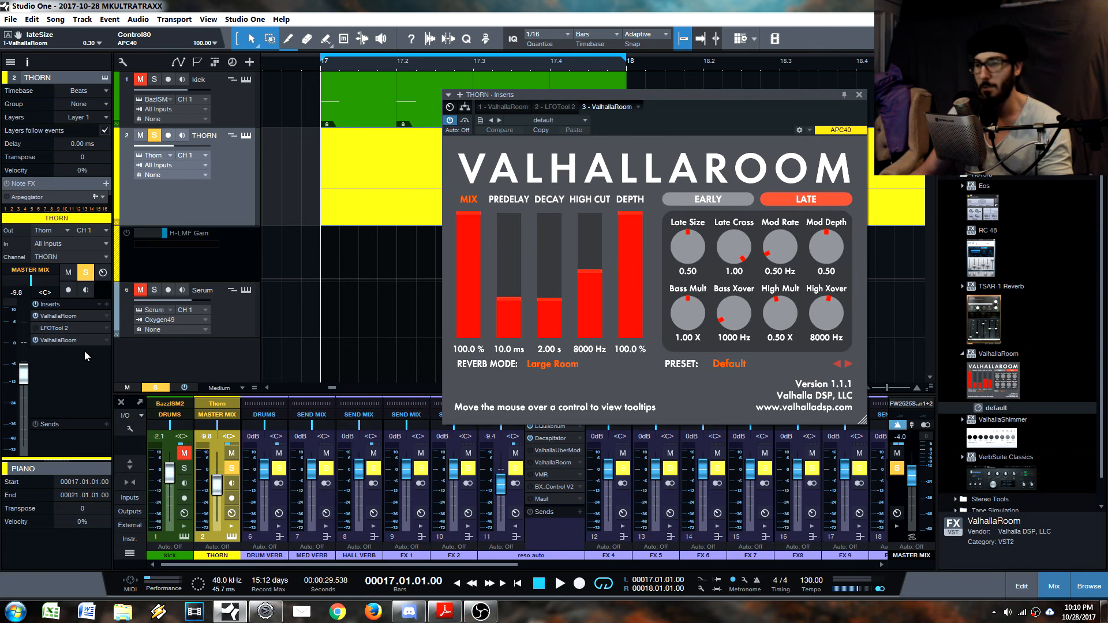